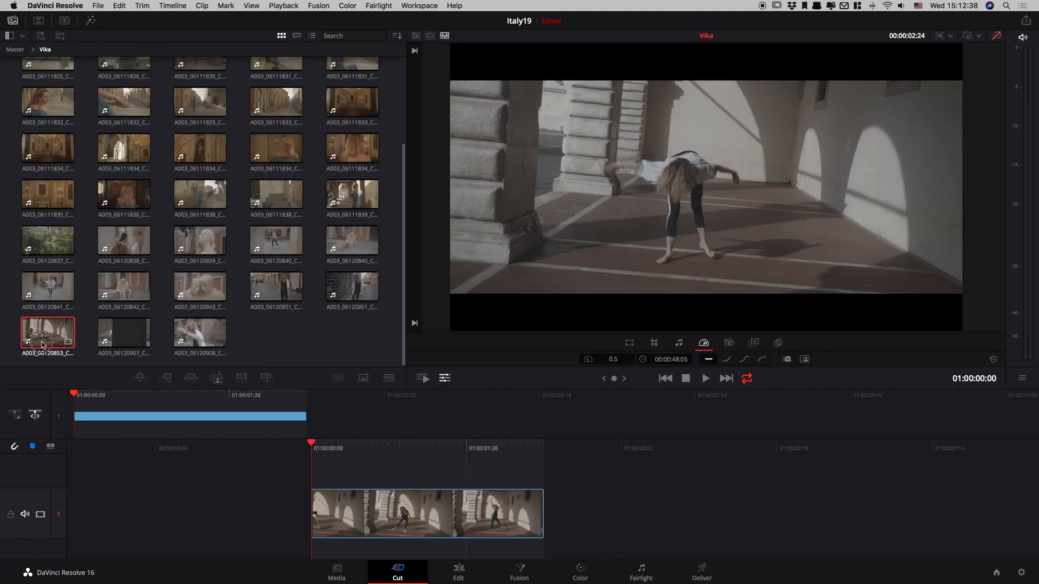
Preview the marked in/out range of source clip A003_06120853_C324.braw in the source viewer.
{"action": "left_click", "coordinate": [62, 341]}
{"action": "left_click", "coordinate": [898, 352]}
{"action": "key", "text": "space"}
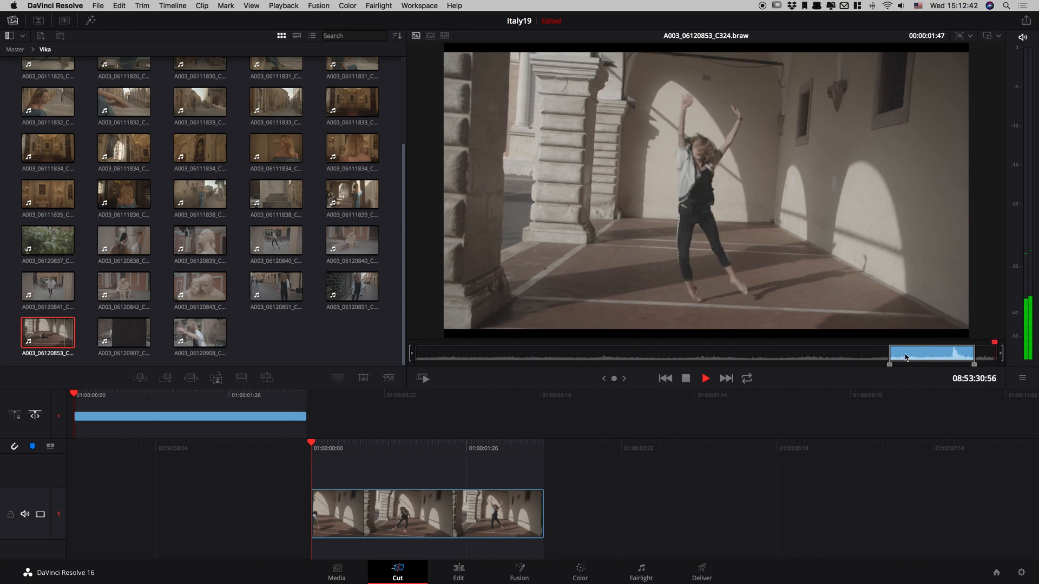
{"action": "left_click", "coordinate": [907, 356]}
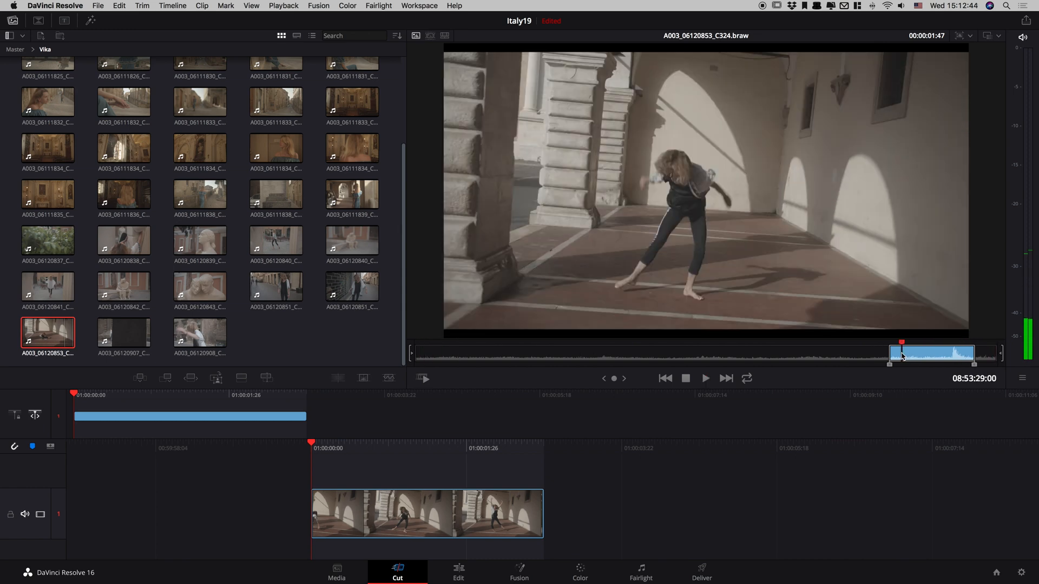
{"action": "key", "text": "space"}
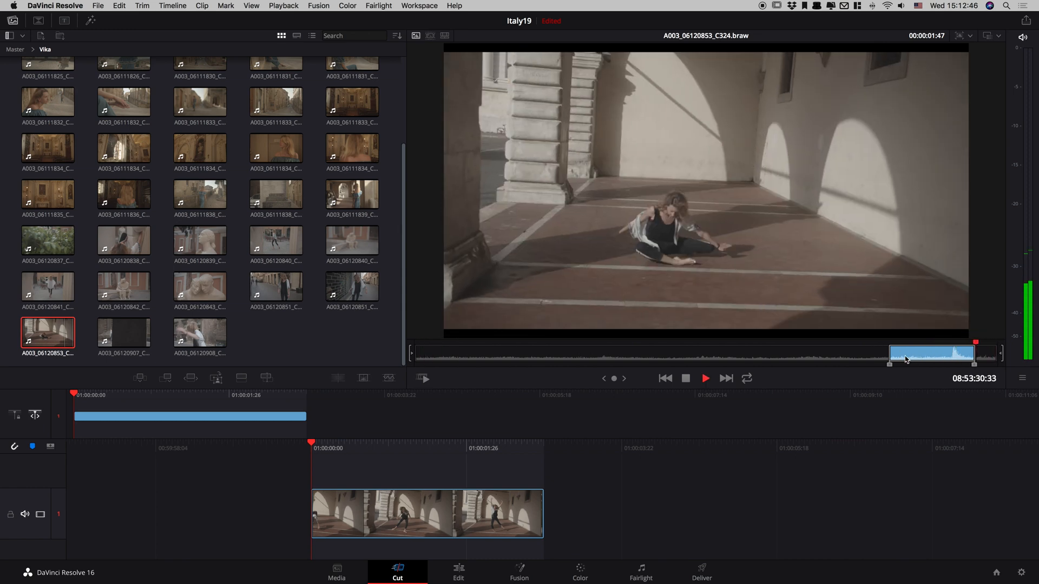
{"action": "key", "text": "space"}
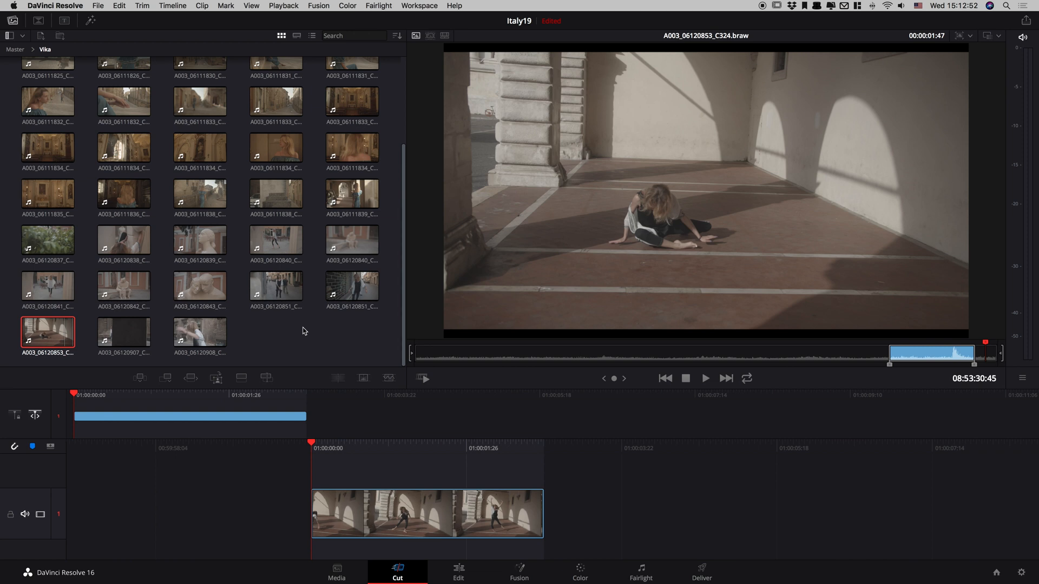
Scrub through and play back the slowed-down dance clip on the Vika timeline.
{"action": "mouse_move", "coordinate": [313, 444]}
{"action": "left_mouse_down"}
{"action": "mouse_move", "coordinate": [369, 442]}
{"action": "mouse_move", "coordinate": [333, 442]}
{"action": "left_mouse_up"}
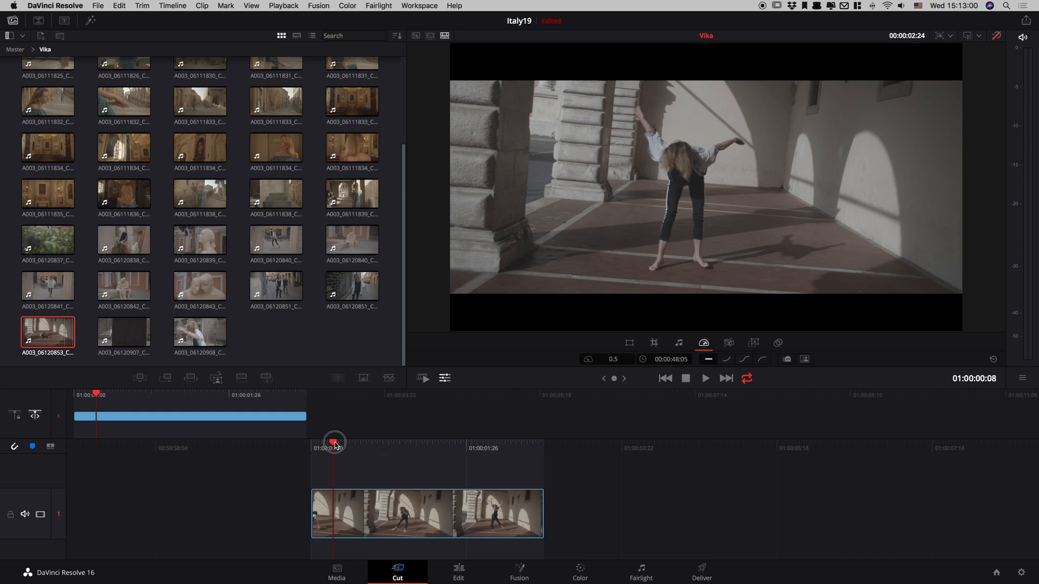
{"action": "left_click_drag", "start_coordinate": [333, 442], "coordinate": [319, 446]}
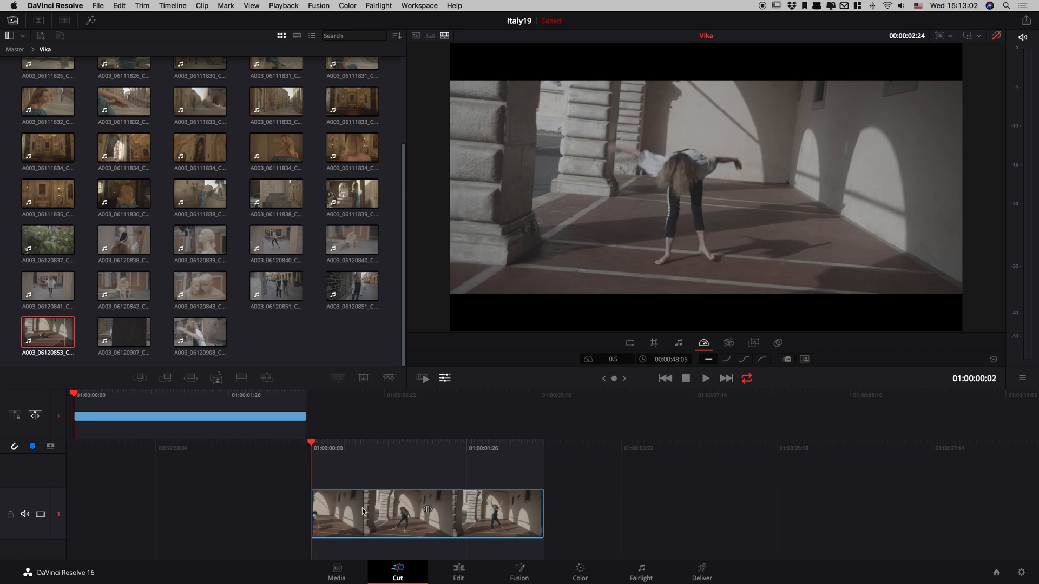
{"action": "key", "text": "space"}
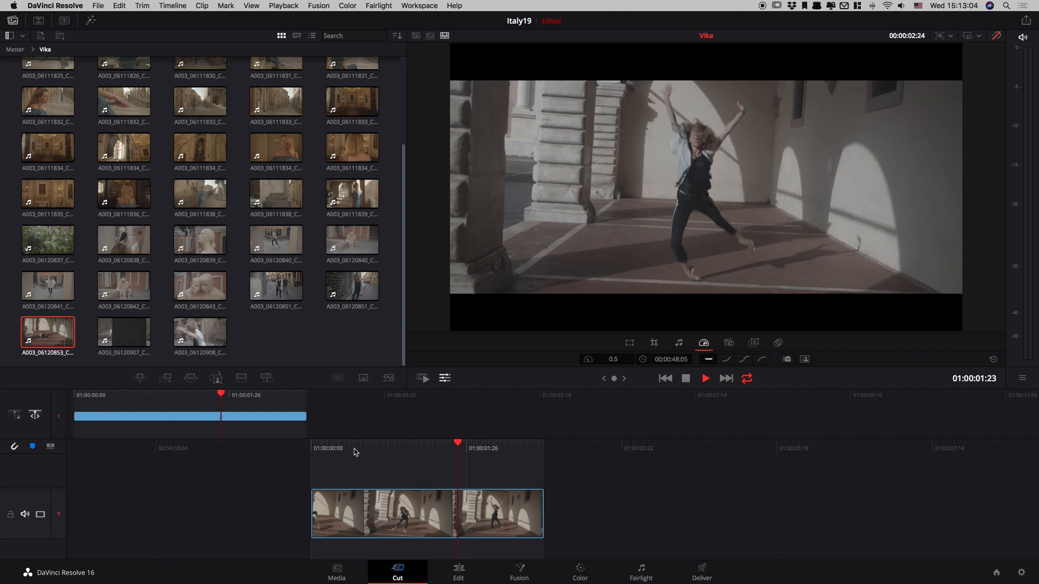
{"action": "key", "text": "space"}
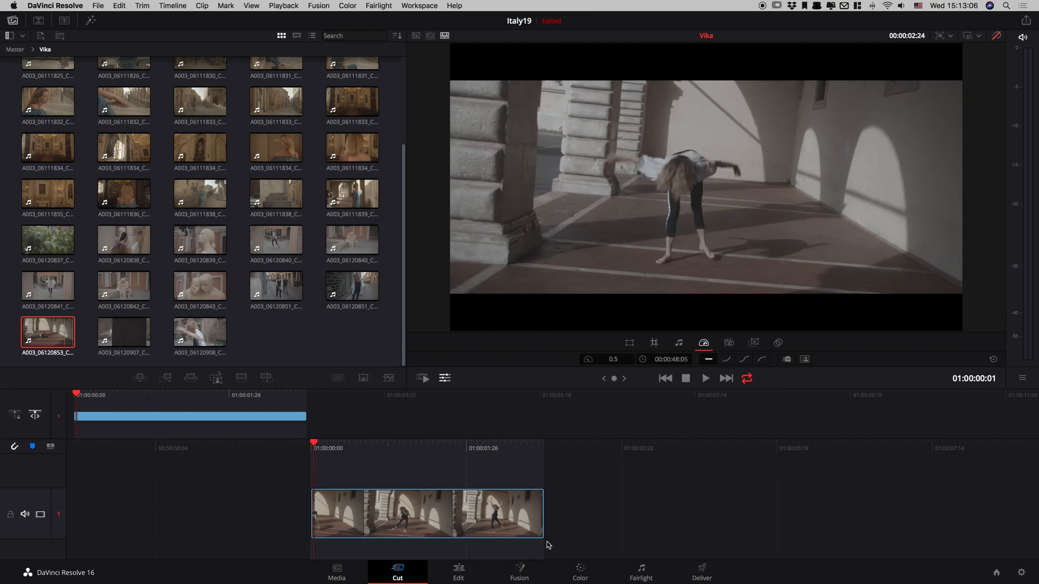
Switch to the Color page, turn the bypassed grade back on, and compare graded and ungraded images in the enlarged viewer.
{"action": "left_click", "coordinate": [576, 570]}
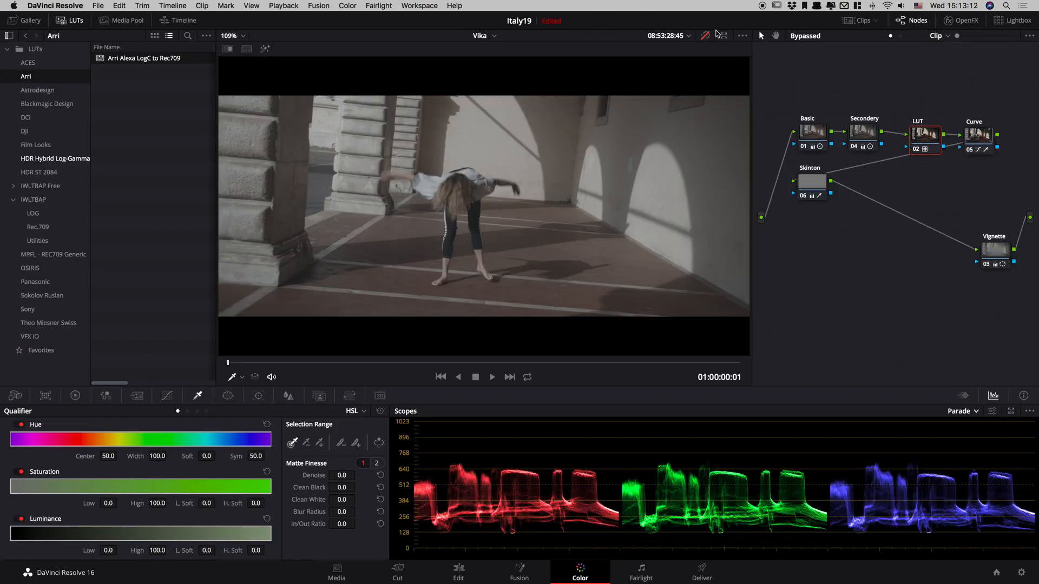
{"action": "key", "text": "shift+d"}
{"action": "key", "text": "alt+f"}
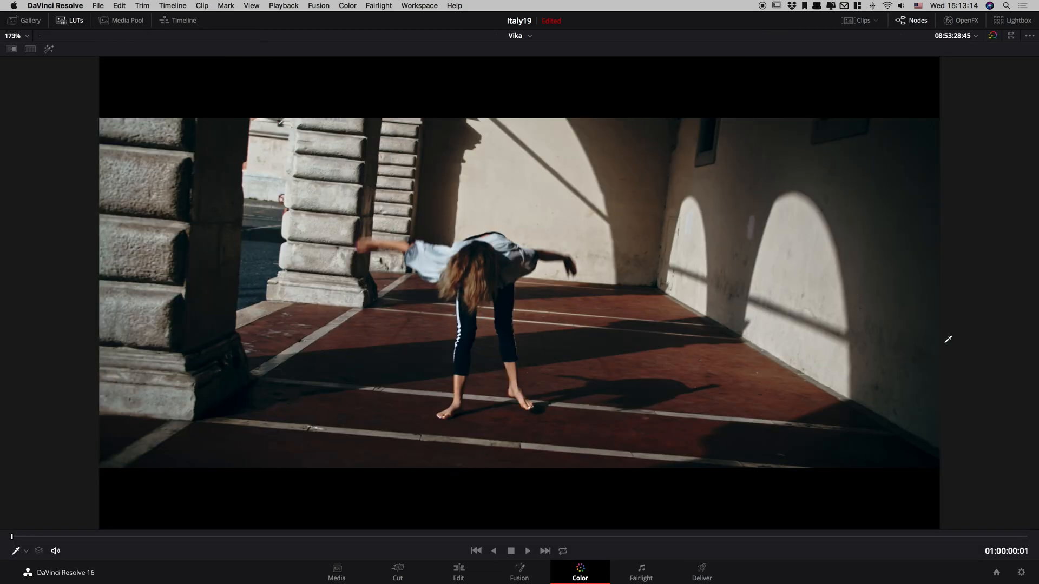
{"action": "key", "text": "shift+d"}
{"action": "key", "text": "shift+d"}
Play the graded dance shot in the enlarged viewer, compare it with the grade bypassed, and restore the normal layout.
{"action": "key", "text": "space"}
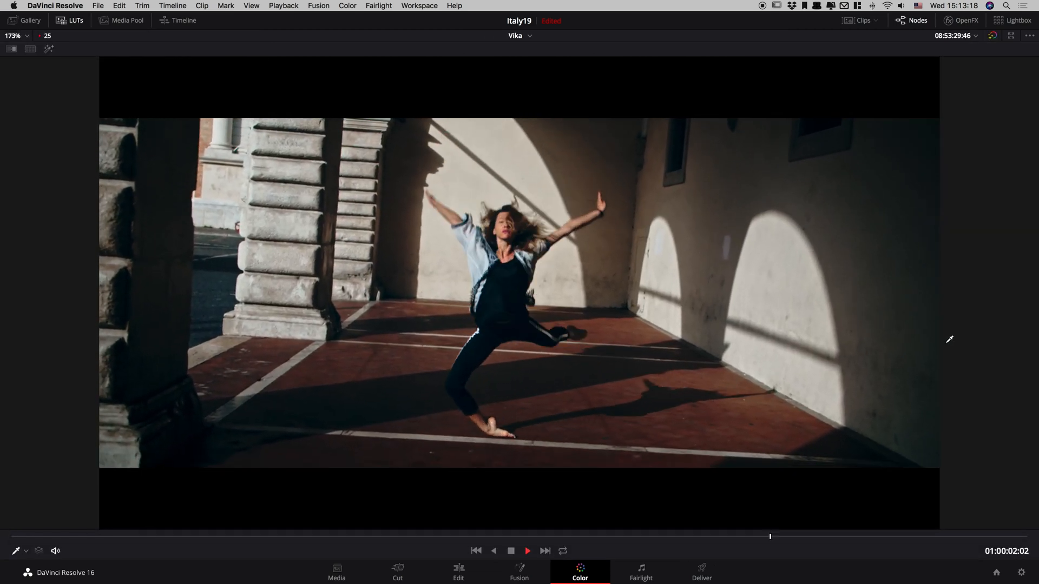
{"action": "key", "text": "space"}
{"action": "key", "text": "space"}
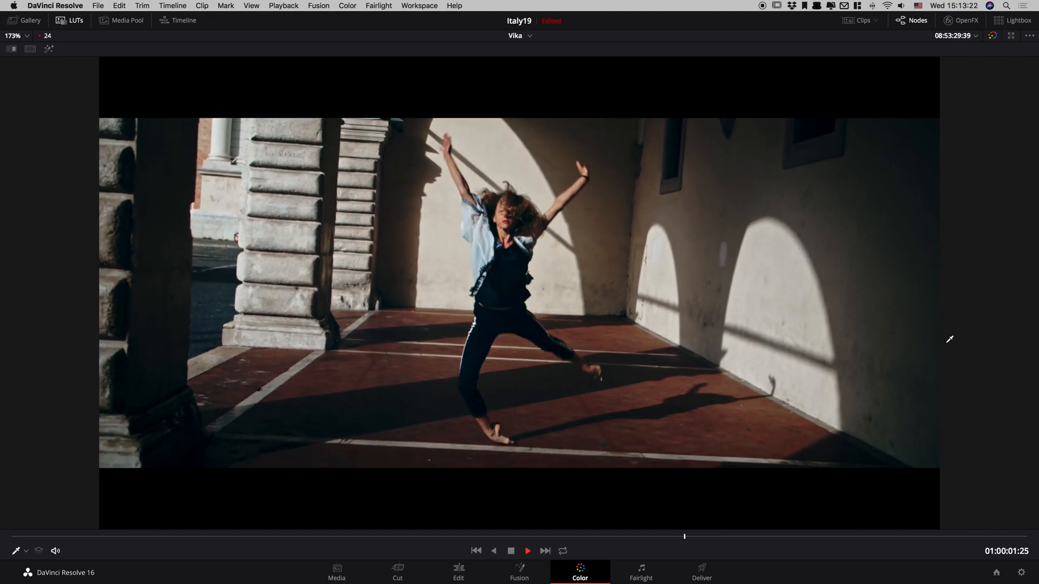
{"action": "key", "text": "space"}
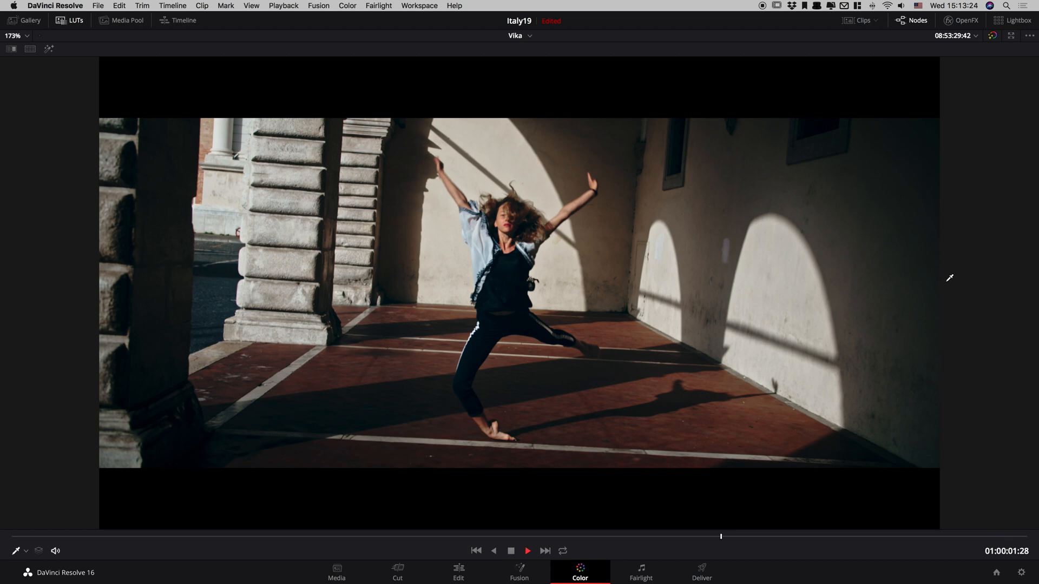
{"action": "key", "text": "space"}
{"action": "key", "text": "shift+d"}
{"action": "key", "text": "shift+d"}
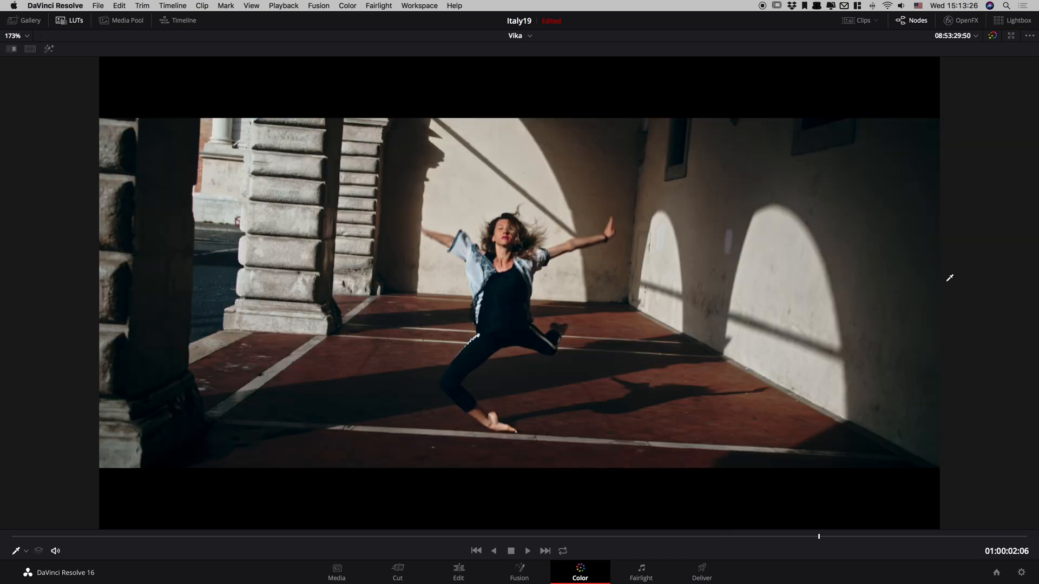
{"action": "key", "text": "alt+f"}
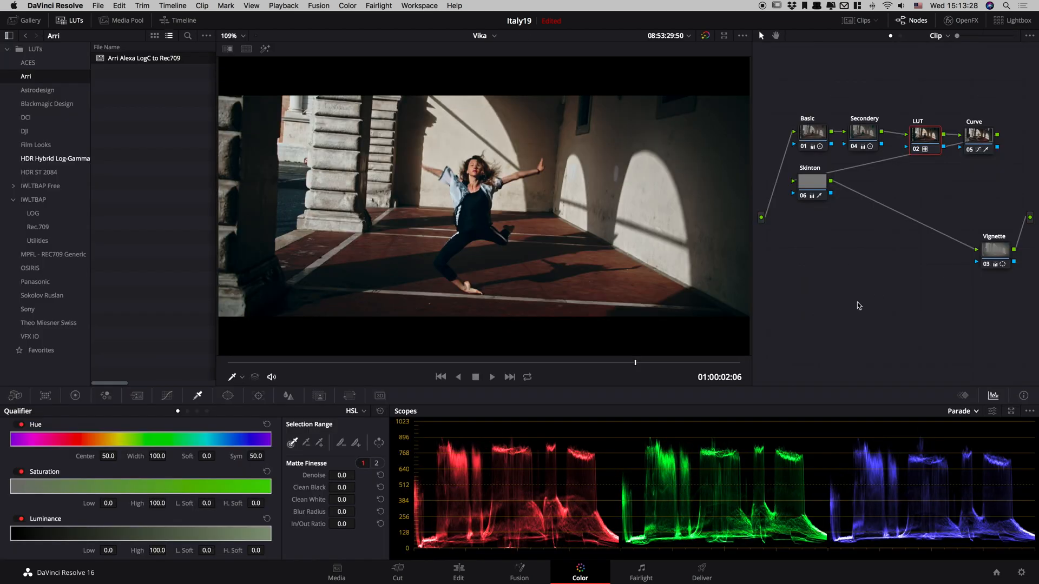
Create a new grade version for the clip and reset all its grades and nodes.
{"action": "key", "text": "super+y"}
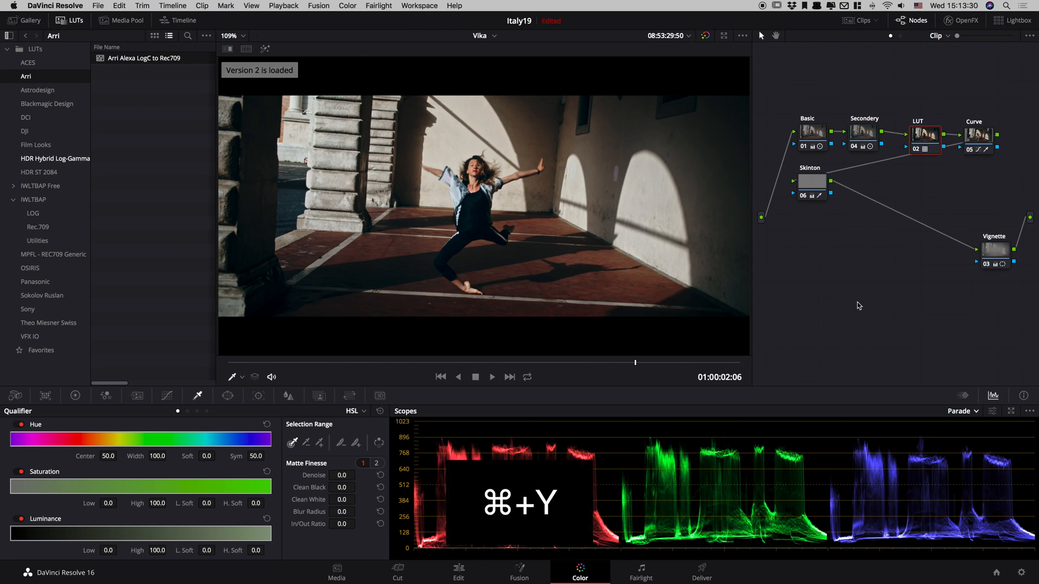
{"action": "right_click", "coordinate": [801, 300]}
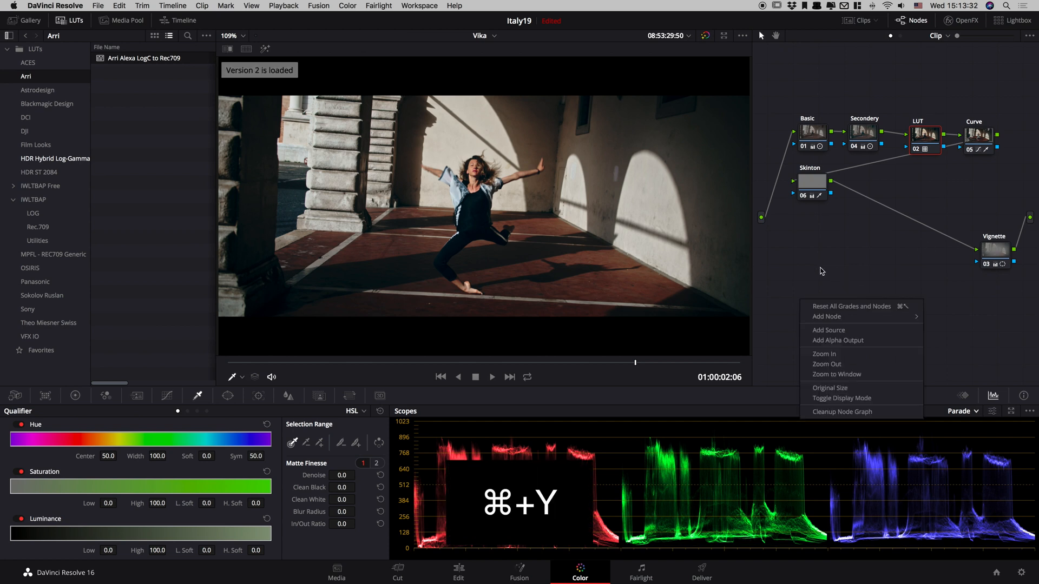
{"action": "left_click", "coordinate": [820, 307]}
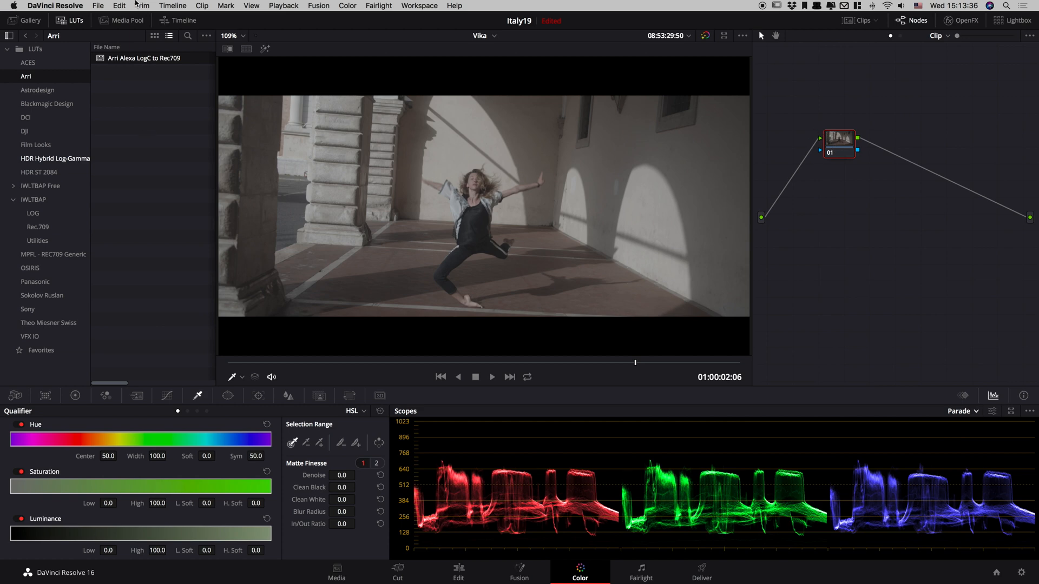
Reset the timeline's output blanking to show the full frame.
{"action": "left_click", "coordinate": [119, 6]}
{"action": "mouse_move", "coordinate": [136, 3]}
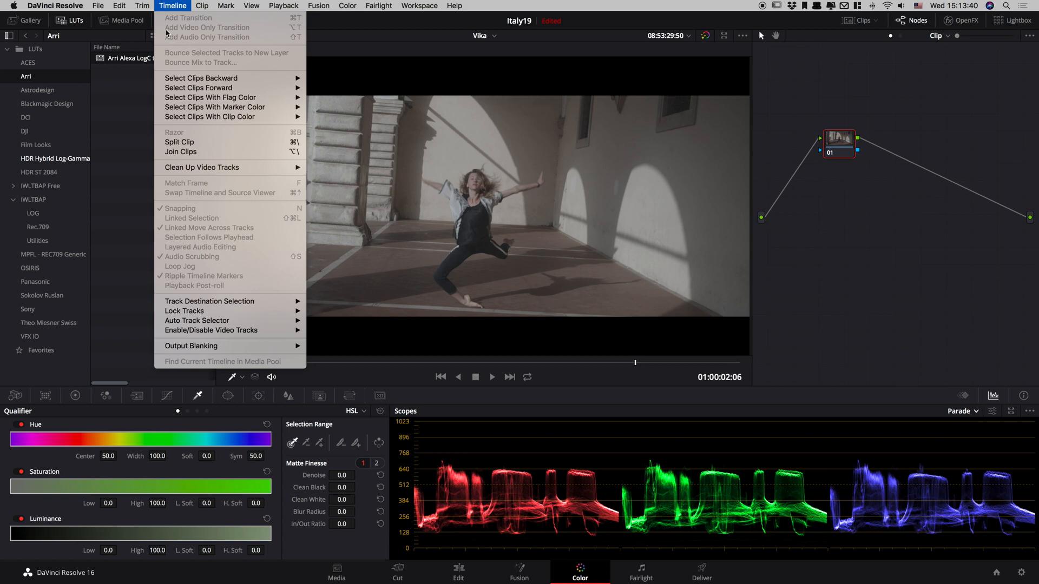
{"action": "mouse_move", "coordinate": [250, 346]}
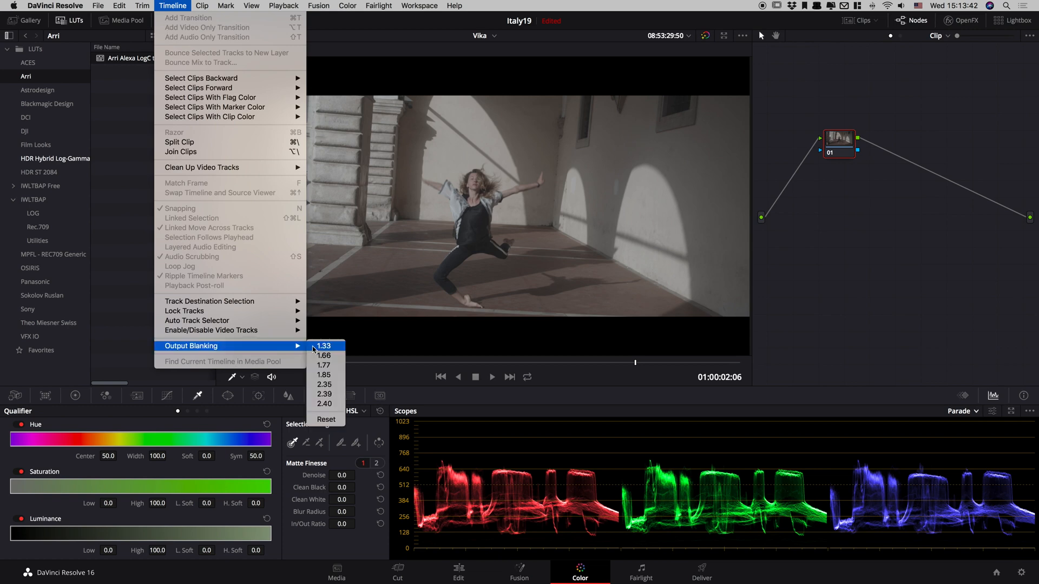
{"action": "left_click", "coordinate": [325, 420]}
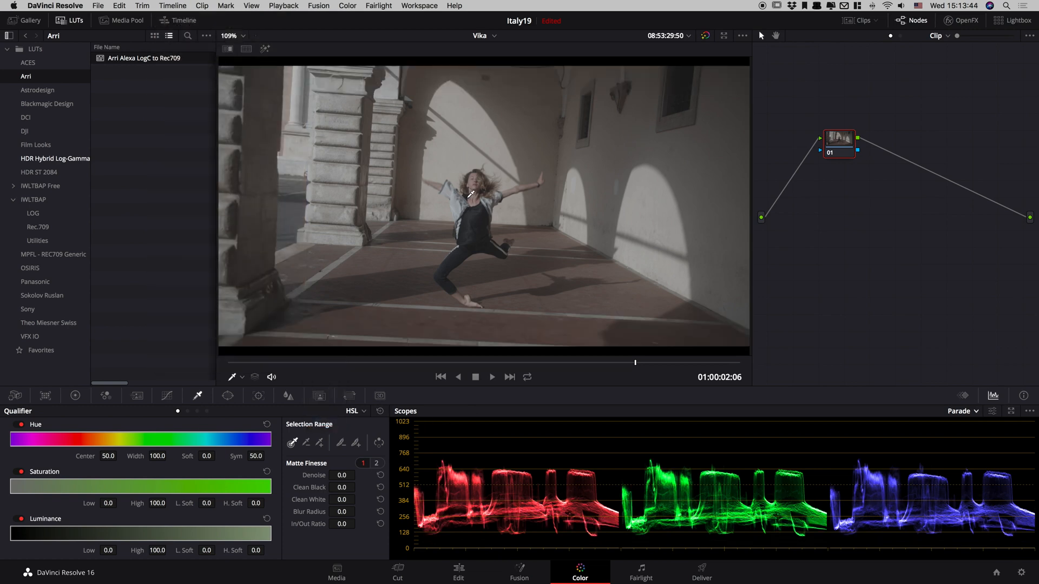
Set the timeline's output blanking to 2.40.
{"action": "left_click", "coordinate": [145, 5]}
{"action": "mouse_move", "coordinate": [189, 4]}
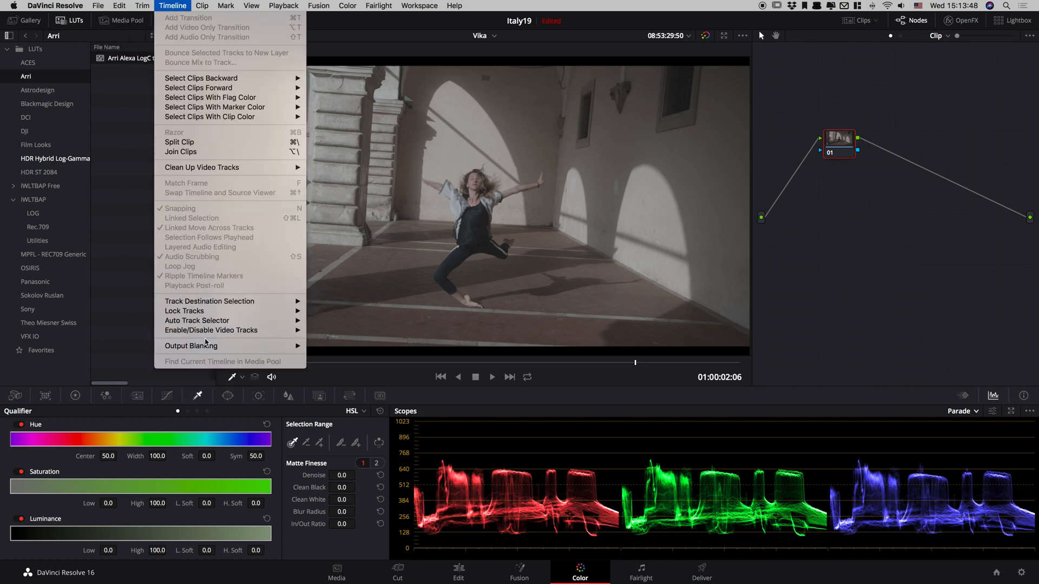
{"action": "mouse_move", "coordinate": [208, 347]}
{"action": "left_click", "coordinate": [324, 403]}
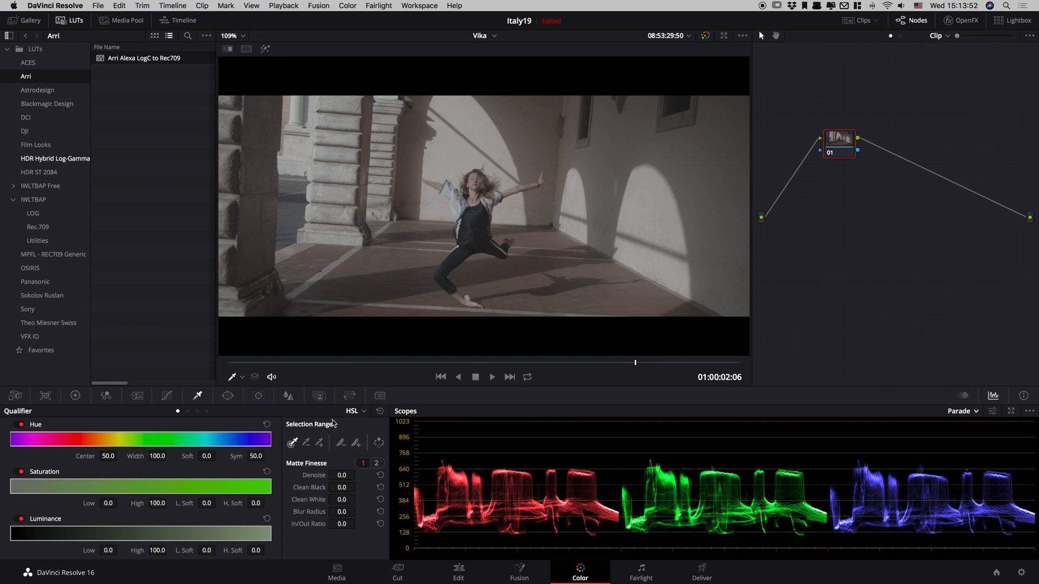
Reframe the shot vertically by setting the Input Sizing tilt to 59.000, checking the framing in playback.
{"action": "left_click", "coordinate": [320, 396]}
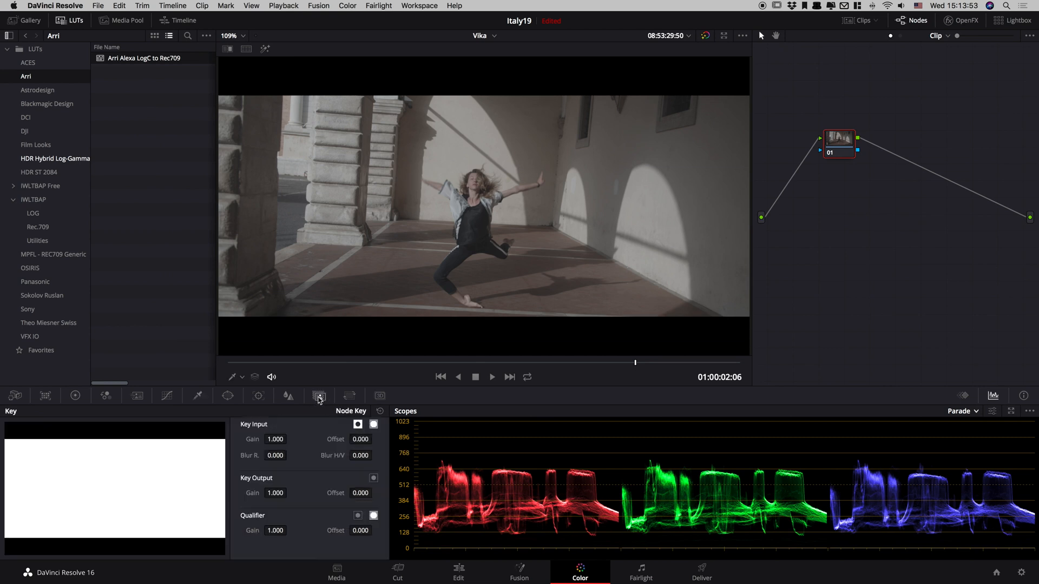
{"action": "left_click", "coordinate": [349, 396]}
{"action": "left_click_drag", "start_coordinate": [60, 468], "coordinate": [114, 459]}
{"action": "key", "text": "space"}
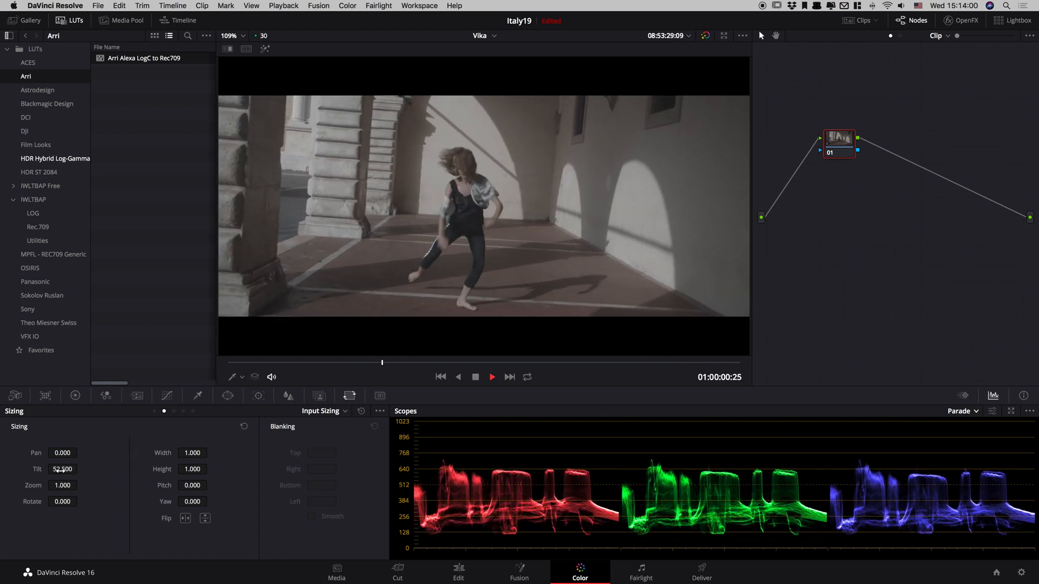
{"action": "key", "text": "space"}
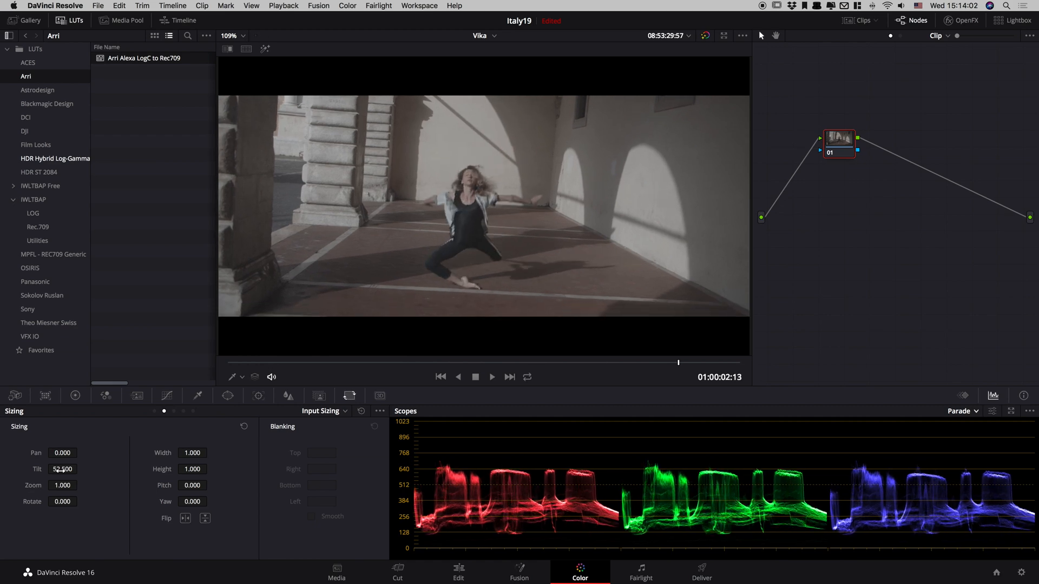
{"action": "left_click_drag", "start_coordinate": [61, 470], "coordinate": [75, 466]}
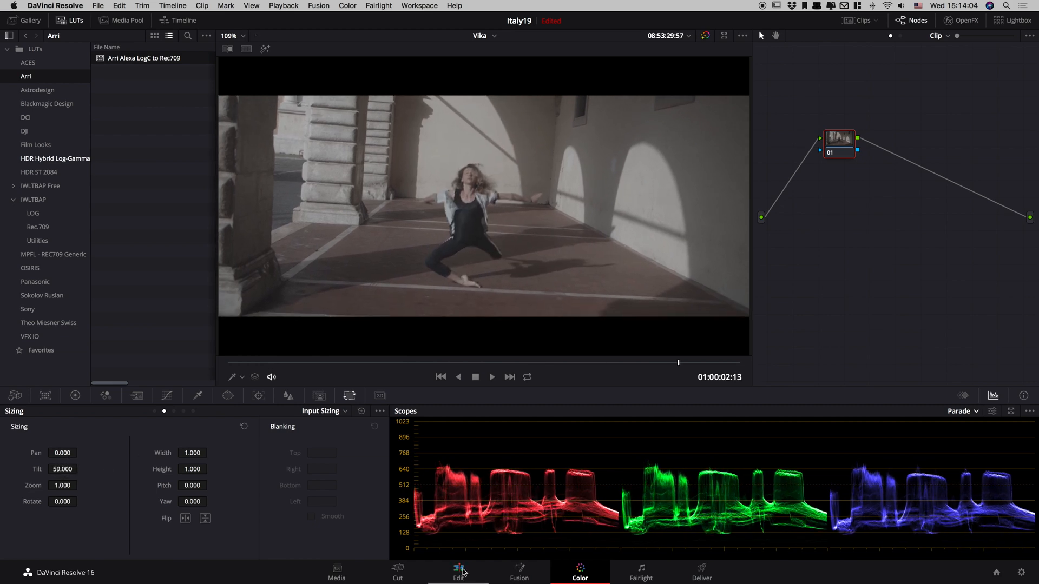
After a look at the Edit page, add a serial node following node 01 on the Color page.
{"action": "left_click", "coordinate": [461, 571]}
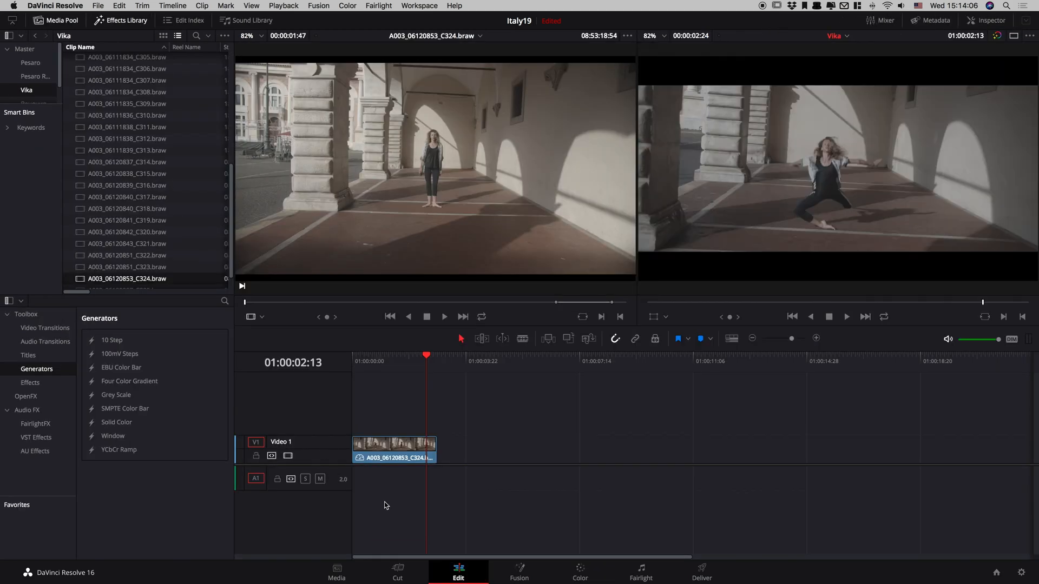
{"action": "left_click", "coordinate": [580, 572]}
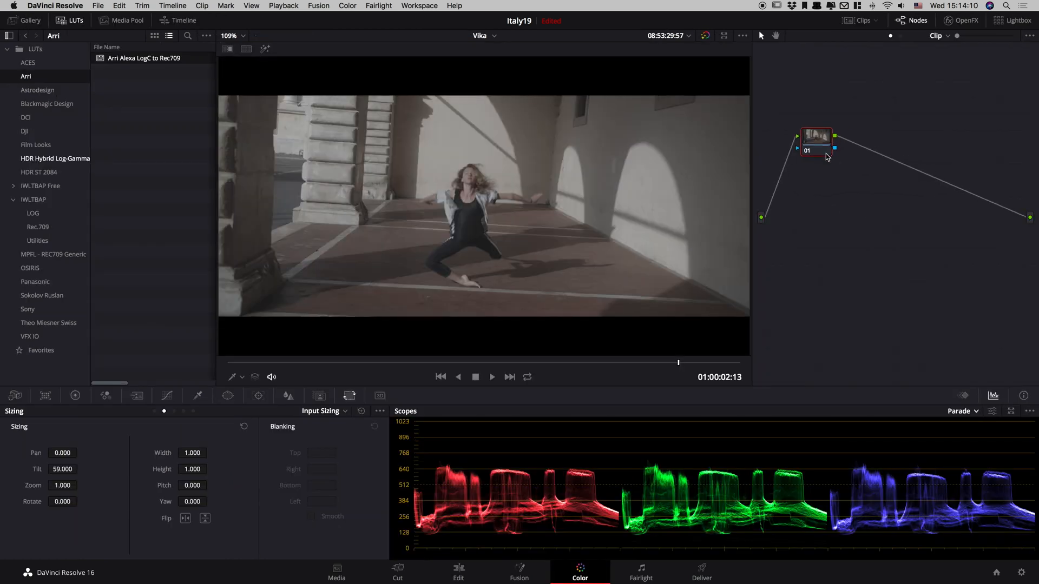
{"action": "key", "text": "alt+s"}
{"action": "left_click_drag", "start_coordinate": [863, 142], "coordinate": [898, 136]}
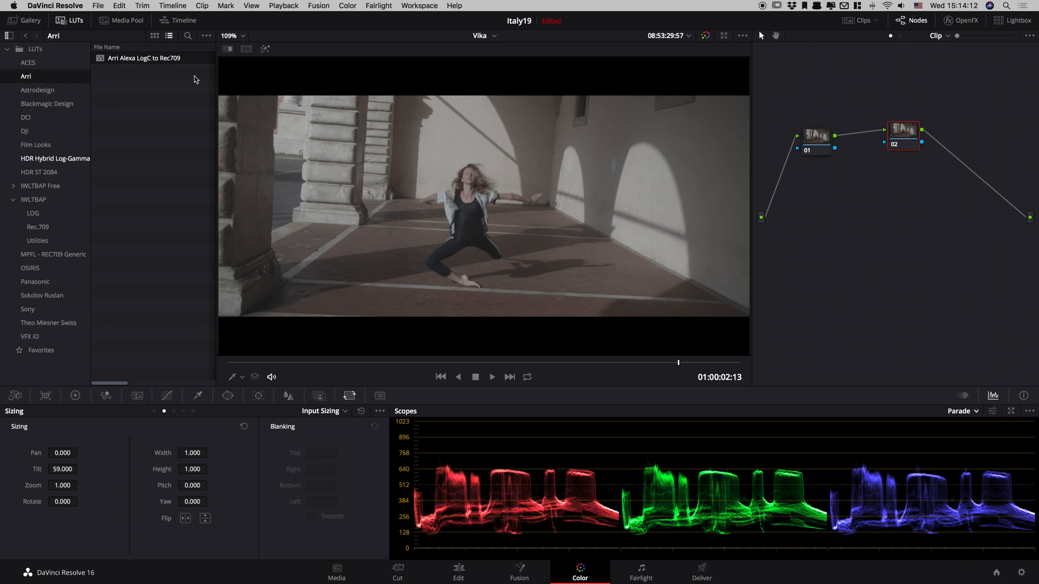
Try the Blackmagic Pocket 4K Film to Extended Video v4 and Film to Video v4 LUTs on node 02.
{"action": "left_click", "coordinate": [47, 103]}
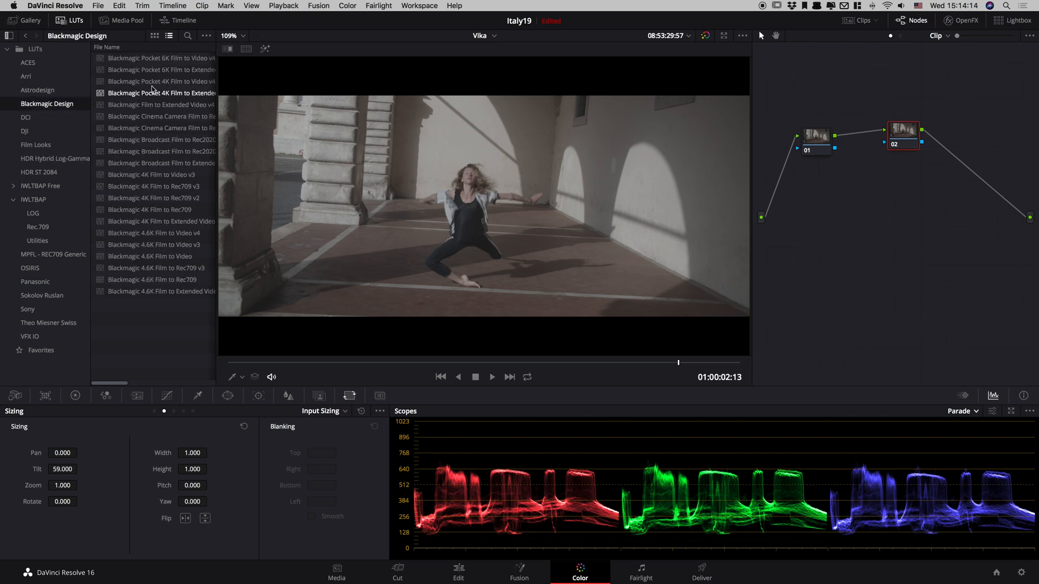
{"action": "scroll", "coordinate": [158, 86], "scroll_direction": "right", "scroll_amount": 2}
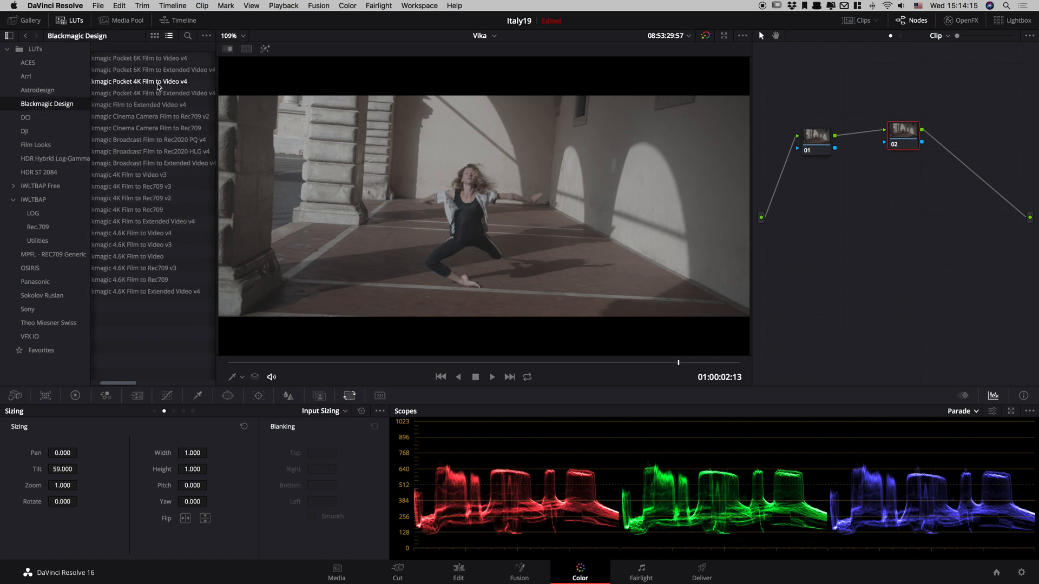
{"action": "double_click", "coordinate": [146, 95]}
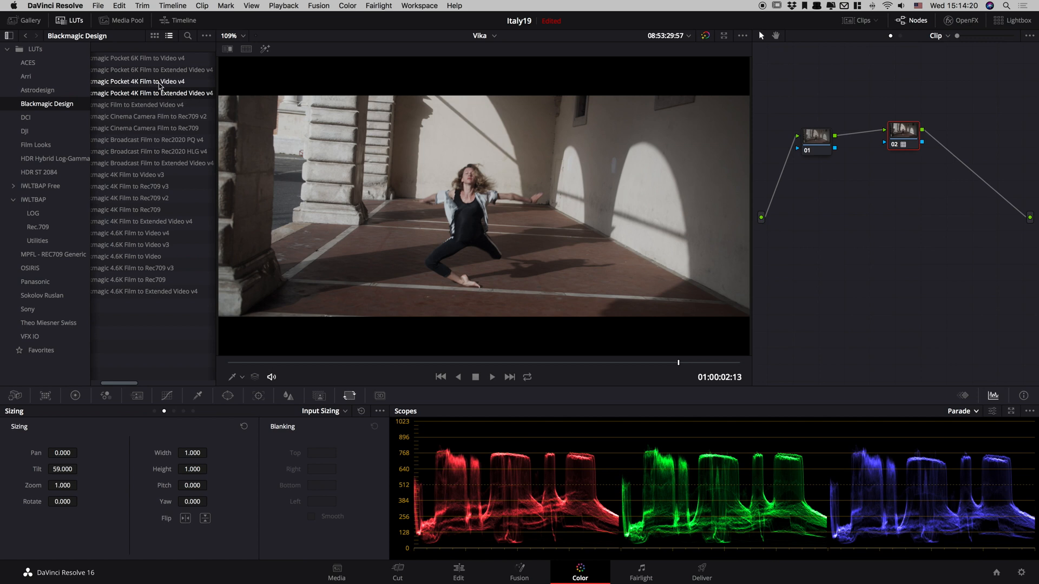
{"action": "double_click", "coordinate": [158, 83]}
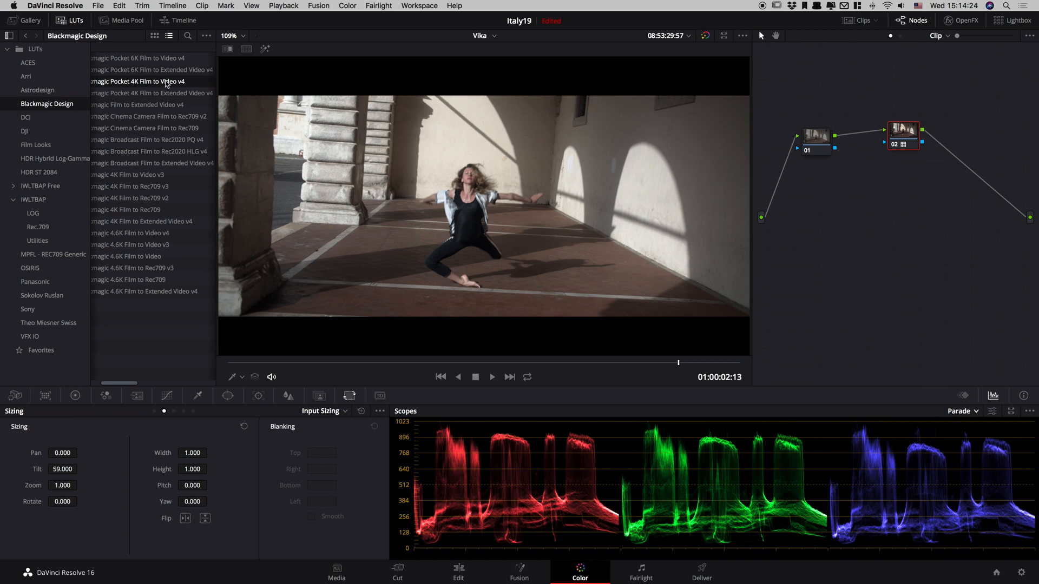
Apply the Arri Alexa LogC to Rec709 LUT to node 02.
{"action": "left_click", "coordinate": [47, 73]}
{"action": "double_click", "coordinate": [119, 60]}
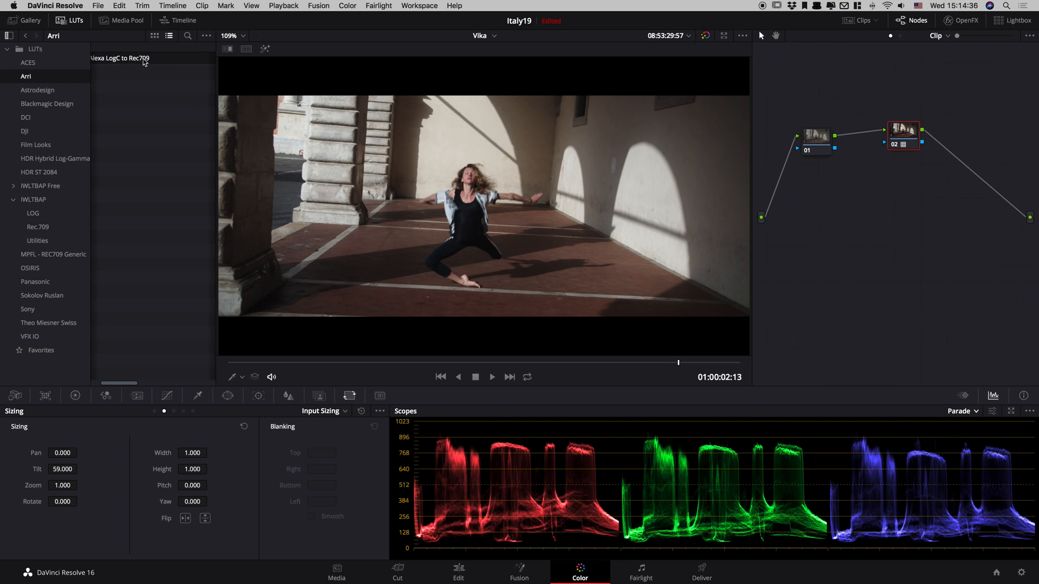
Compare the shot with the LUT node 02 disabled and enabled, leaving it enabled.
{"action": "left_click_drag", "start_coordinate": [896, 132], "coordinate": [906, 144]}
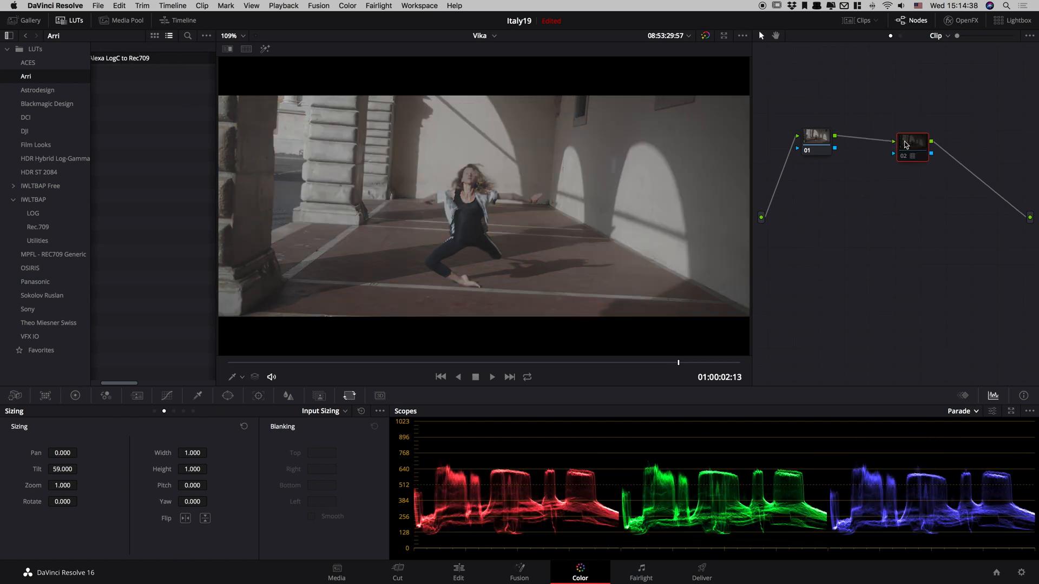
{"action": "key", "text": "ctrl+d"}
{"action": "key", "text": "ctrl+d"}
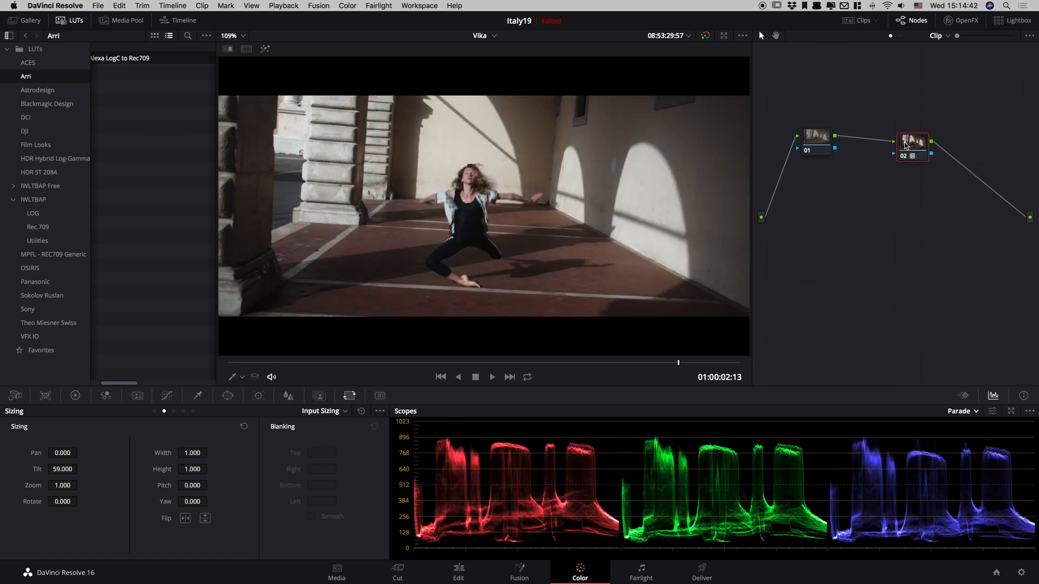
{"action": "left_click_drag", "start_coordinate": [912, 143], "coordinate": [914, 126]}
Reset the clip's Camera Raw exposure to 0.00 and check the image with the nodes toggled.
{"action": "left_click", "coordinate": [816, 137]}
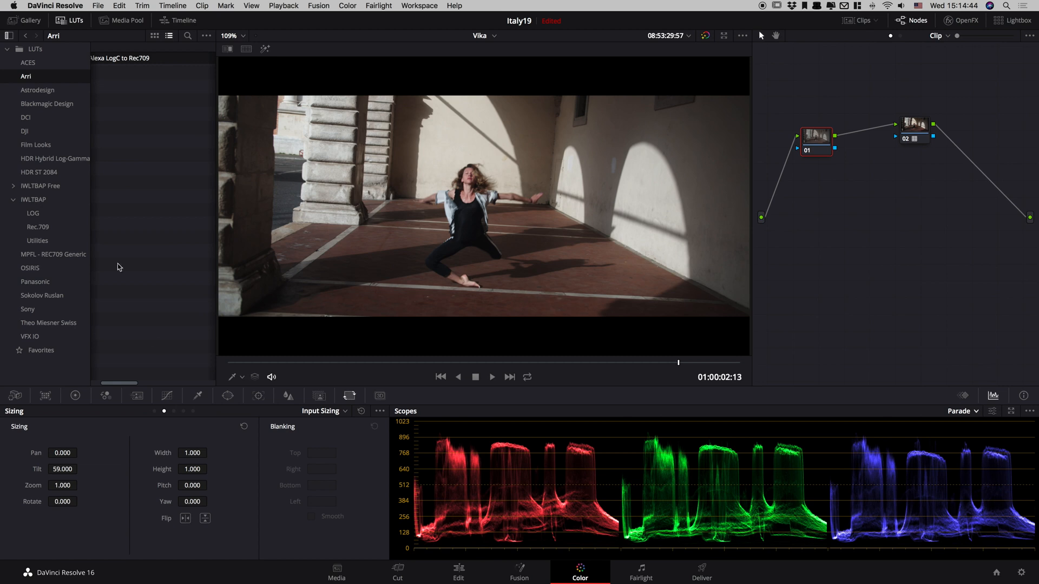
{"action": "left_click", "coordinate": [15, 396]}
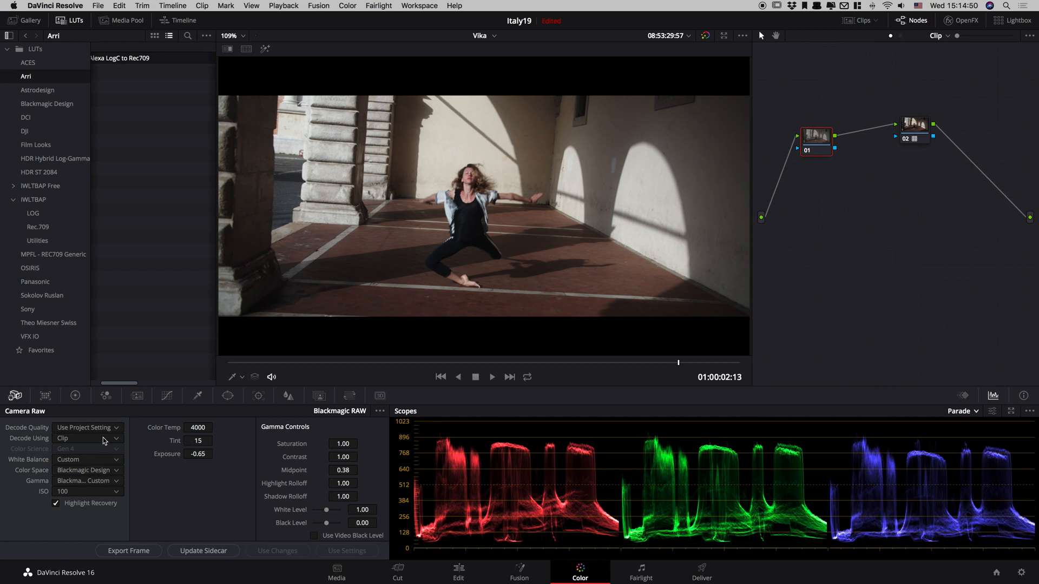
{"action": "left_click", "coordinate": [195, 453]}
{"action": "double_click", "coordinate": [171, 451]}
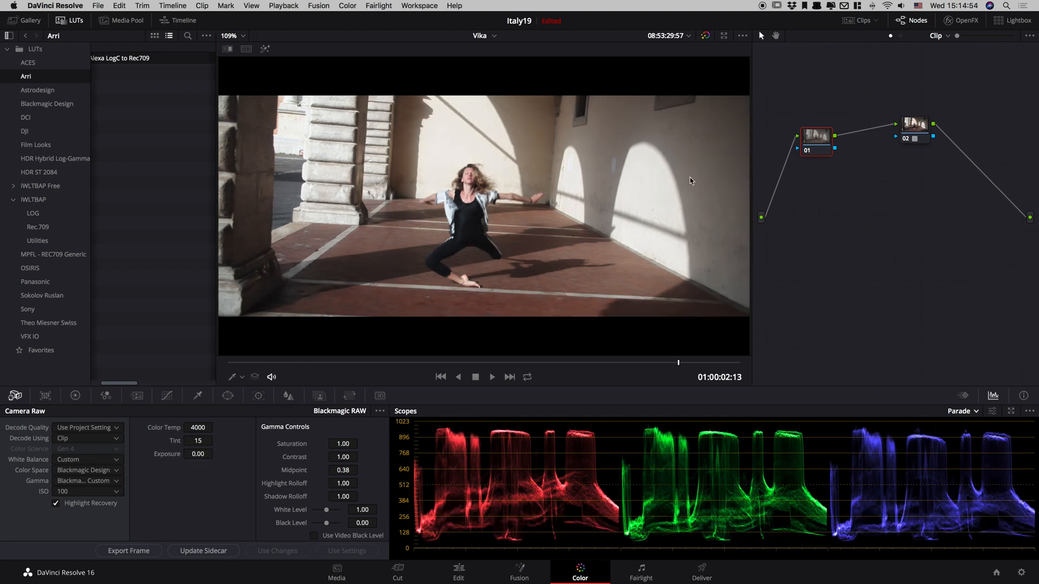
{"action": "key", "text": "alt+d"}
{"action": "left_click", "coordinate": [922, 129]}
{"action": "key", "text": "super+d"}
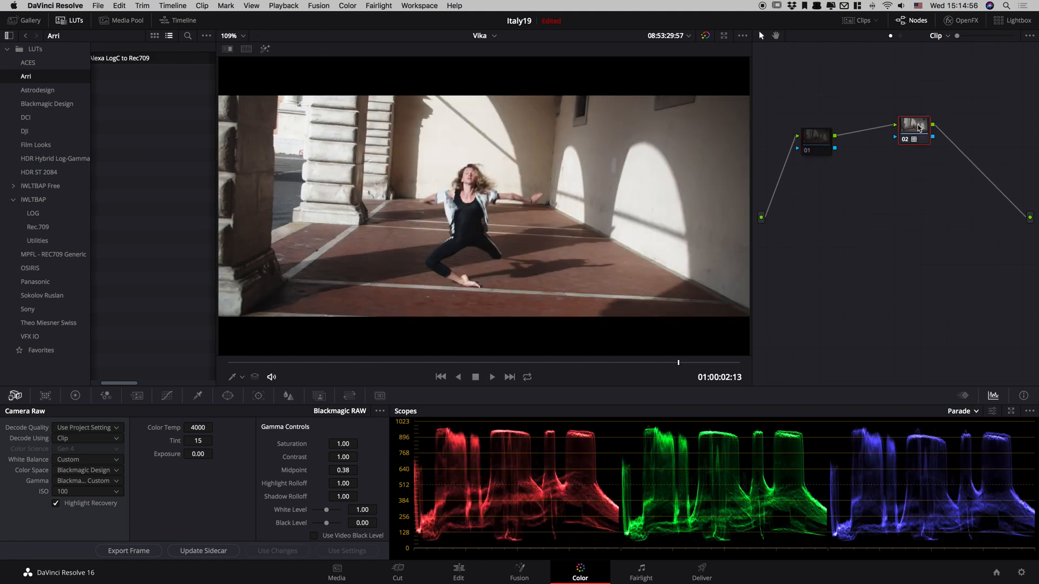
Lower the clip's Camera Raw exposure to -0.59 and rearrange nodes 01 and 02 in the graph.
{"action": "left_click_drag", "start_coordinate": [827, 133], "coordinate": [833, 116]}
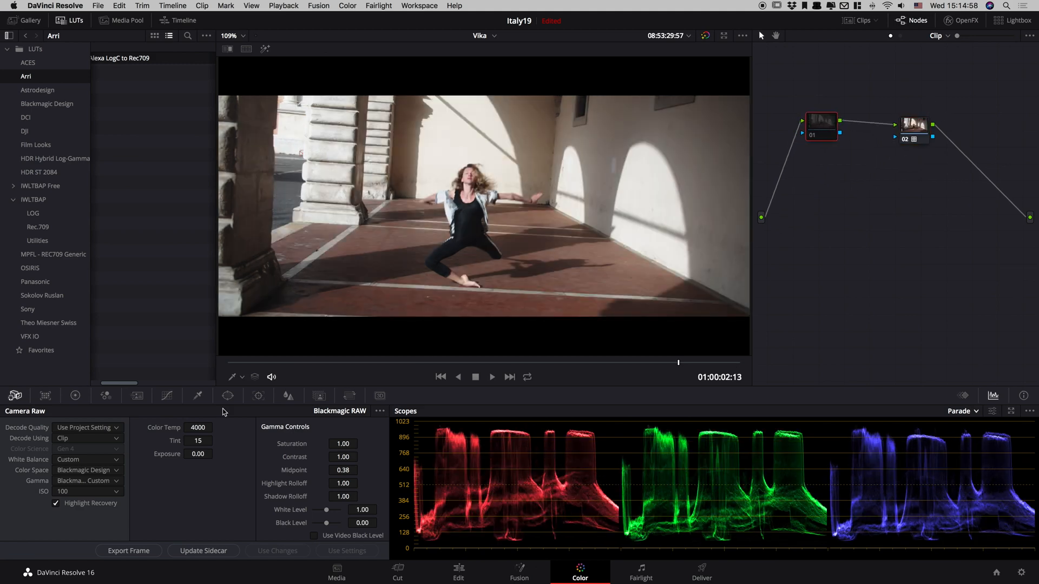
{"action": "left_click_drag", "start_coordinate": [200, 453], "coordinate": [168, 454]}
{"action": "left_click_drag", "start_coordinate": [208, 453], "coordinate": [170, 470]}
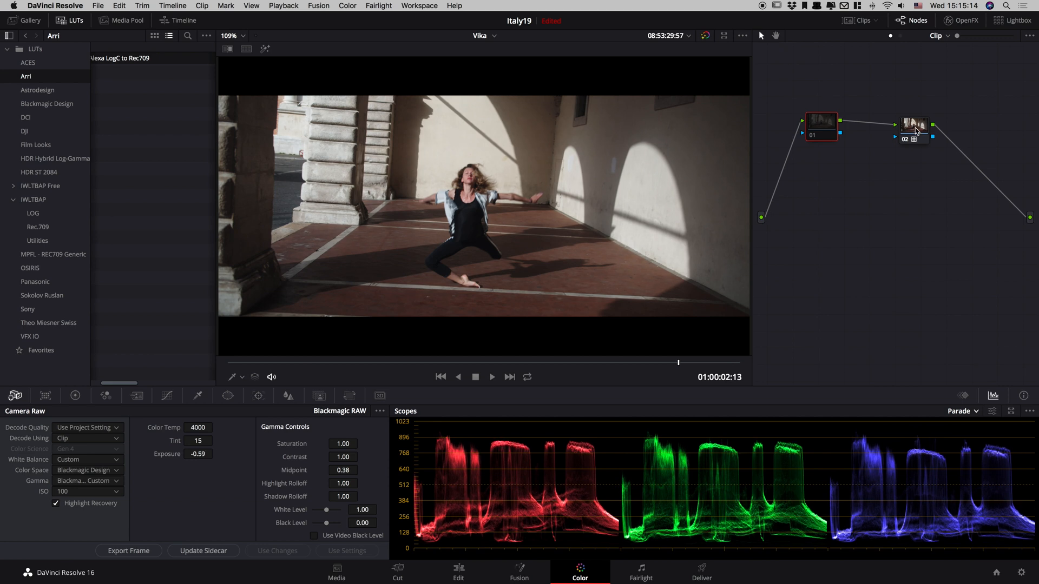
{"action": "left_click_drag", "start_coordinate": [916, 131], "coordinate": [924, 130]}
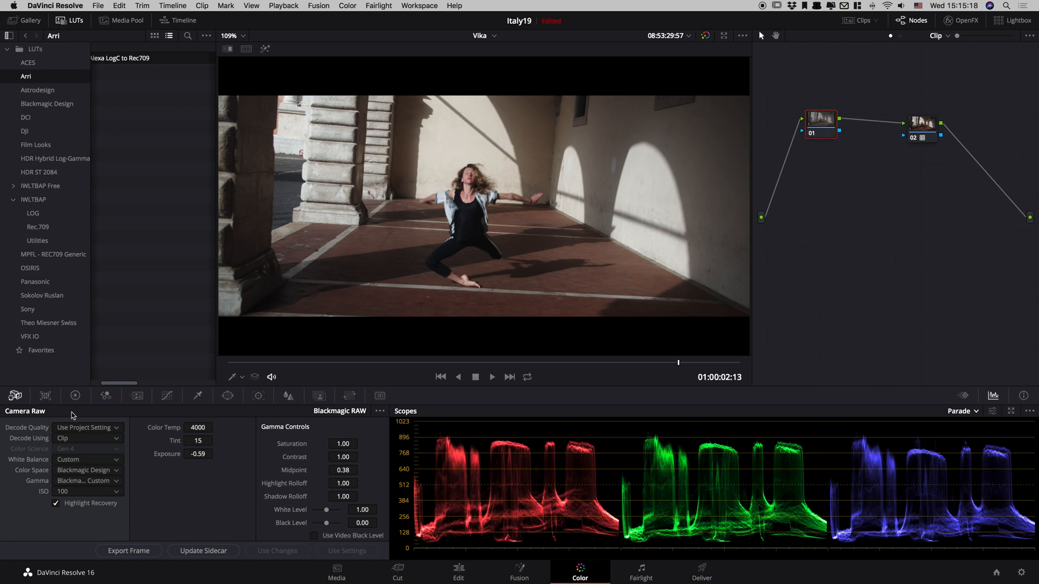
Try adding contrast to node 01 with the Primaries Lift and Gain wheels, and reset the adjustments.
{"action": "left_click", "coordinate": [75, 396]}
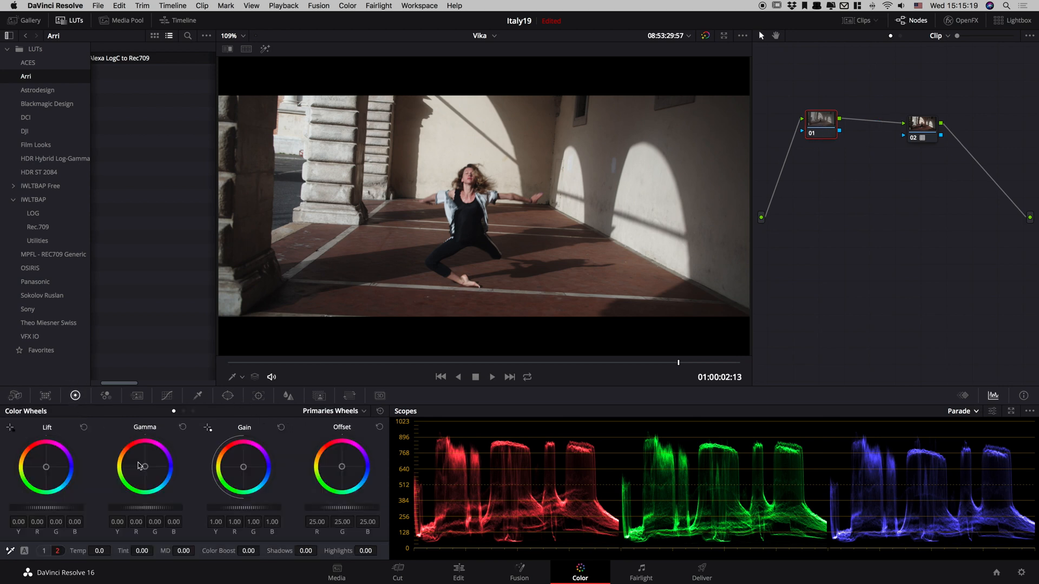
{"action": "left_click", "coordinate": [42, 550]}
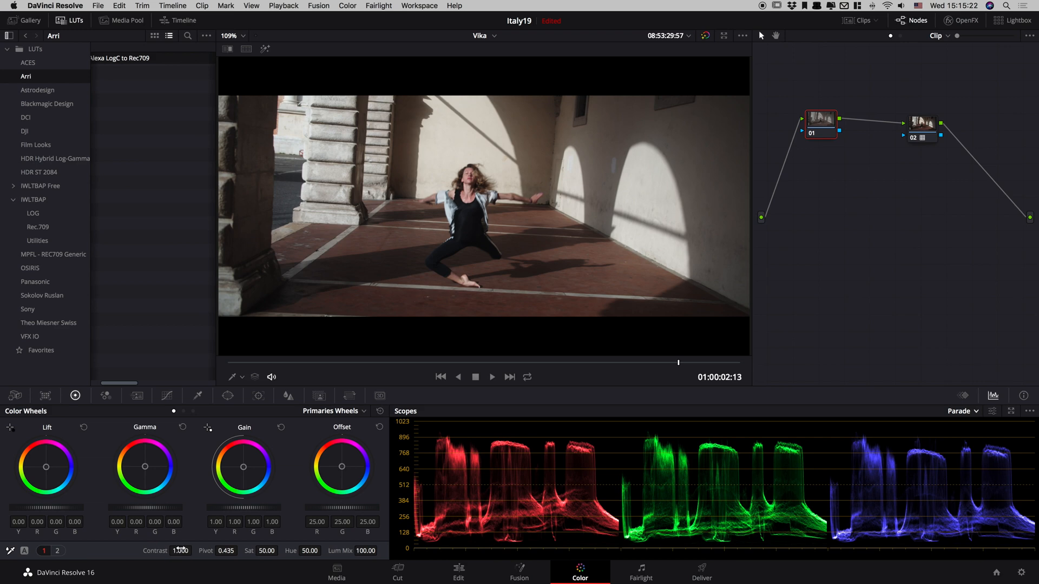
{"action": "left_click_drag", "start_coordinate": [63, 511], "coordinate": [48, 513]}
{"action": "left_click_drag", "start_coordinate": [249, 509], "coordinate": [273, 508]}
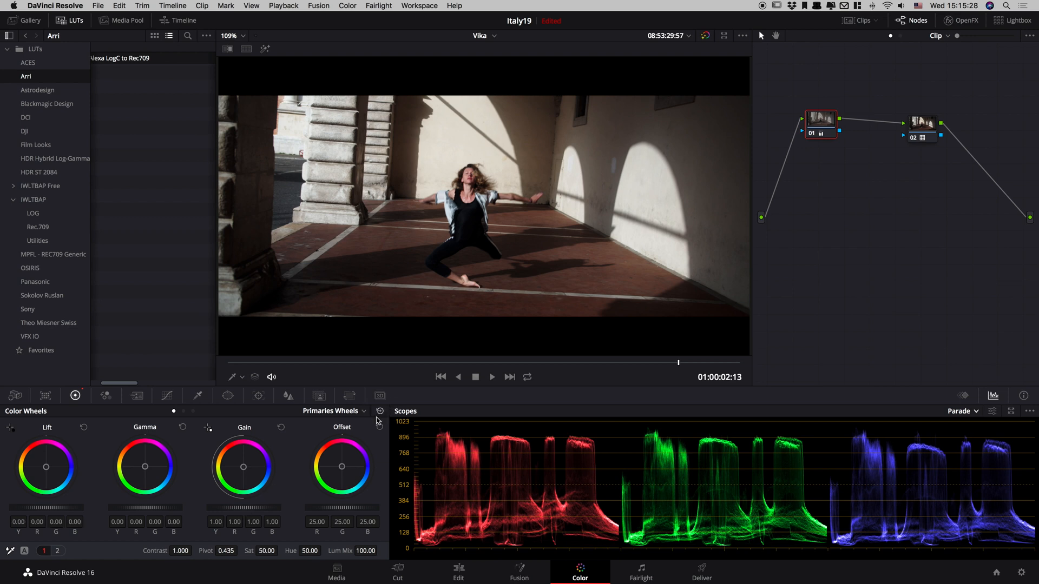
{"action": "left_click", "coordinate": [380, 411]}
Set the contrast of node 01 to 1.240 and compare the image with the node disabled and enabled.
{"action": "mouse_move", "coordinate": [181, 551]}
{"action": "left_mouse_down"}
{"action": "mouse_move", "coordinate": [238, 536]}
{"action": "mouse_move", "coordinate": [182, 550]}
{"action": "left_mouse_up"}
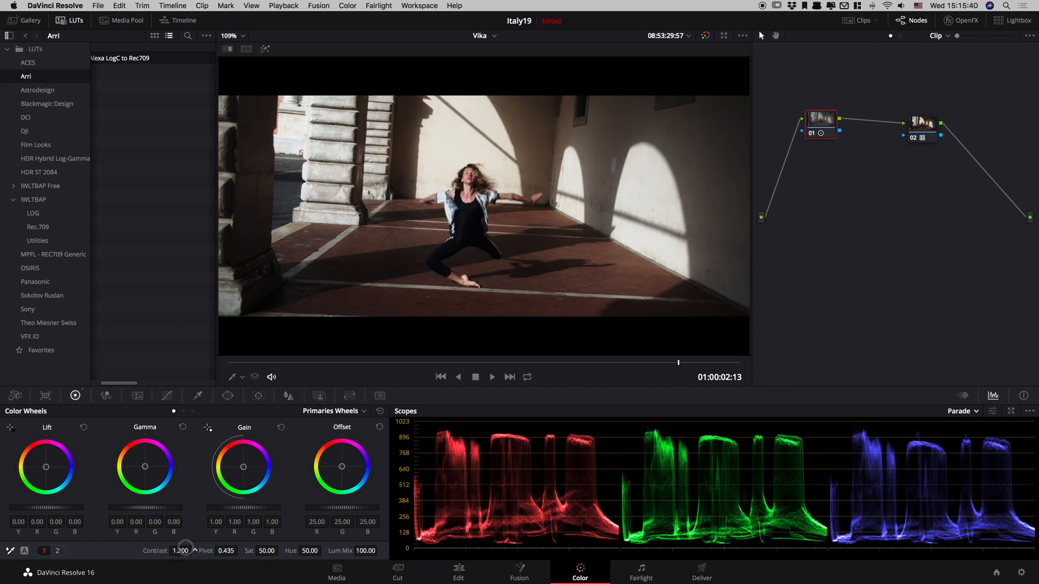
{"action": "left_click_drag", "start_coordinate": [181, 550], "coordinate": [196, 543]}
{"action": "key", "text": "super+d"}
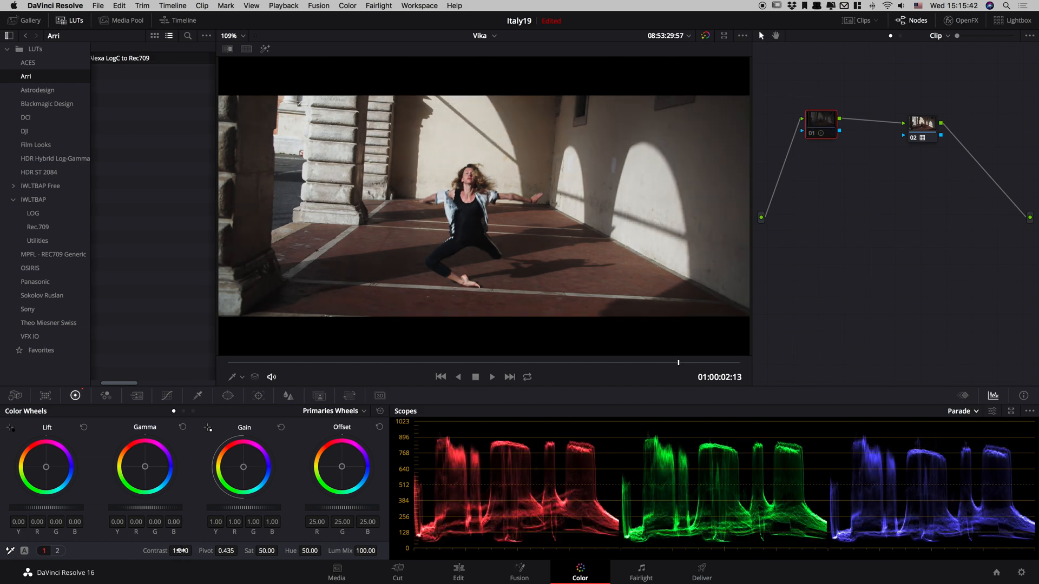
{"action": "key", "text": "super+d"}
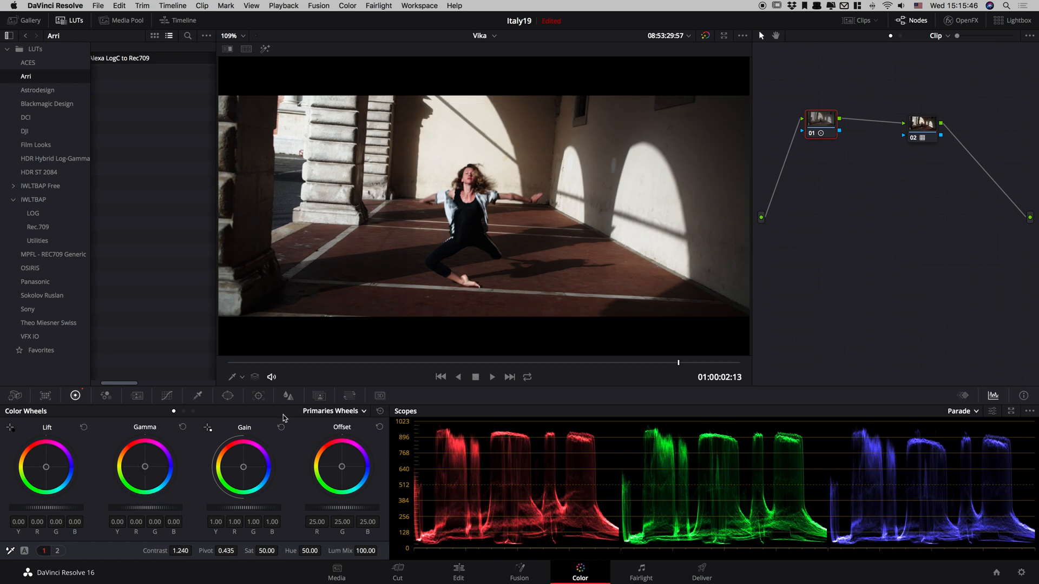
Compare the Primaries Wheels and Log modes of the color wheels.
{"action": "left_click", "coordinate": [193, 412]}
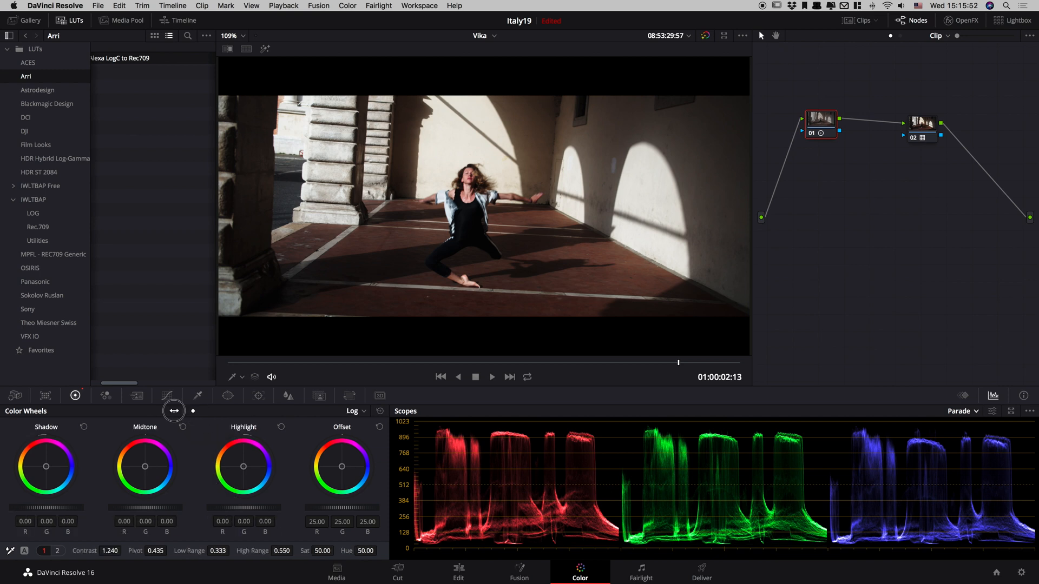
{"action": "left_click", "coordinate": [174, 411]}
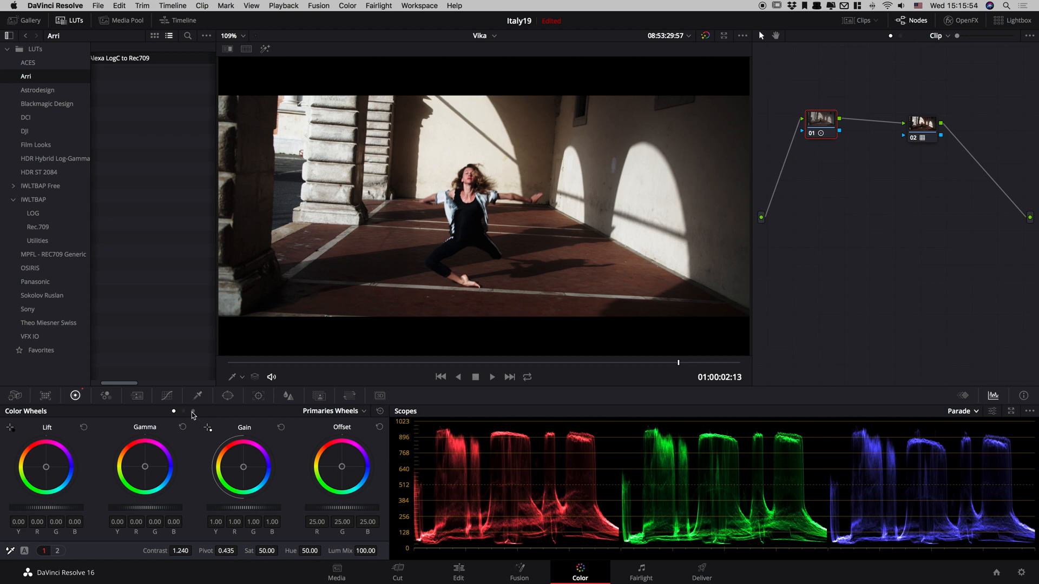
{"action": "left_click", "coordinate": [193, 412]}
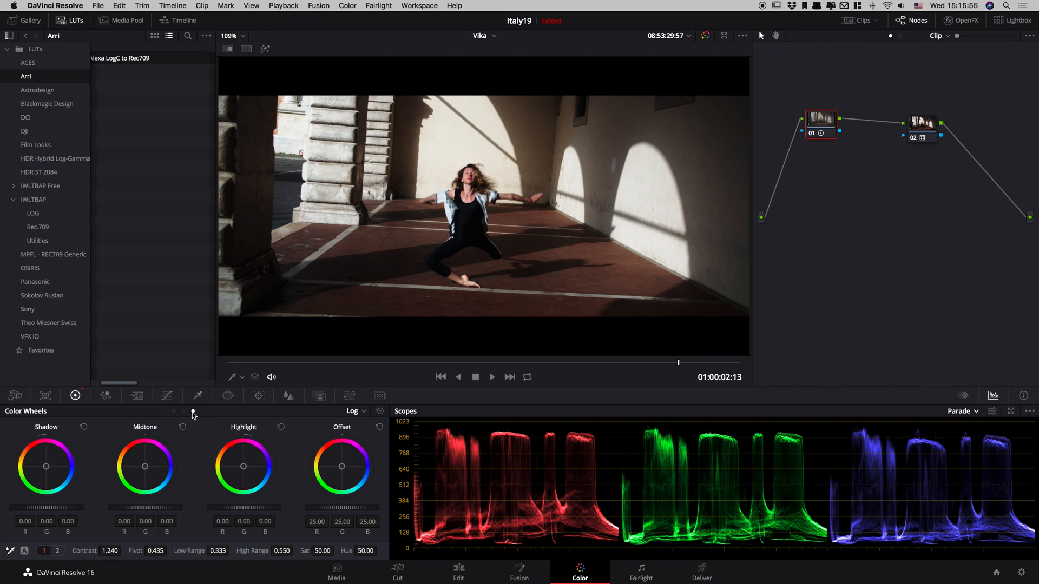
{"action": "left_click", "coordinate": [354, 411]}
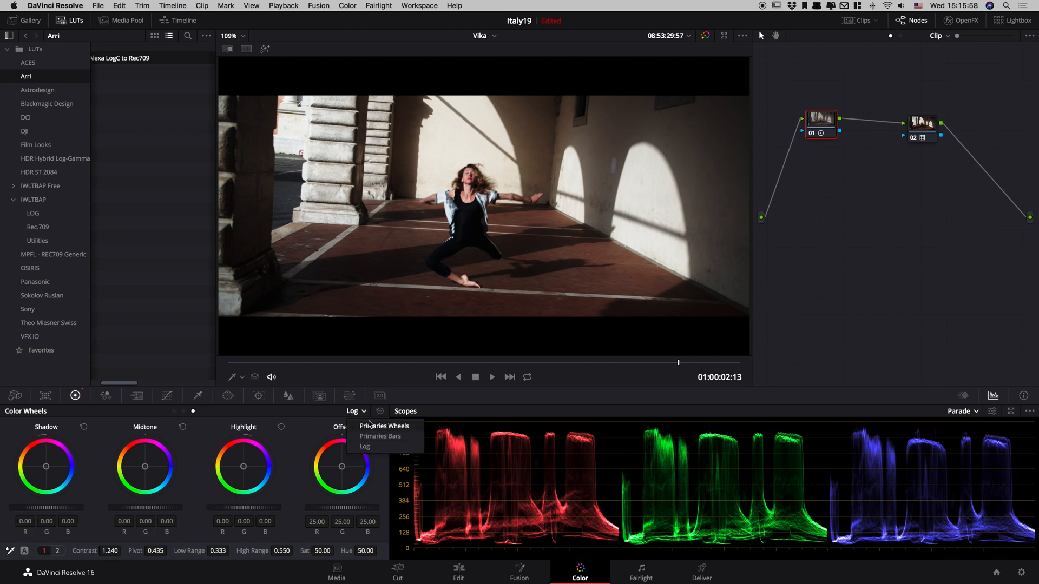
{"action": "left_click", "coordinate": [365, 427]}
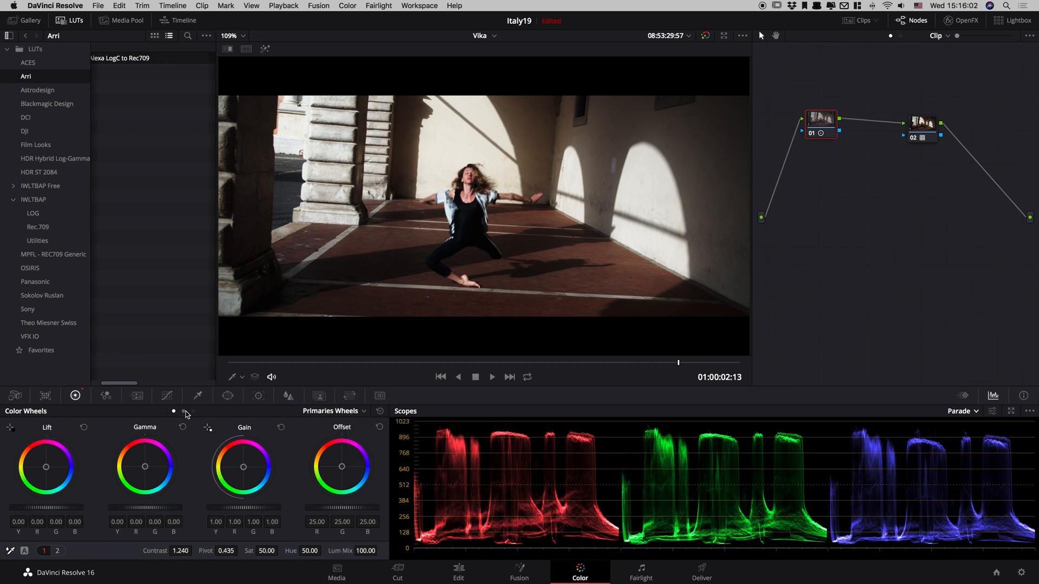
{"action": "left_click", "coordinate": [193, 411]}
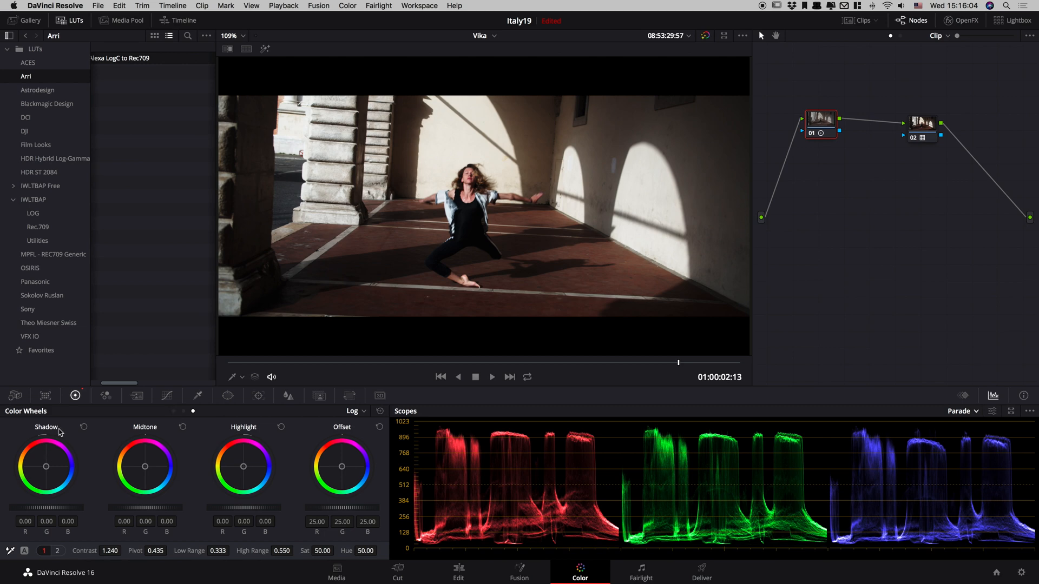
Try raising the Primaries Lift of node 01 to 0.02, and reset the Lift wheel.
{"action": "left_click", "coordinate": [173, 411]}
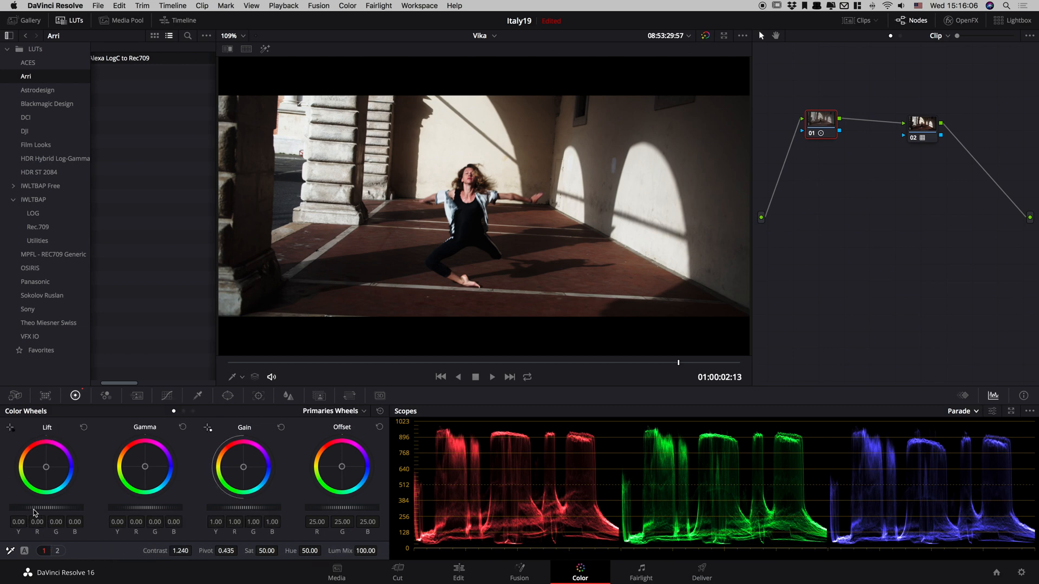
{"action": "mouse_move", "coordinate": [33, 511]}
{"action": "left_mouse_down"}
{"action": "mouse_move", "coordinate": [63, 505]}
{"action": "mouse_move", "coordinate": [51, 509]}
{"action": "left_mouse_up"}
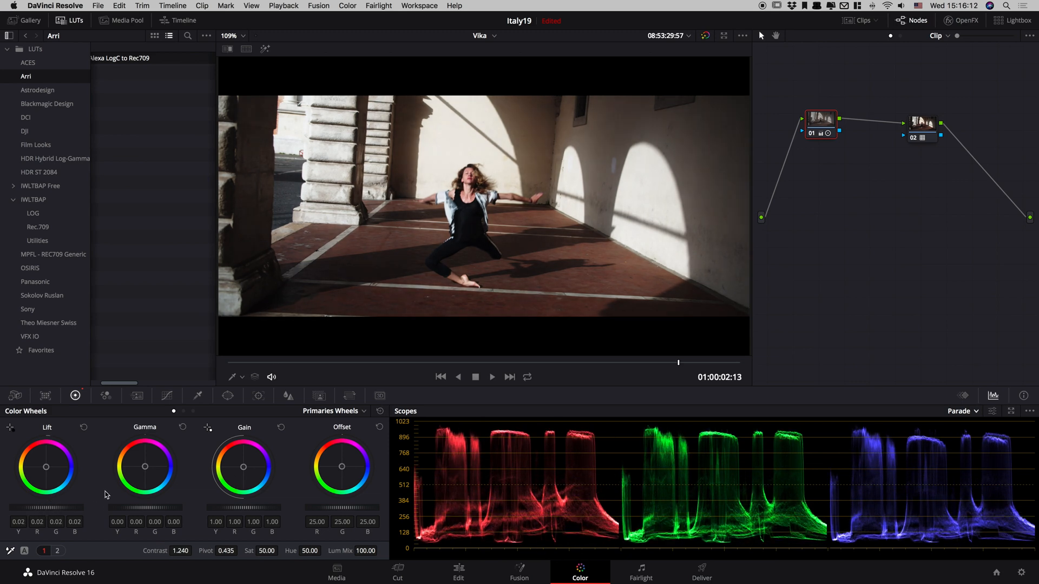
{"action": "left_click", "coordinate": [83, 427]}
Test the Log Shadow level of node 01 at several Low Range values, ending with Shadow at 0.00 and Low Range at 0.749.
{"action": "left_click", "coordinate": [193, 412]}
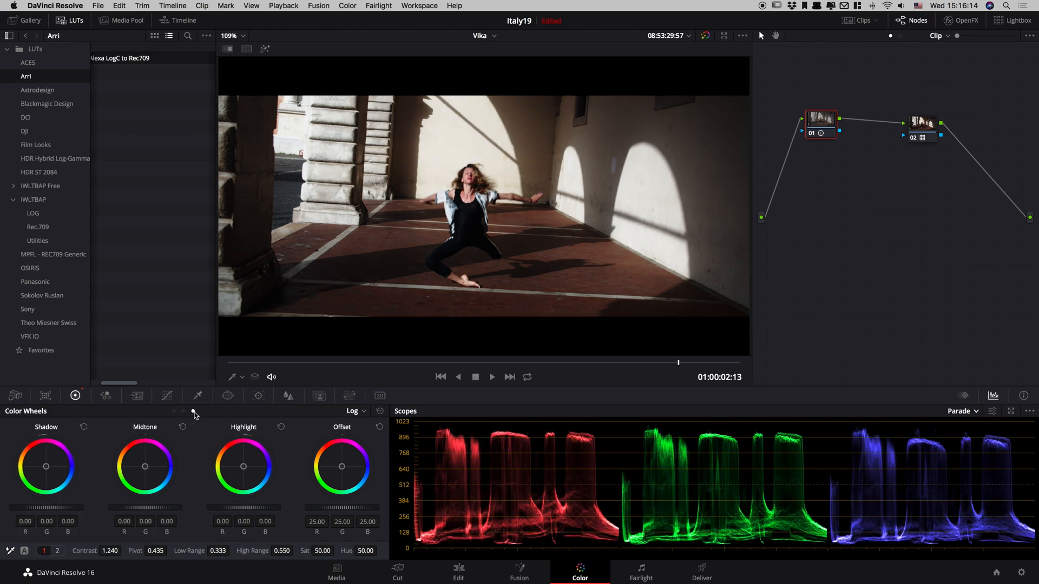
{"action": "left_click_drag", "start_coordinate": [34, 511], "coordinate": [63, 506]}
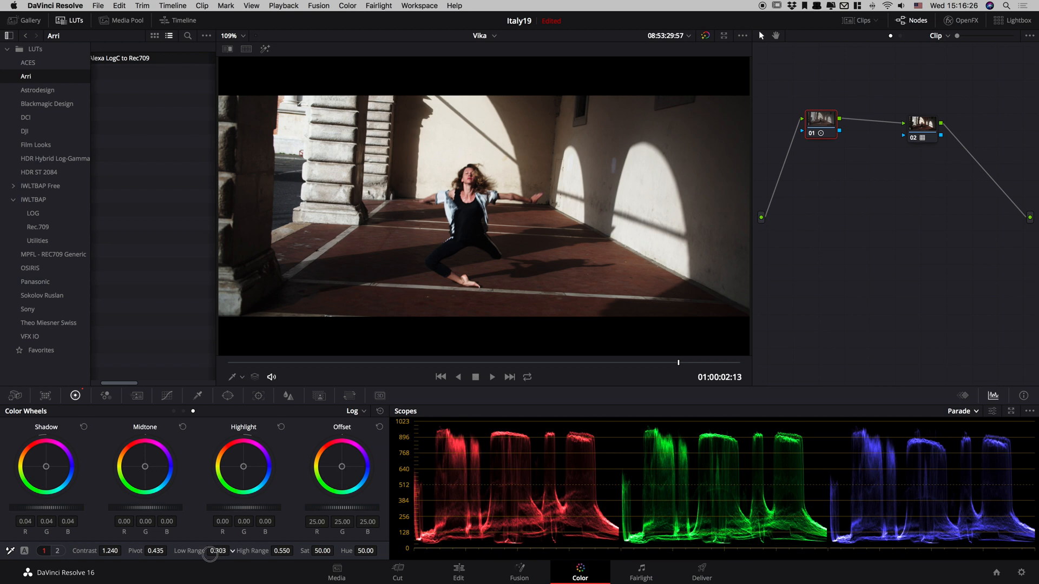
{"action": "left_click_drag", "start_coordinate": [218, 551], "coordinate": [341, 515]}
{"action": "mouse_move", "coordinate": [63, 507]}
{"action": "left_mouse_down"}
{"action": "mouse_move", "coordinate": [102, 503]}
{"action": "mouse_move", "coordinate": [59, 517]}
{"action": "left_mouse_up"}
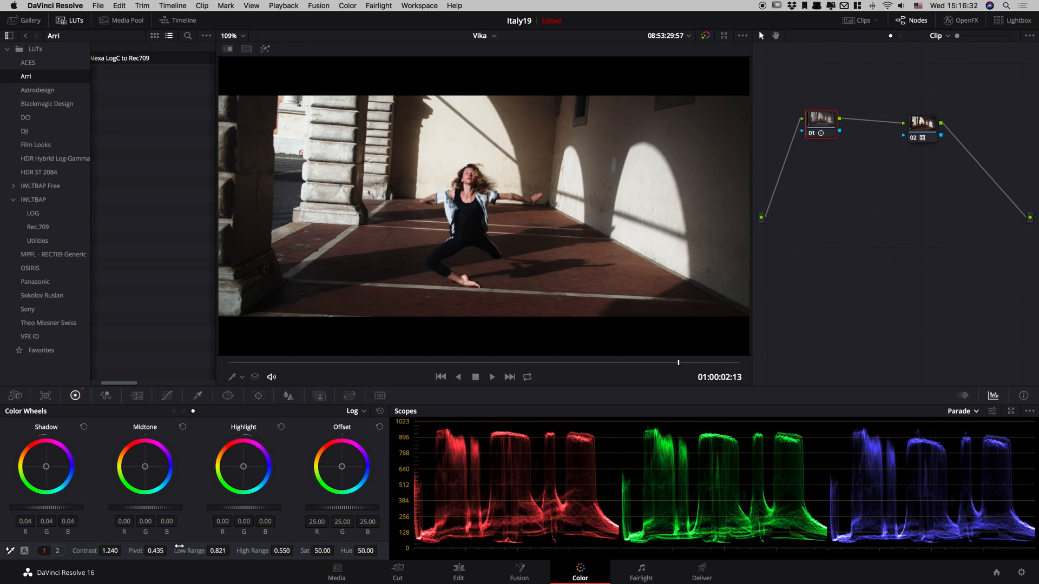
{"action": "left_click_drag", "start_coordinate": [178, 546], "coordinate": [184, 558]}
{"action": "left_click_drag", "start_coordinate": [51, 508], "coordinate": [17, 515]}
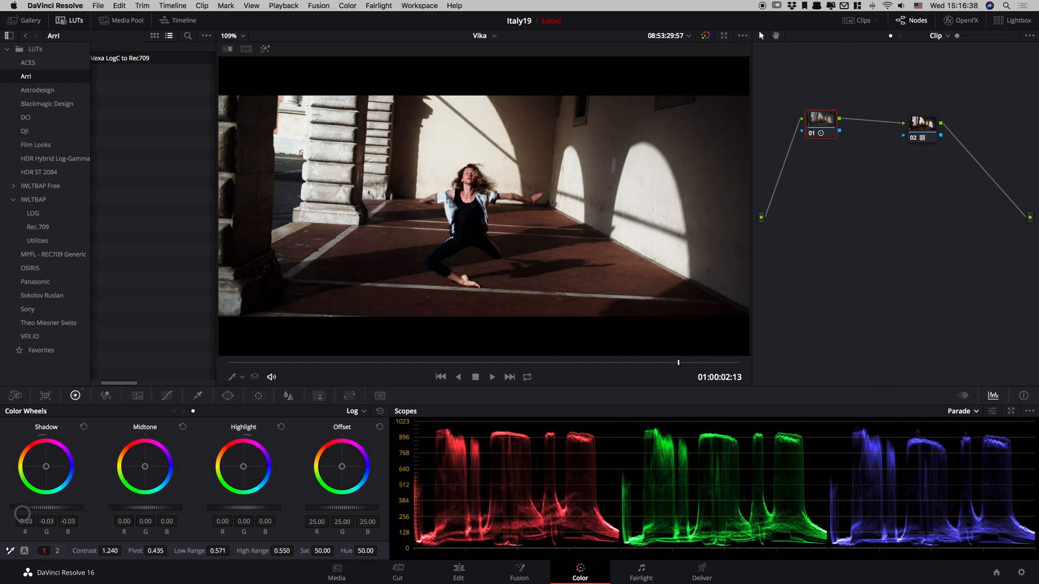
{"action": "left_click_drag", "start_coordinate": [216, 550], "coordinate": [260, 536]}
{"action": "left_click_drag", "start_coordinate": [61, 509], "coordinate": [70, 506]}
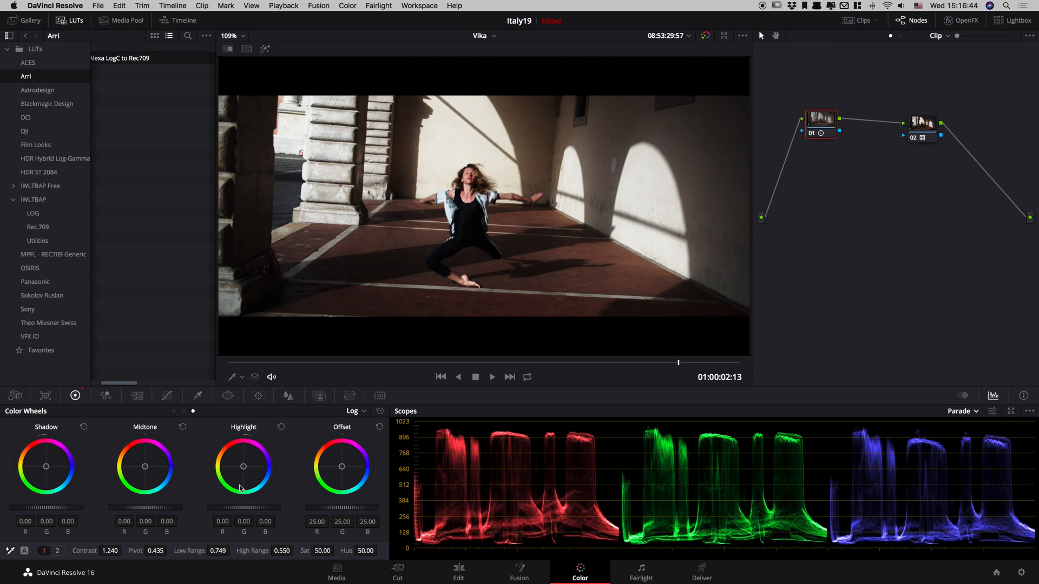
Lower the Log Highlight level of node 01 to -0.26 and toggle the node to check the effect.
{"action": "left_click_drag", "start_coordinate": [243, 503], "coordinate": [137, 534]}
{"action": "key", "text": "super+d"}
Compare the image with node 01 off and on in the enlarged viewer, and return to the normal layout.
{"action": "key", "text": "super+d"}
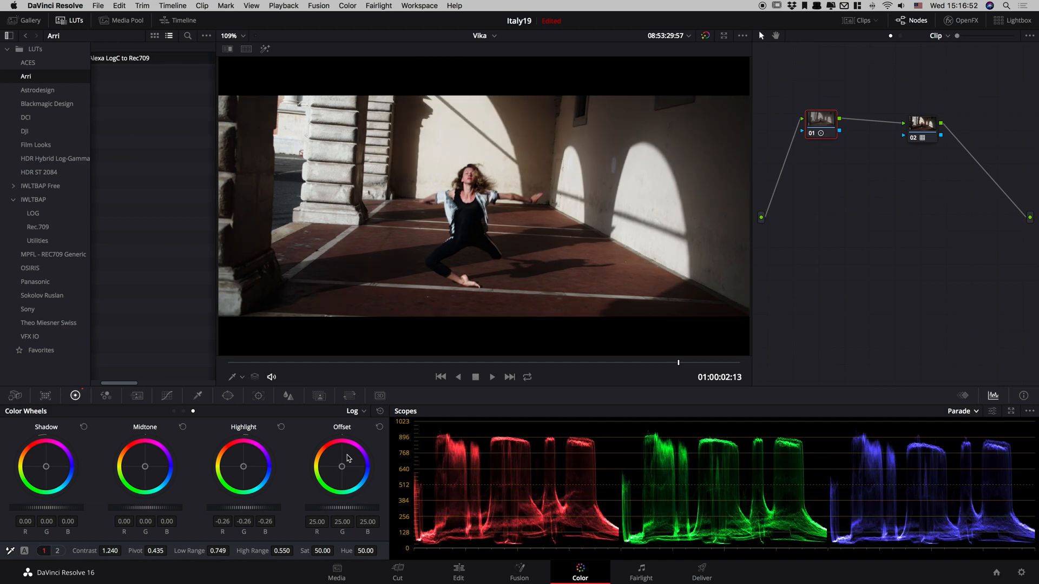
{"action": "key", "text": "alt+f"}
{"action": "key", "text": "super+d"}
{"action": "key", "text": "super+d"}
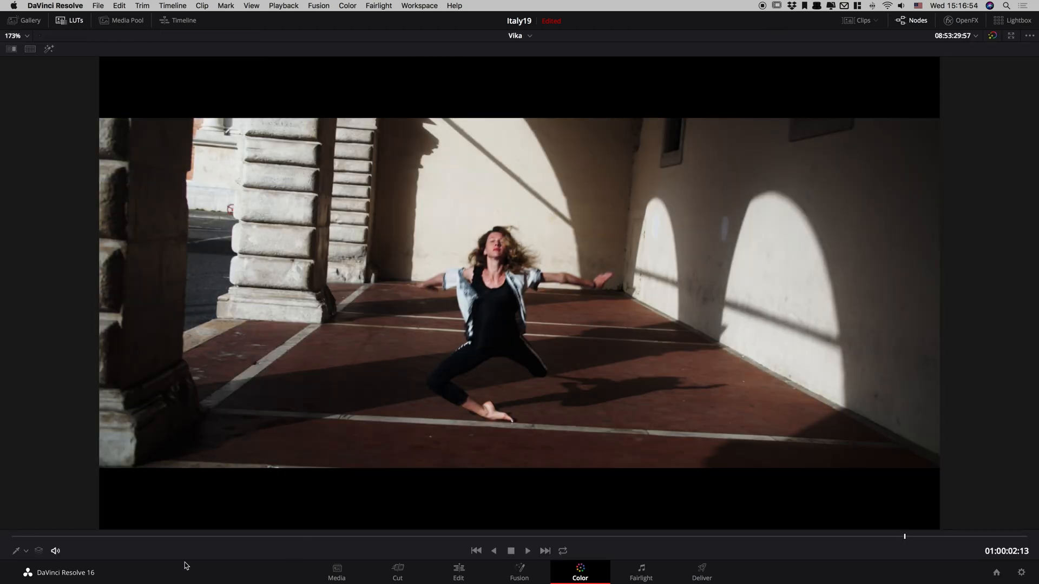
{"action": "key", "text": "super+d"}
{"action": "key", "text": "super+d"}
{"action": "key", "text": "alt+f"}
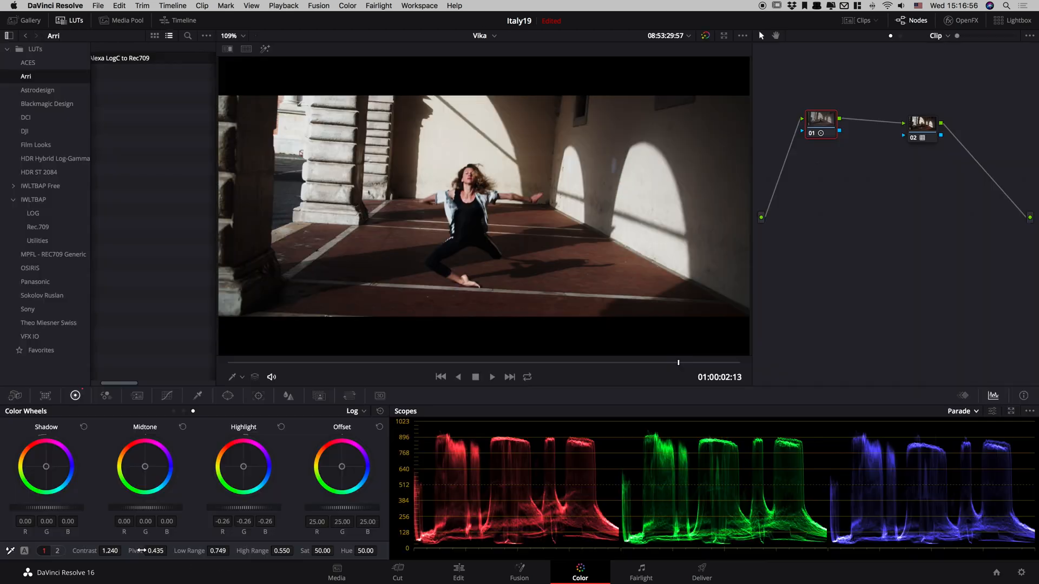
Space out the two nodes, label node 01 "Basic" and add a serial node after it.
{"action": "left_click_drag", "start_coordinate": [928, 120], "coordinate": [947, 114]}
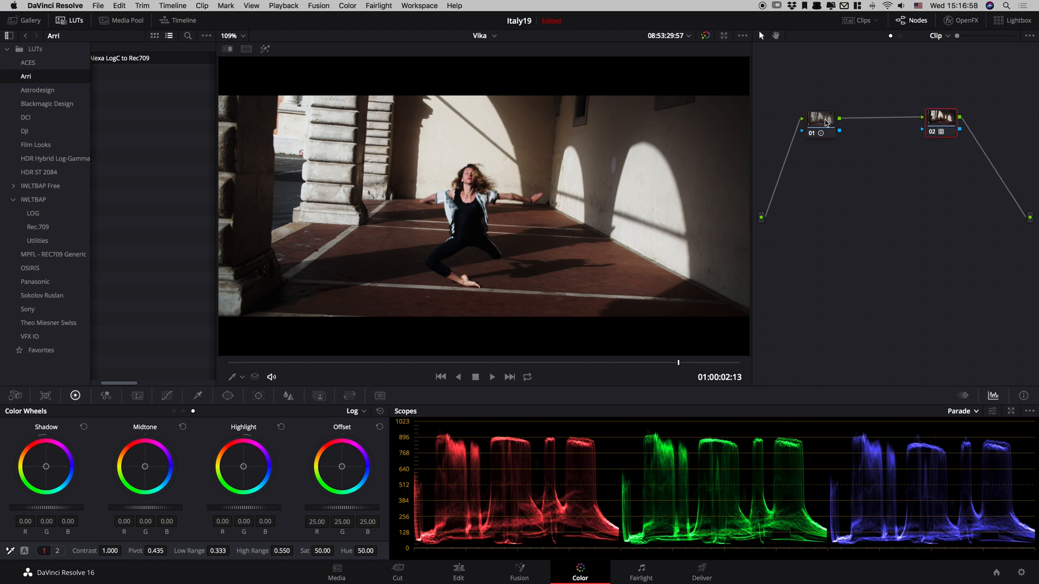
{"action": "left_click_drag", "start_coordinate": [824, 119], "coordinate": [819, 116]}
{"action": "right_click", "coordinate": [812, 119]}
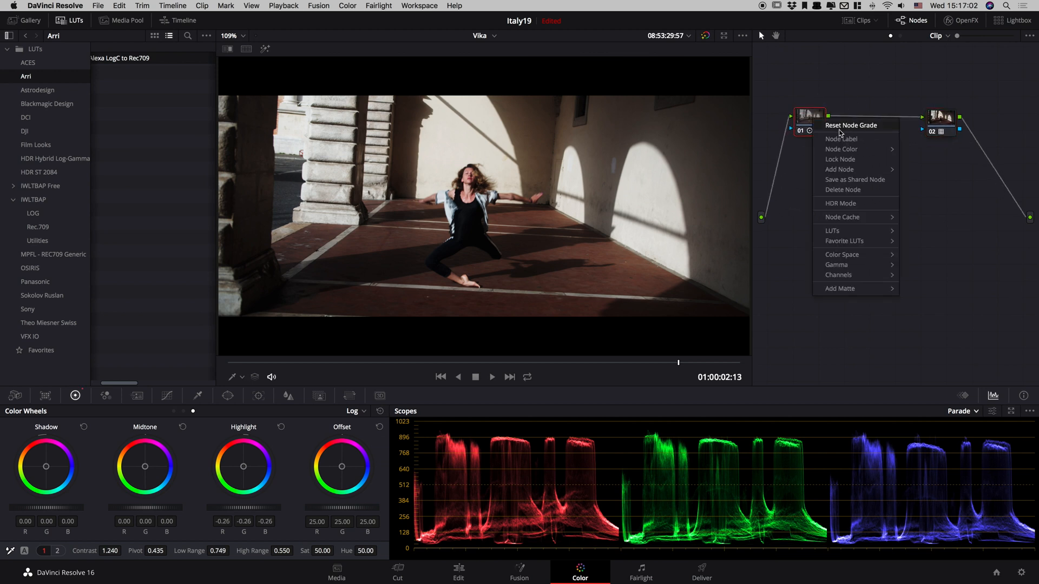
{"action": "left_click", "coordinate": [830, 141]}
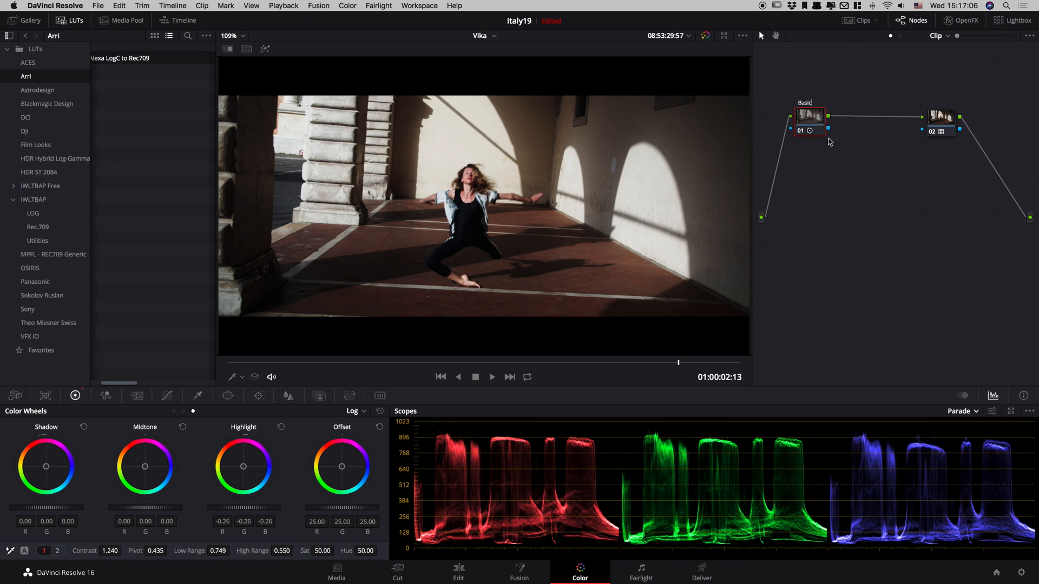
{"action": "key", "text": "alt+s"}
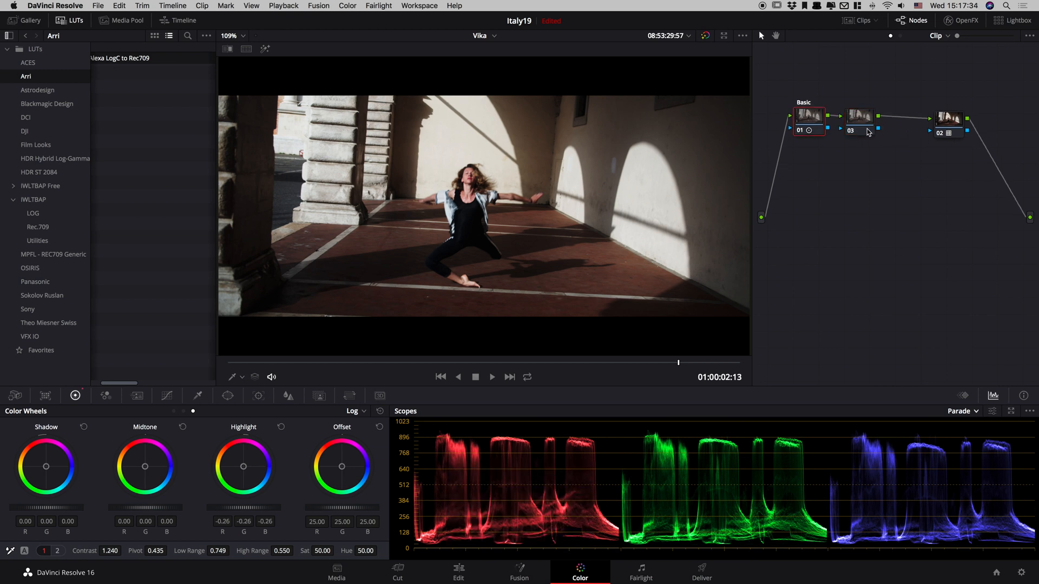
Tint the Log Shadow wheel of node 03 toward blue at R -0.10, G 0.02, B 0.09 and toggle the node to compare.
{"action": "left_click", "coordinate": [854, 129]}
{"action": "mouse_move", "coordinate": [47, 470]}
{"action": "left_mouse_down"}
{"action": "mouse_move", "coordinate": [71, 493]}
{"action": "mouse_move", "coordinate": [47, 469]}
{"action": "left_mouse_up"}
{"action": "key", "text": "super+d"}
{"action": "key", "text": "super+d"}
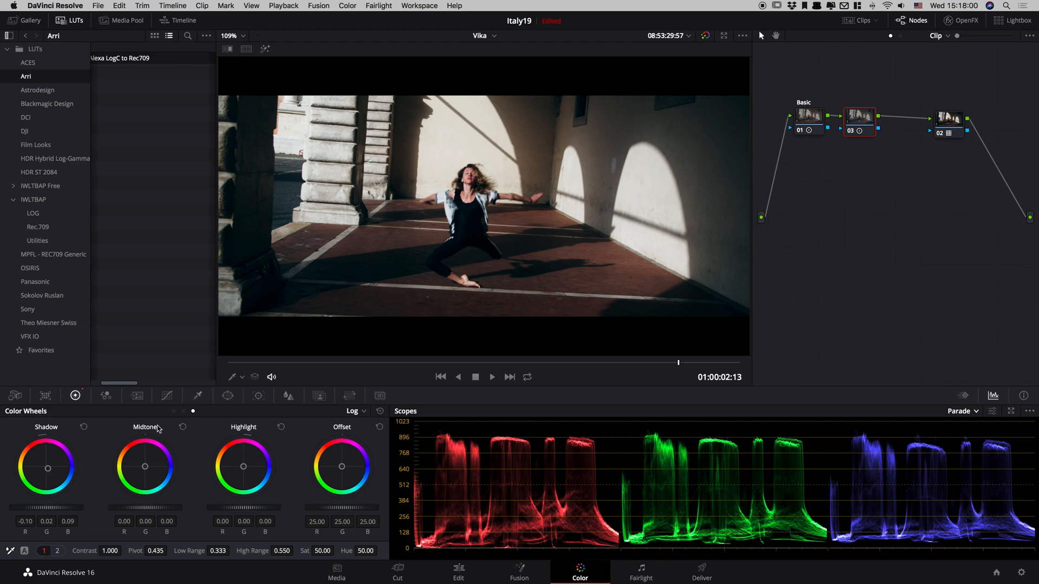
Move node 02 closer to node 03, add a serial node after it, and place the new node 04 beside the output.
{"action": "left_click_drag", "start_coordinate": [950, 136], "coordinate": [932, 124]}
{"action": "key", "text": "alt+s"}
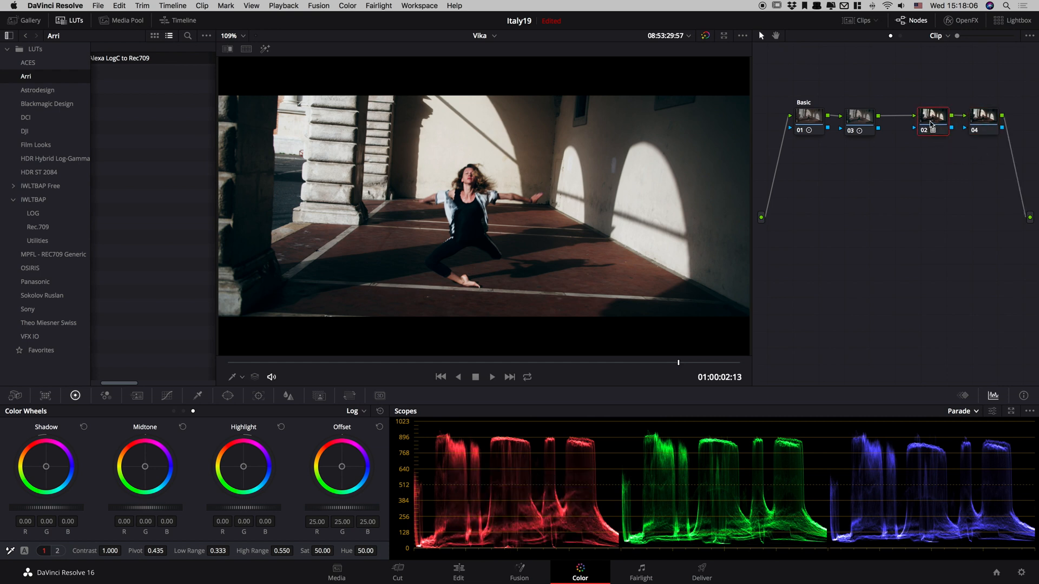
{"action": "left_click_drag", "start_coordinate": [991, 120], "coordinate": [1001, 234]}
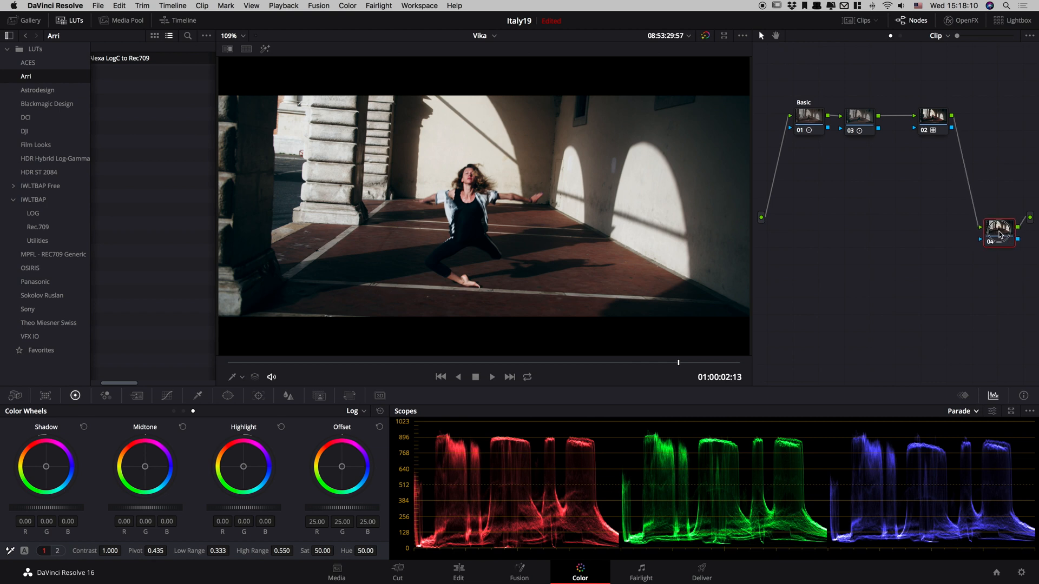
Add a circular window to node 04 around the dancer and stretch it into a frame-wide ellipse with Size 56.81, Aspect 75.68 and Soft 1 of 7.50.
{"action": "left_click", "coordinate": [228, 395]}
{"action": "left_click", "coordinate": [22, 477]}
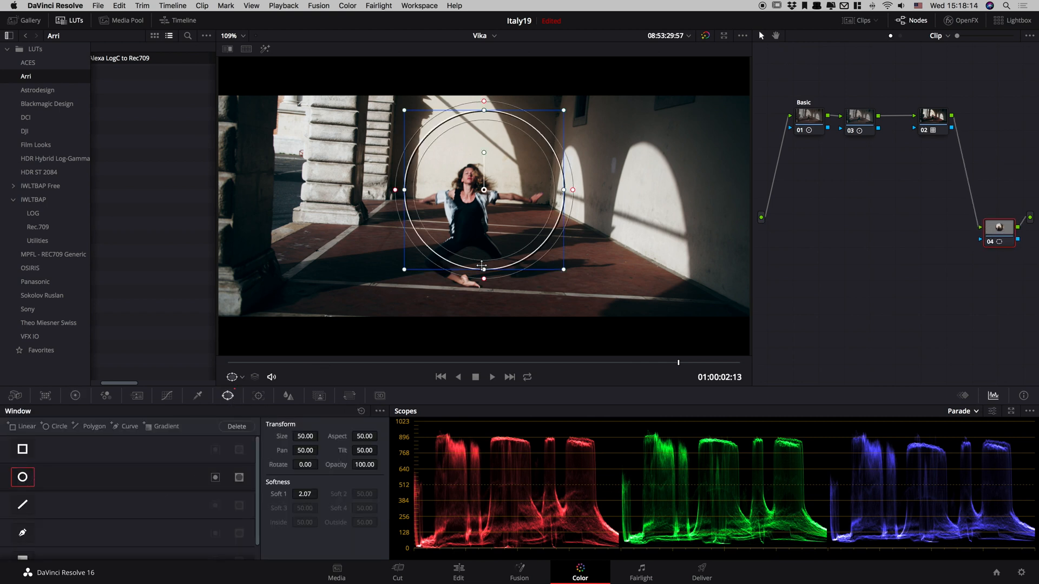
{"action": "left_click_drag", "start_coordinate": [485, 238], "coordinate": [469, 322]}
{"action": "left_click_drag", "start_coordinate": [560, 199], "coordinate": [723, 199]}
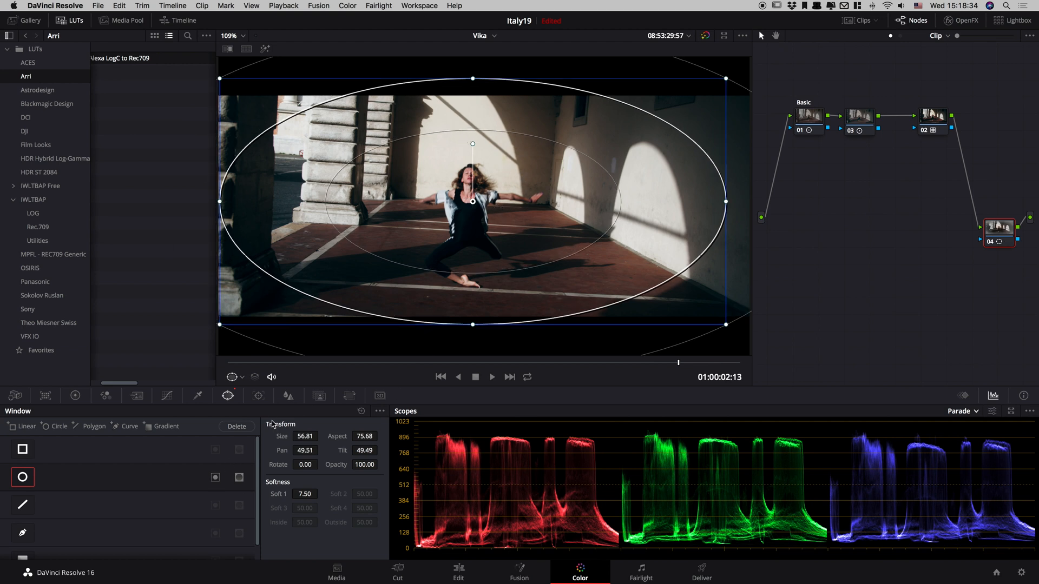
Invert the elliptical window of node 04, stretch it vertically to Size 58.72 and Aspect 73.28, and check its matte with the highlight view.
{"action": "left_click", "coordinate": [215, 478]}
{"action": "key", "text": "shift+h"}
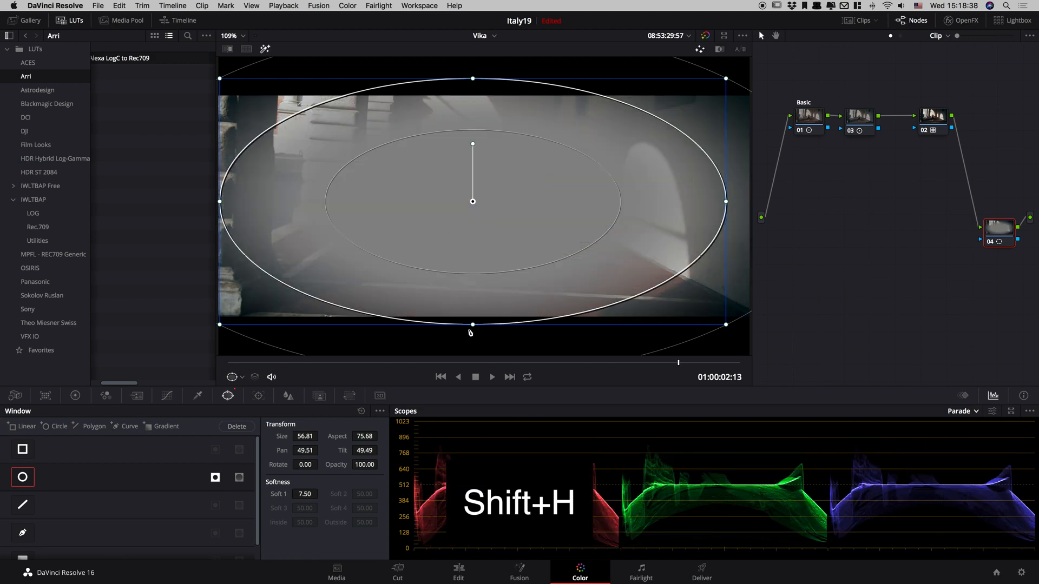
{"action": "left_click_drag", "start_coordinate": [473, 324], "coordinate": [472, 337]}
{"action": "left_click", "coordinate": [264, 48]}
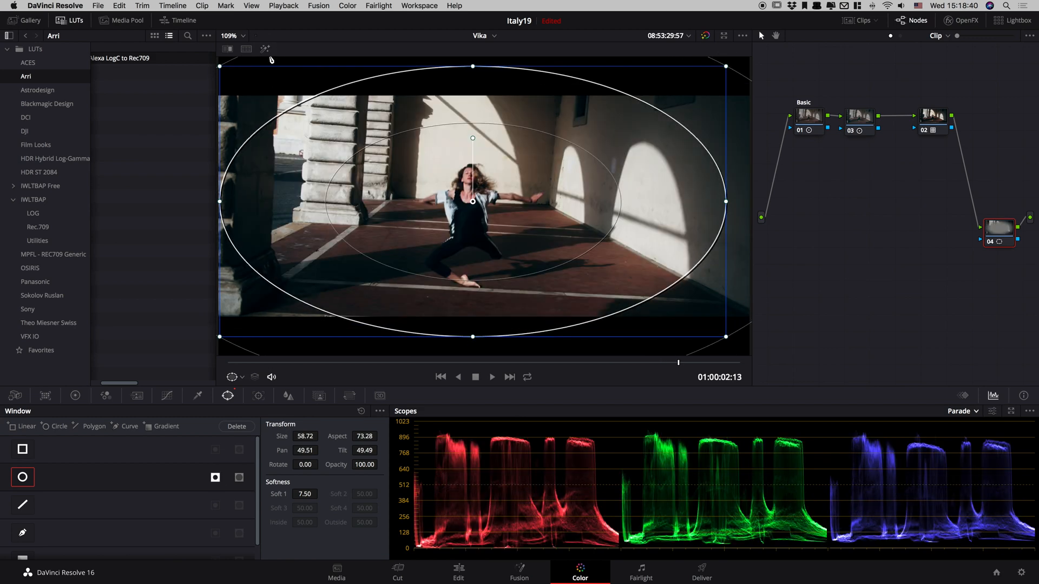
{"action": "left_click", "coordinate": [265, 49]}
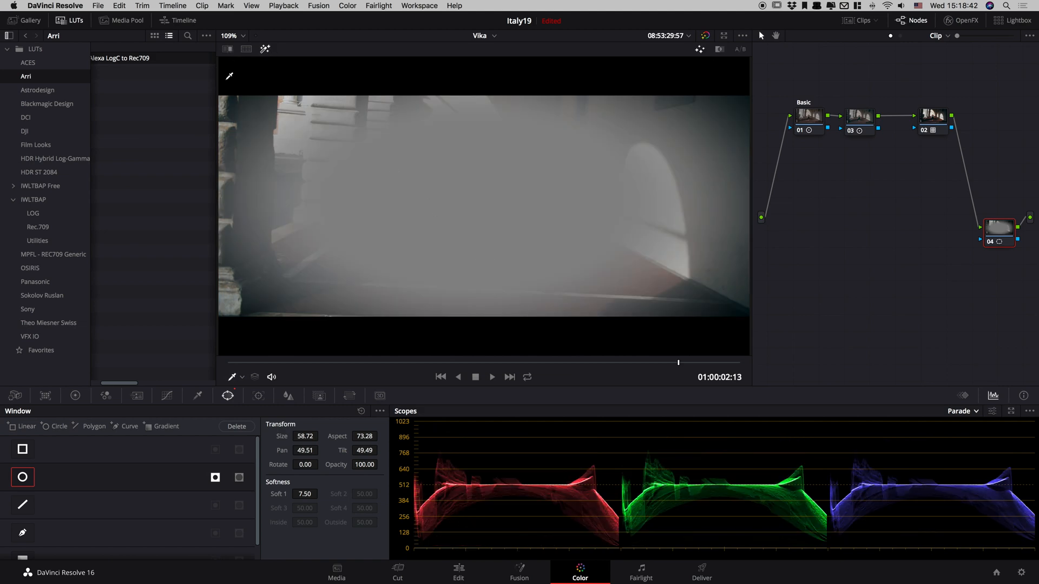
{"action": "left_click", "coordinate": [232, 377]}
{"action": "key", "text": "shift+h"}
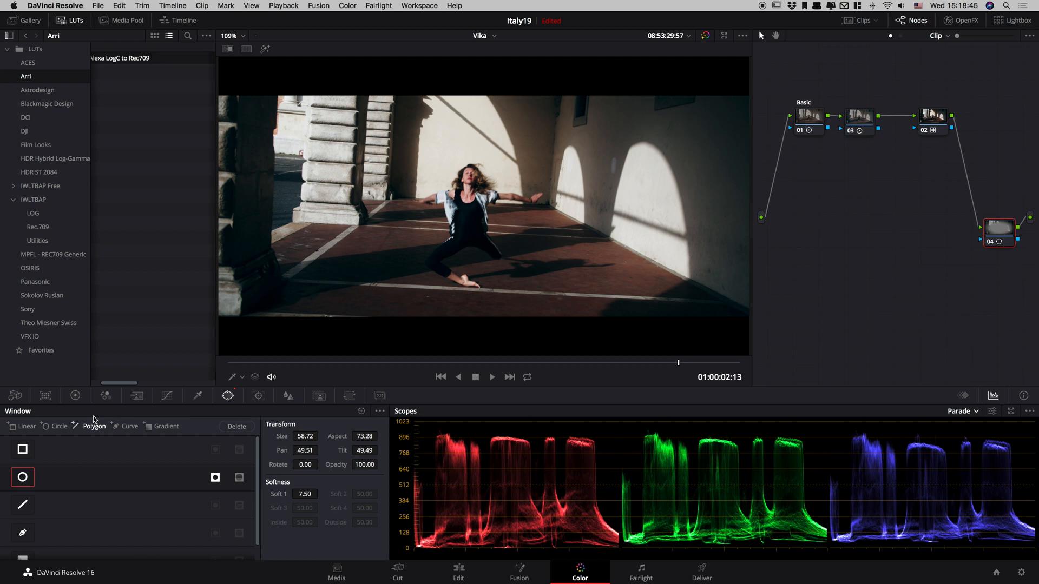
{"action": "left_click", "coordinate": [75, 396]}
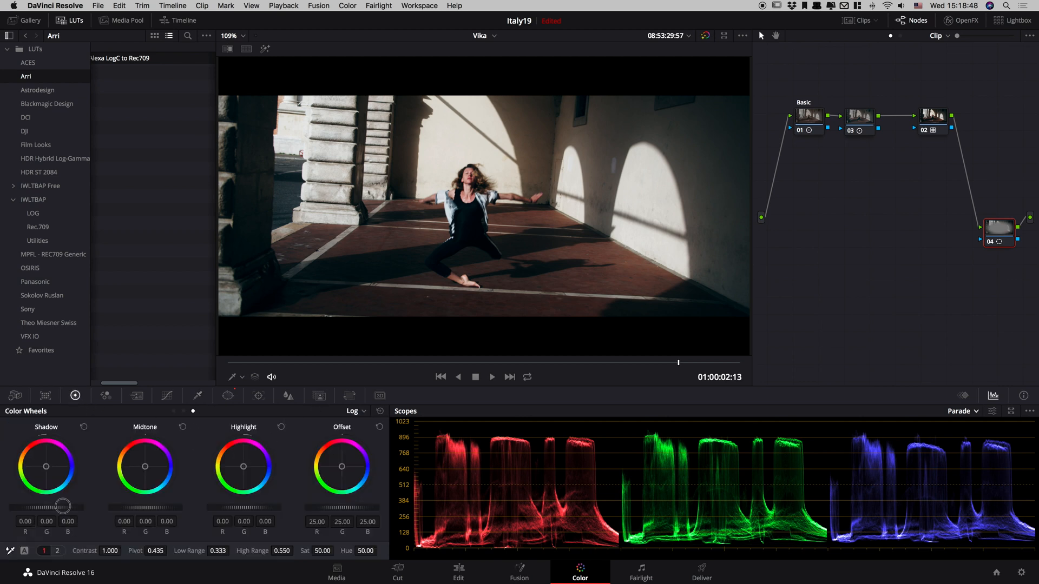
{"action": "left_click_drag", "start_coordinate": [64, 506], "coordinate": [72, 501]}
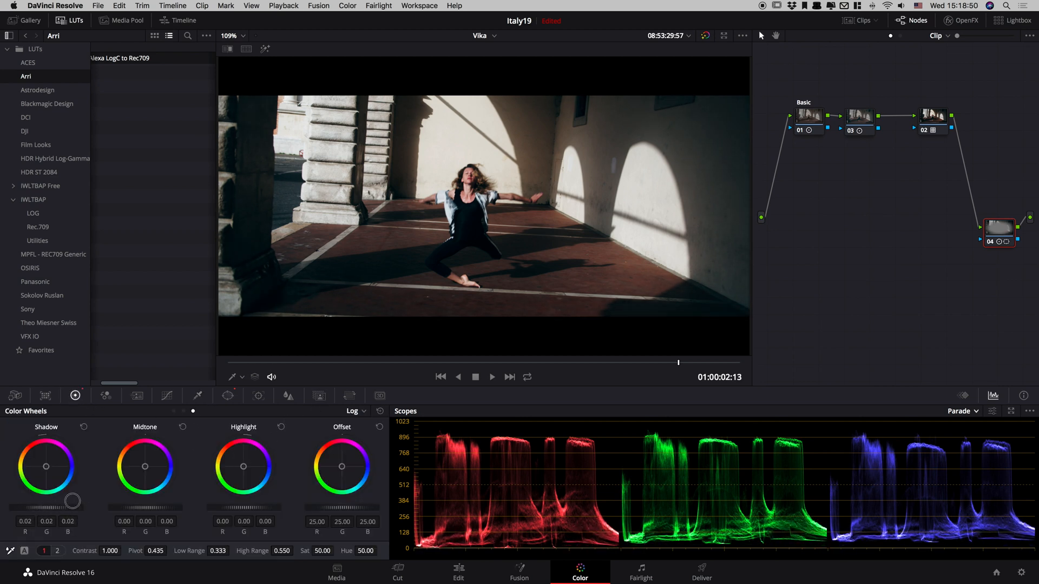
{"action": "mouse_move", "coordinate": [251, 509]}
{"action": "left_mouse_down"}
{"action": "mouse_move", "coordinate": [195, 520]}
{"action": "mouse_move", "coordinate": [268, 512]}
{"action": "left_mouse_up"}
{"action": "mouse_move", "coordinate": [160, 516]}
{"action": "left_mouse_down"}
{"action": "mouse_move", "coordinate": [142, 508]}
{"action": "mouse_move", "coordinate": [151, 512]}
{"action": "left_mouse_up"}
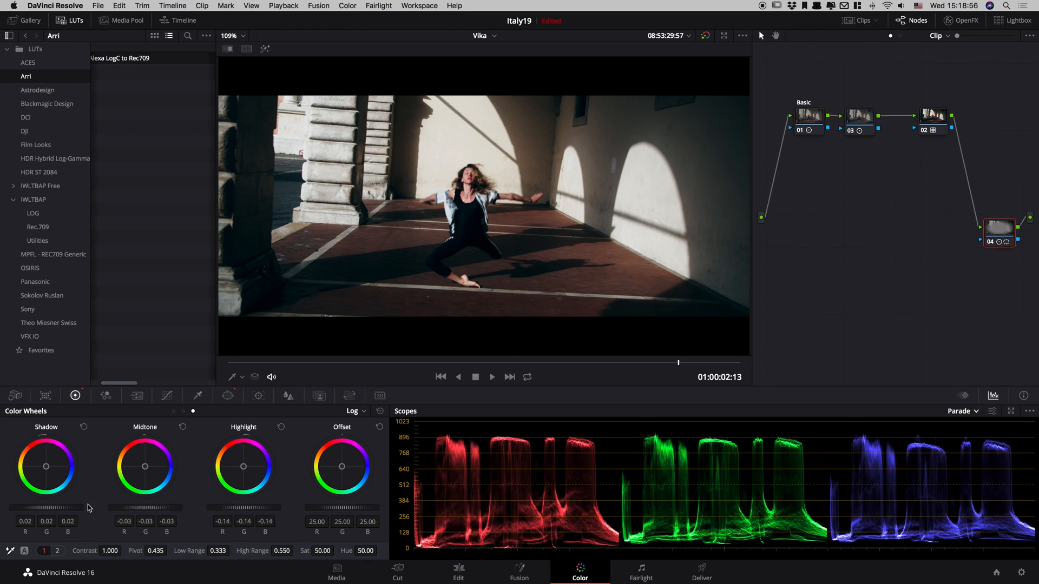
{"action": "left_click", "coordinate": [380, 411]}
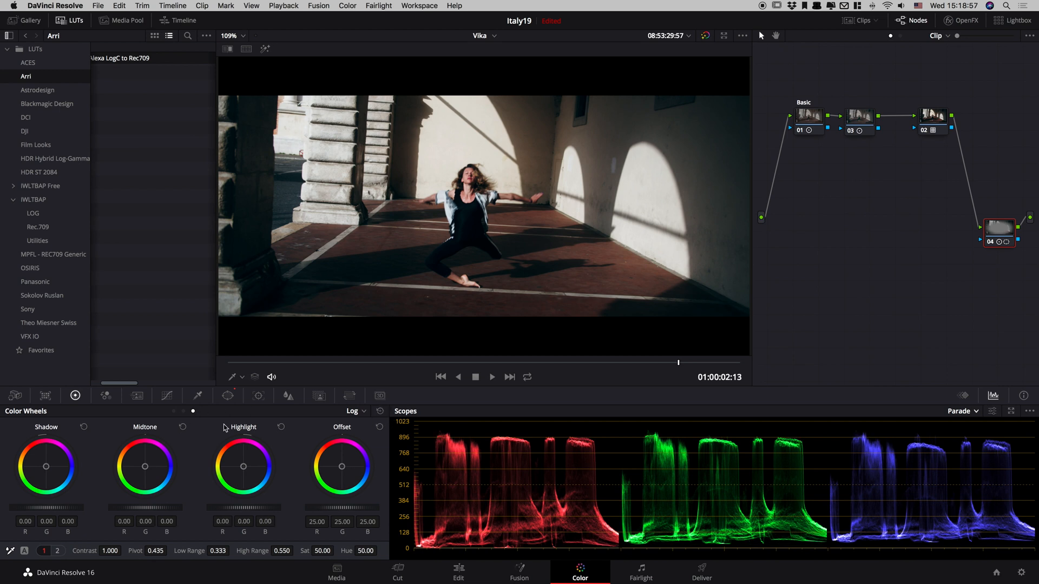
Darken the vignette in node 04 with the Primaries Wheels: Lift -0.02, Gamma -0.02 and Gain 0.96.
{"action": "left_click", "coordinate": [173, 412]}
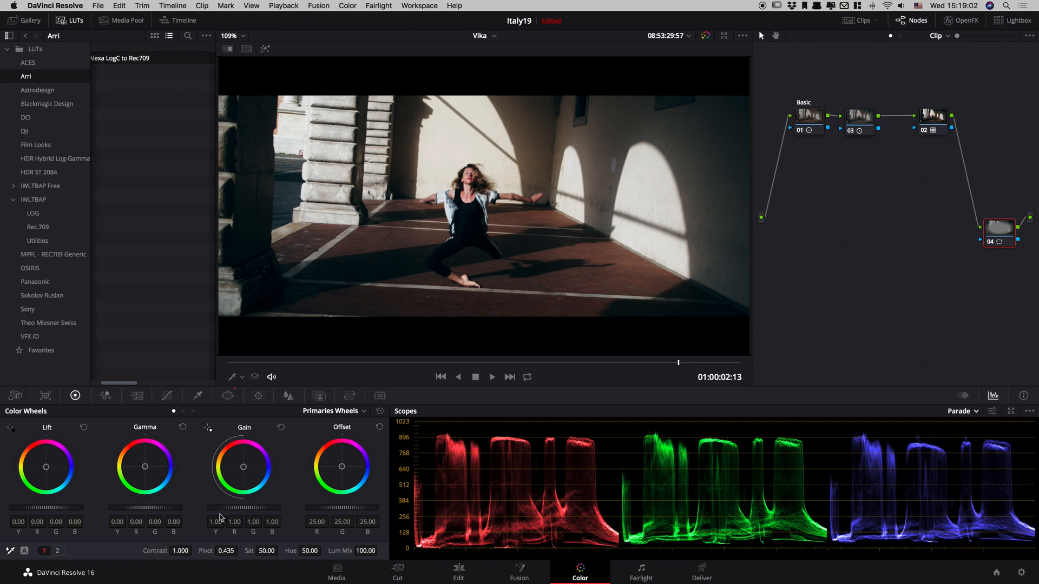
{"action": "left_click_drag", "start_coordinate": [72, 508], "coordinate": [46, 508]}
{"action": "left_click_drag", "start_coordinate": [144, 507], "coordinate": [114, 508]}
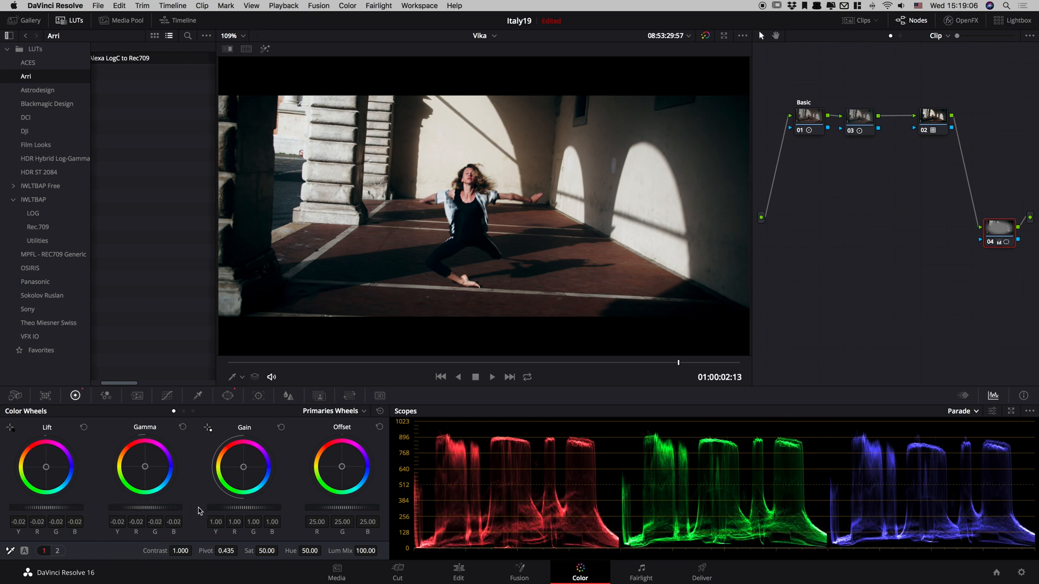
{"action": "mouse_move", "coordinate": [226, 505]}
{"action": "left_mouse_down"}
{"action": "mouse_move", "coordinate": [206, 510]}
{"action": "mouse_move", "coordinate": [231, 513]}
{"action": "left_mouse_up"}
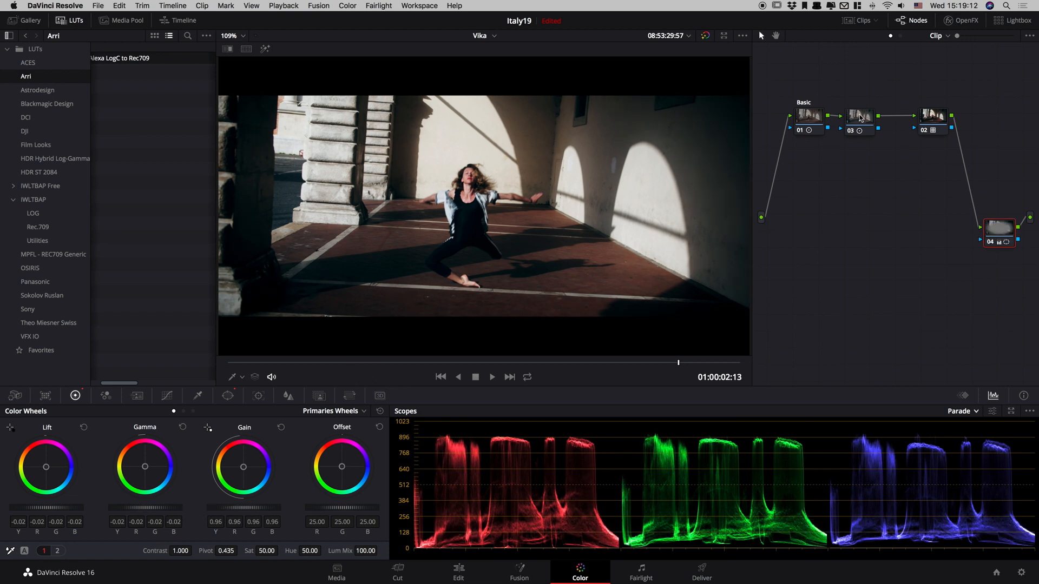
Set the Midtone Detail of node 03 to 65.50, checking the effect in the enlarged viewer.
{"action": "left_click_drag", "start_coordinate": [860, 118], "coordinate": [861, 110]}
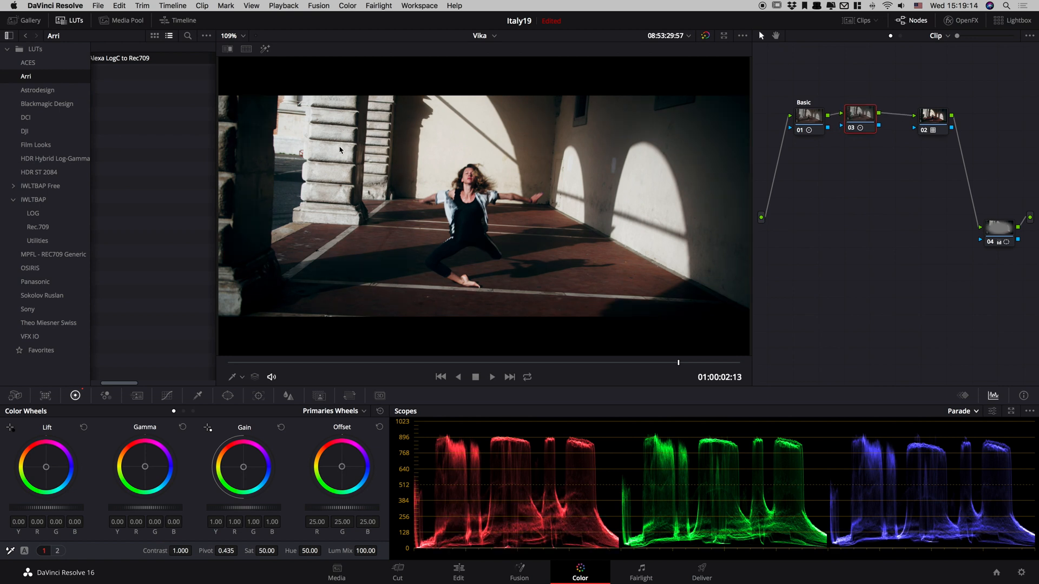
{"action": "left_click", "coordinate": [193, 411]}
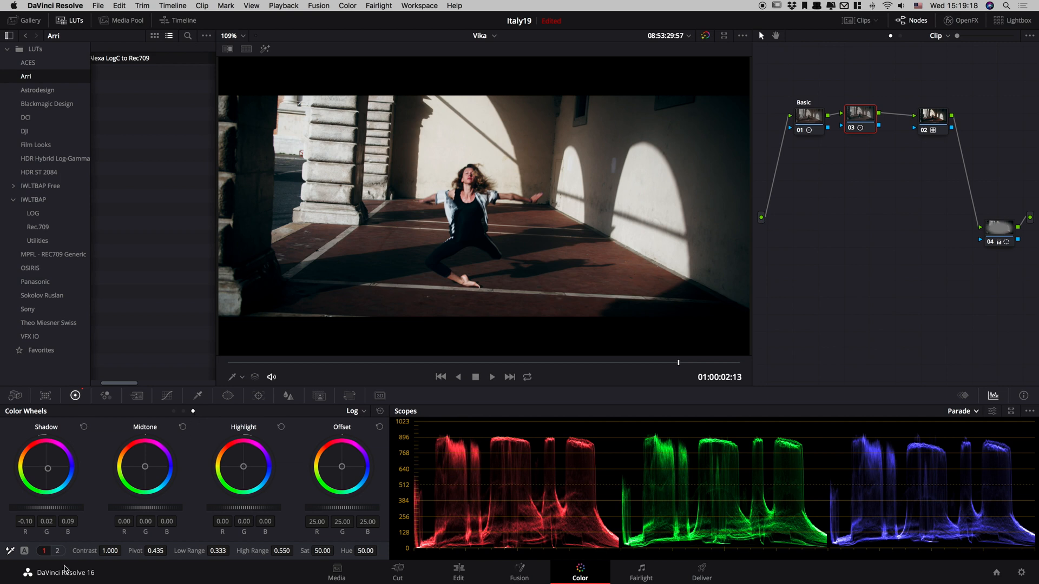
{"action": "left_click", "coordinate": [57, 550]}
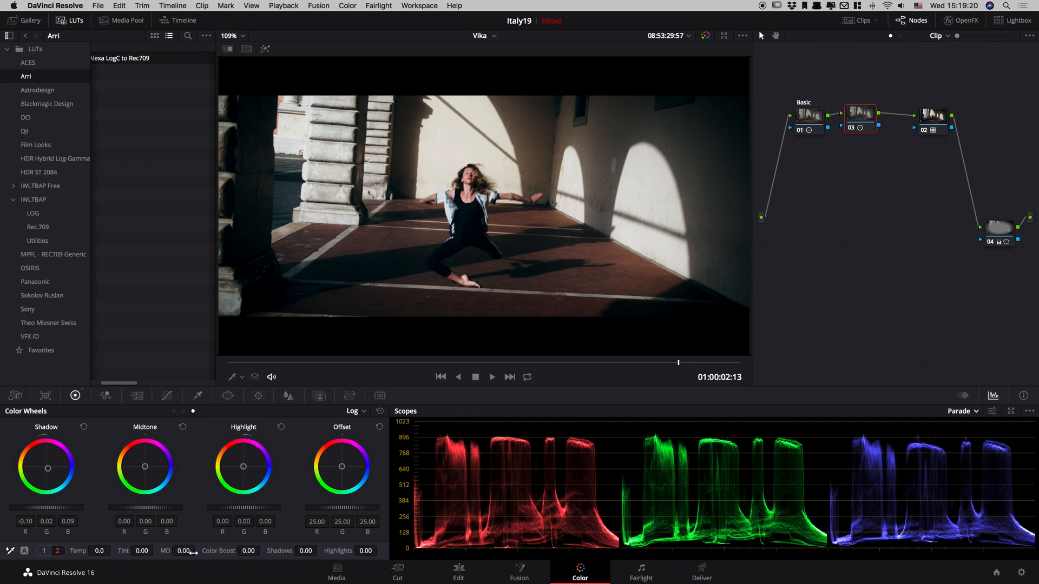
{"action": "left_click_drag", "start_coordinate": [182, 551], "coordinate": [529, 287]}
{"action": "double_click", "coordinate": [184, 551]}
{"action": "left_click_drag", "start_coordinate": [184, 550], "coordinate": [239, 523]}
{"action": "key", "text": "alt+f"}
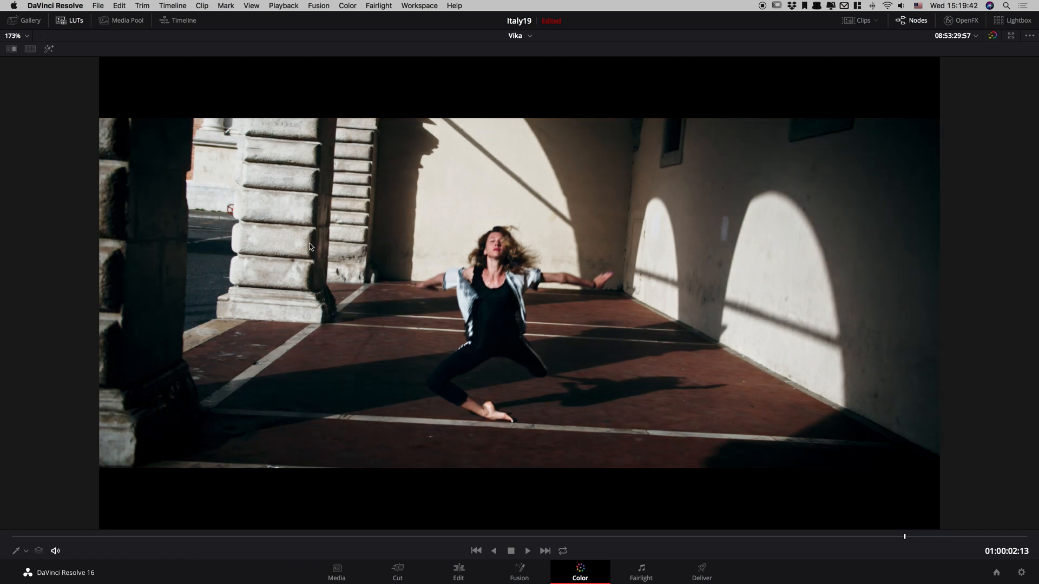
{"action": "key", "text": "alt+f"}
{"action": "left_click_drag", "start_coordinate": [183, 551], "coordinate": [183, 552]}
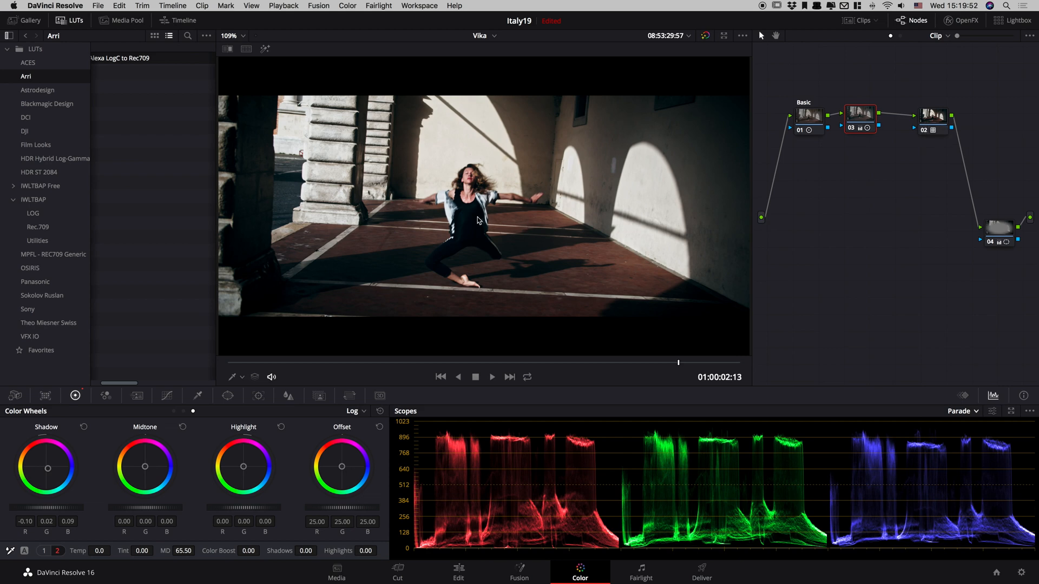
Examine the sharpened dancer up close and the full frame in the enlarged viewer, and return to the normal layout.
{"action": "scroll", "coordinate": [477, 219], "scroll_direction": "down", "scroll_amount": 1}
{"action": "scroll", "coordinate": [477, 219], "scroll_direction": "up", "scroll_amount": 5}
{"action": "scroll", "coordinate": [473, 205], "scroll_direction": "down", "scroll_amount": 4}
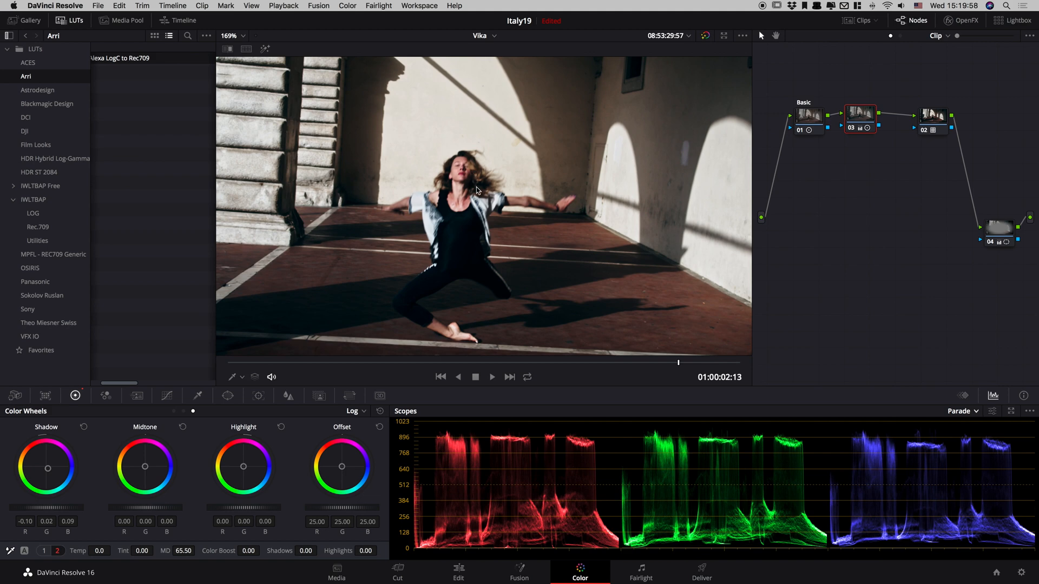
{"action": "key", "text": "alt+f"}
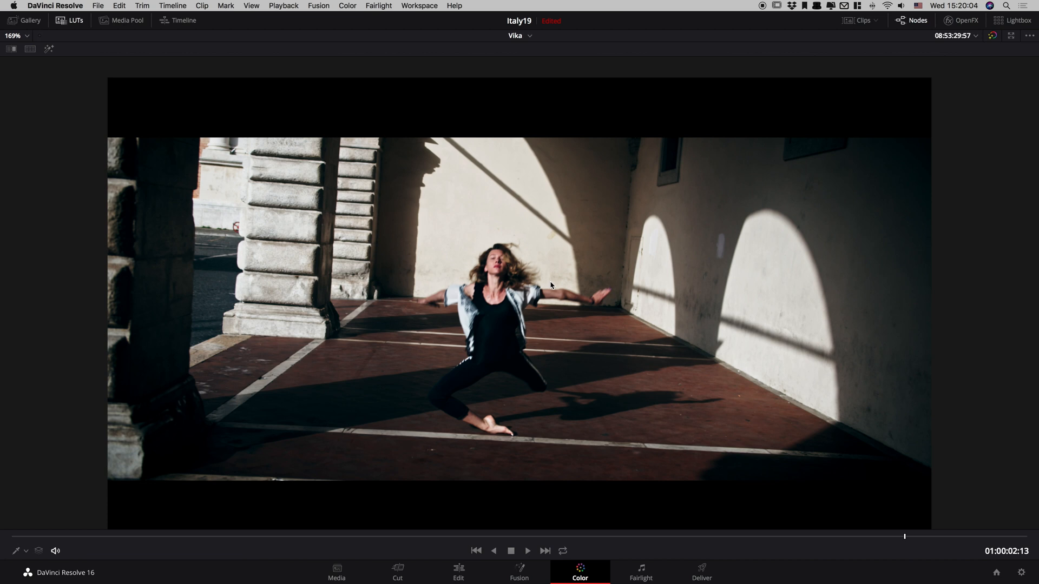
{"action": "scroll", "coordinate": [551, 285], "scroll_direction": "up", "scroll_amount": 1}
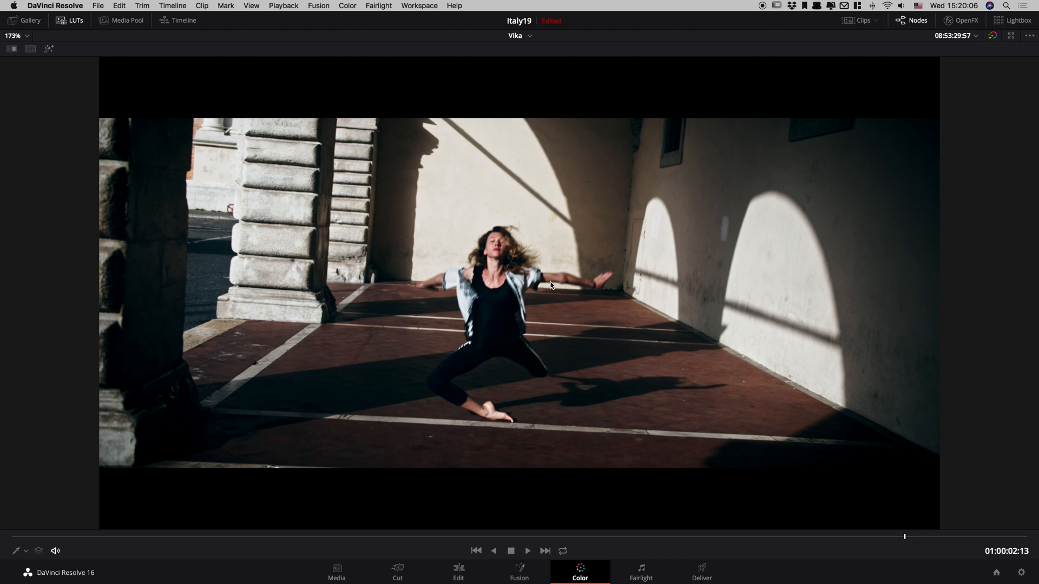
{"action": "key", "text": "alt+f"}
Add a serial node after node 02, place it in a second row, and compare the image with all grades bypassed.
{"action": "left_click_drag", "start_coordinate": [926, 120], "coordinate": [819, 165]}
{"action": "key", "text": "alt+s"}
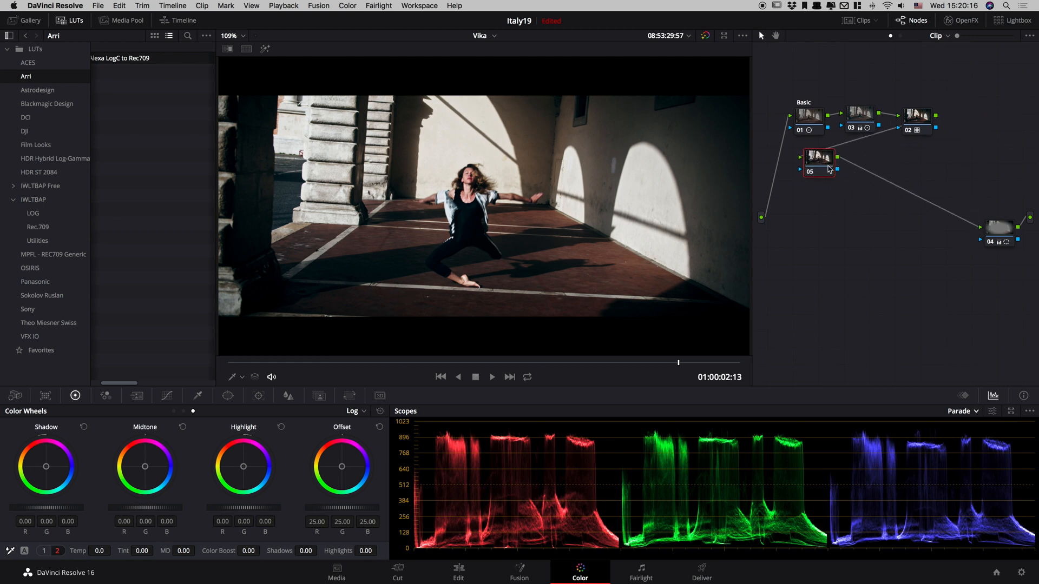
{"action": "key", "text": "shift+d"}
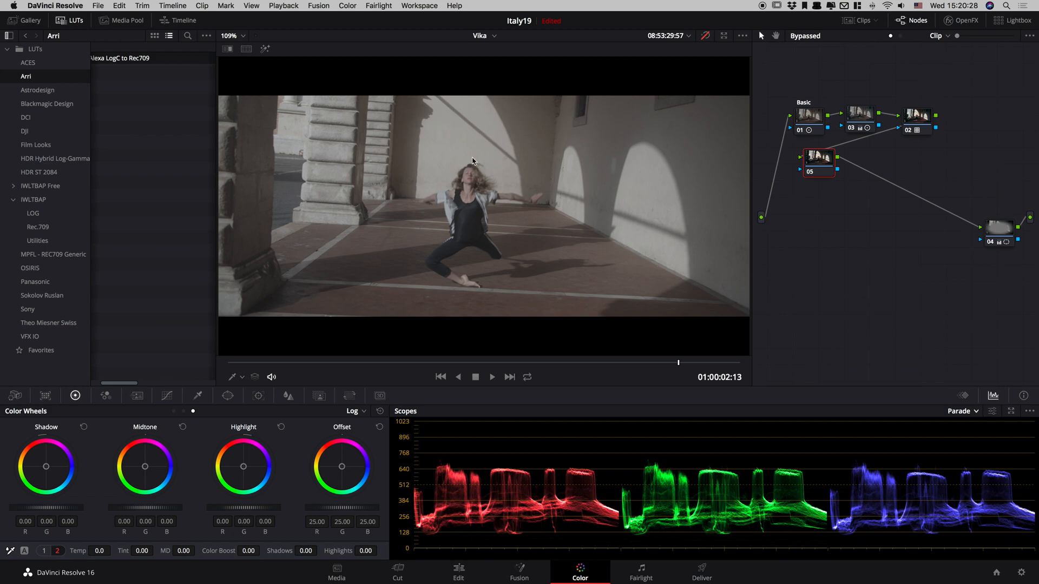
{"action": "left_click", "coordinate": [198, 395]}
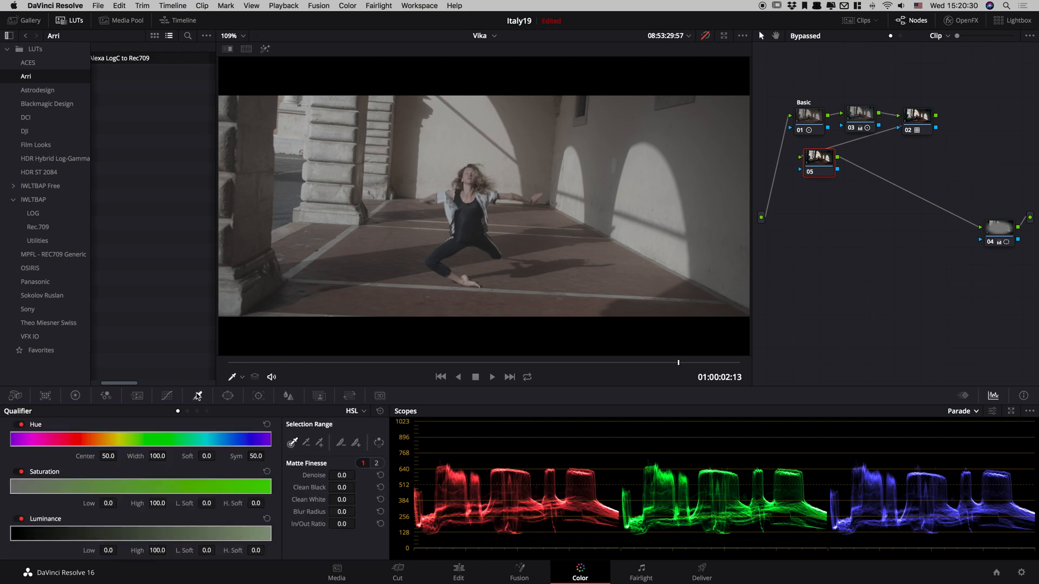
{"action": "left_click", "coordinate": [15, 396]}
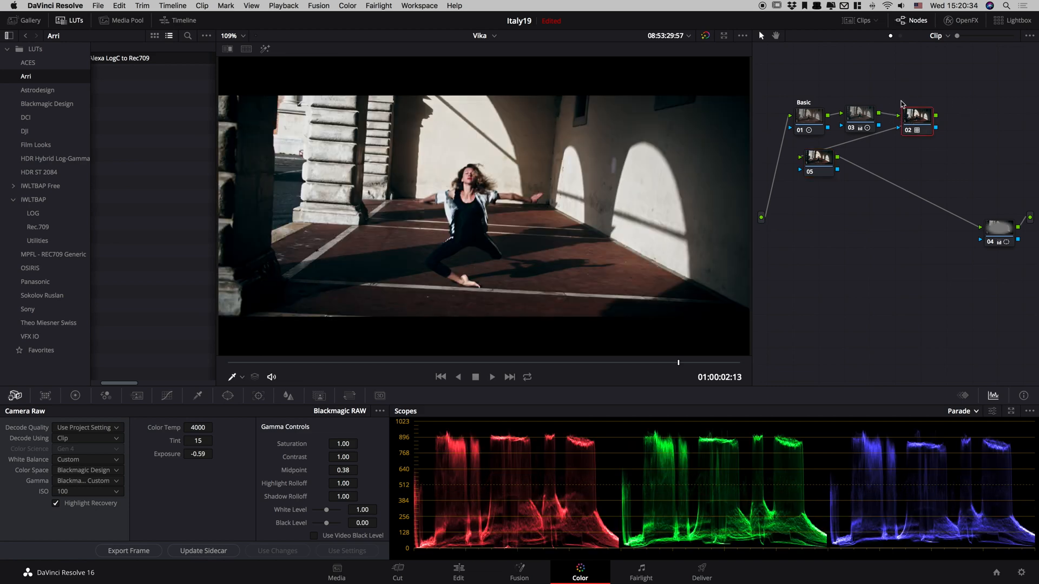
Move node 05 slightly lower so that it lines up under node 01, and keep it selected.
{"action": "left_click_drag", "start_coordinate": [818, 163], "coordinate": [815, 175]}
{"action": "left_click", "coordinate": [924, 117]}
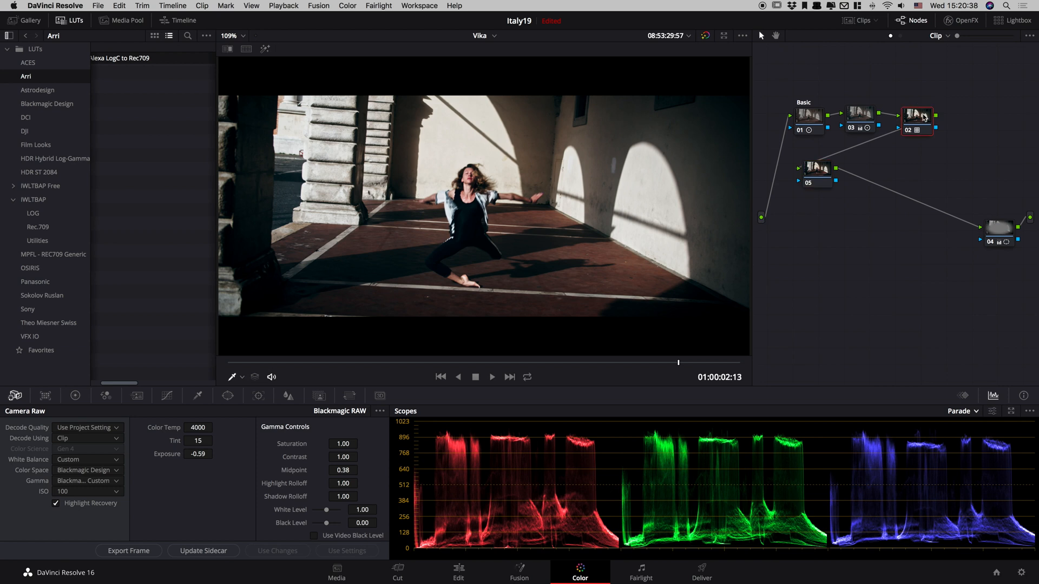
{"action": "left_click", "coordinate": [818, 171]}
{"action": "left_click_drag", "start_coordinate": [817, 172], "coordinate": [814, 171]}
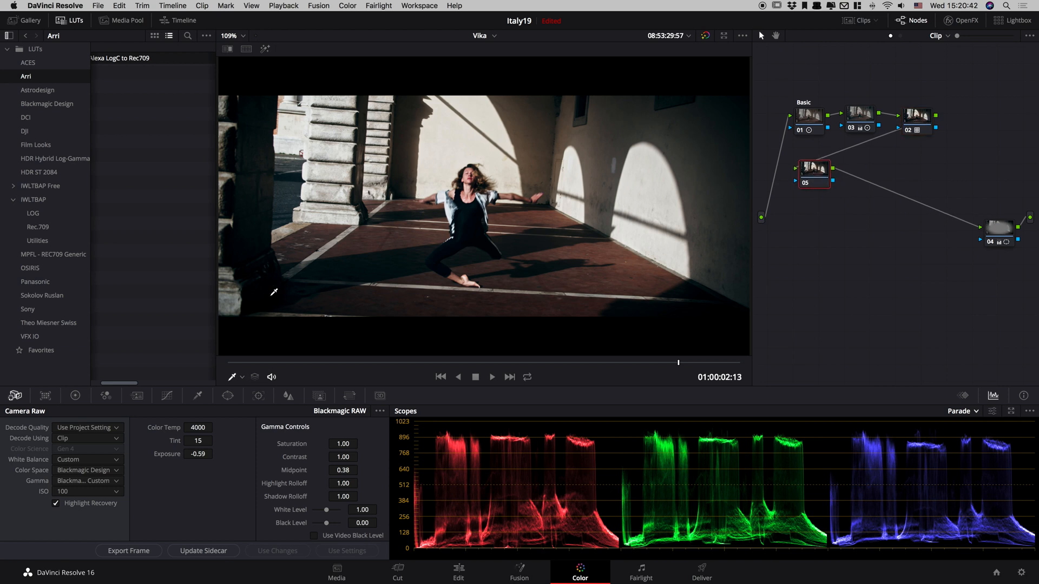
Key the dancer's skin in node 05 with the HSL Qualifier by sampling her neck and face, checking the selection with the highlight view.
{"action": "left_click", "coordinate": [198, 396]}
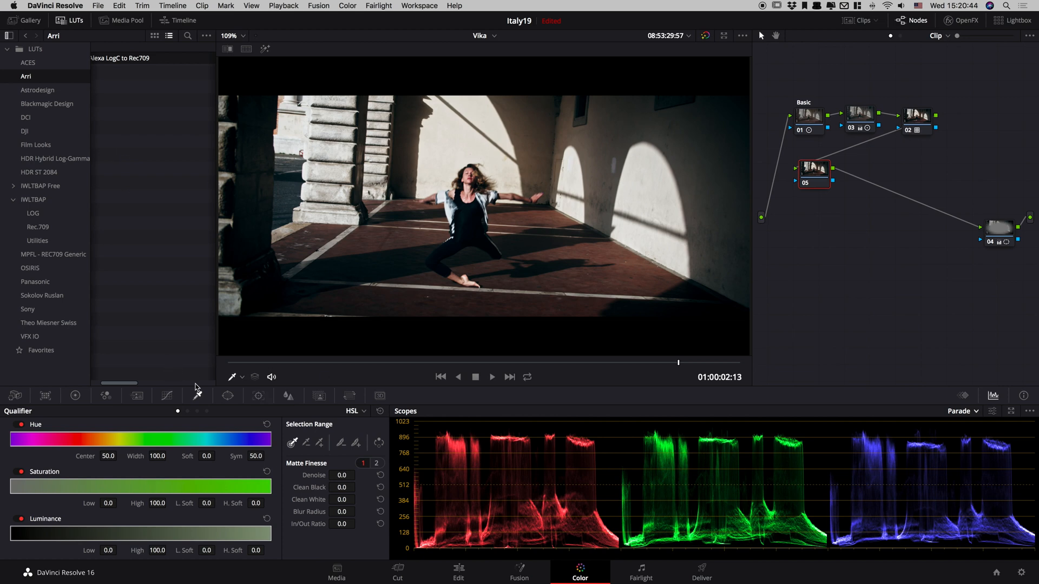
{"action": "scroll", "coordinate": [468, 184], "scroll_direction": "up", "scroll_amount": 5}
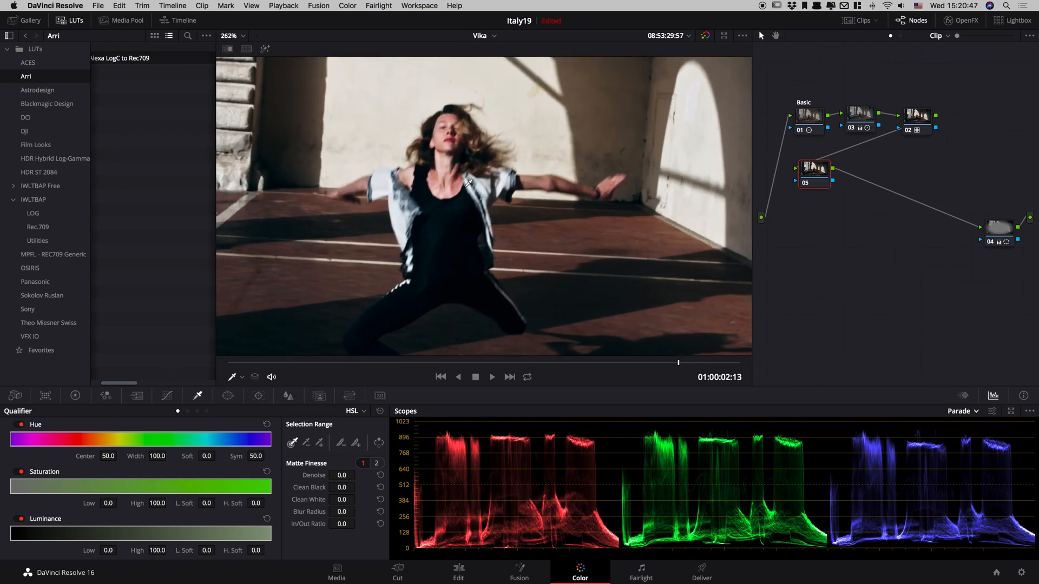
{"action": "left_click", "coordinate": [442, 162]}
{"action": "left_click", "coordinate": [267, 50]}
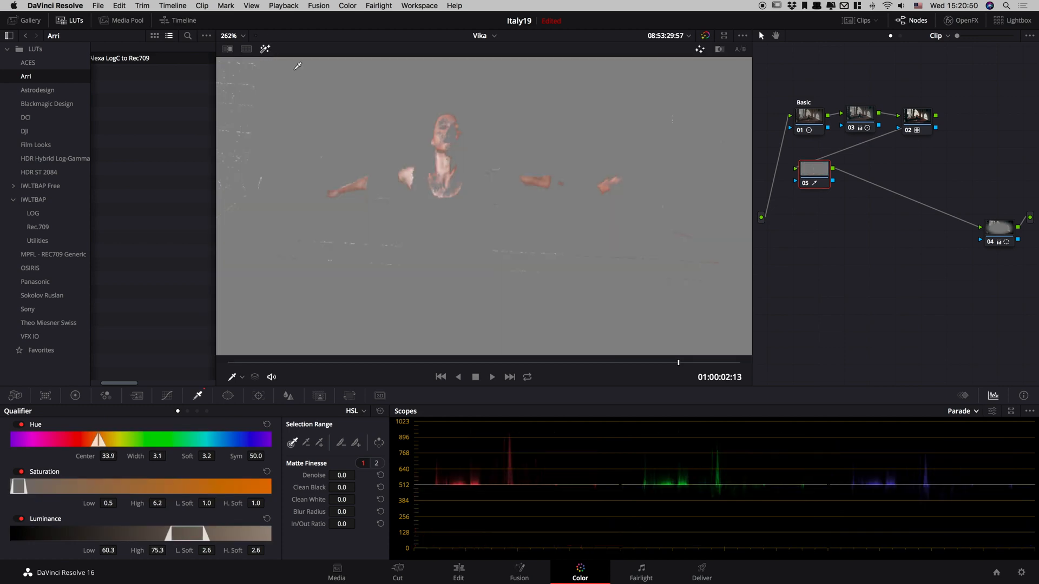
{"action": "left_click", "coordinate": [442, 160]}
{"action": "left_click", "coordinate": [439, 156]}
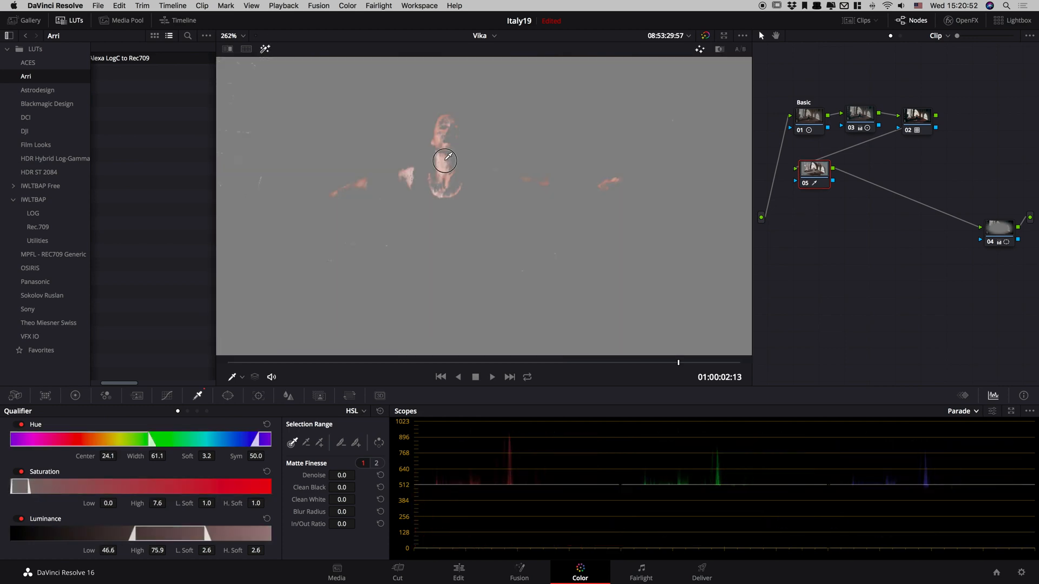
{"action": "left_click", "coordinate": [441, 136]}
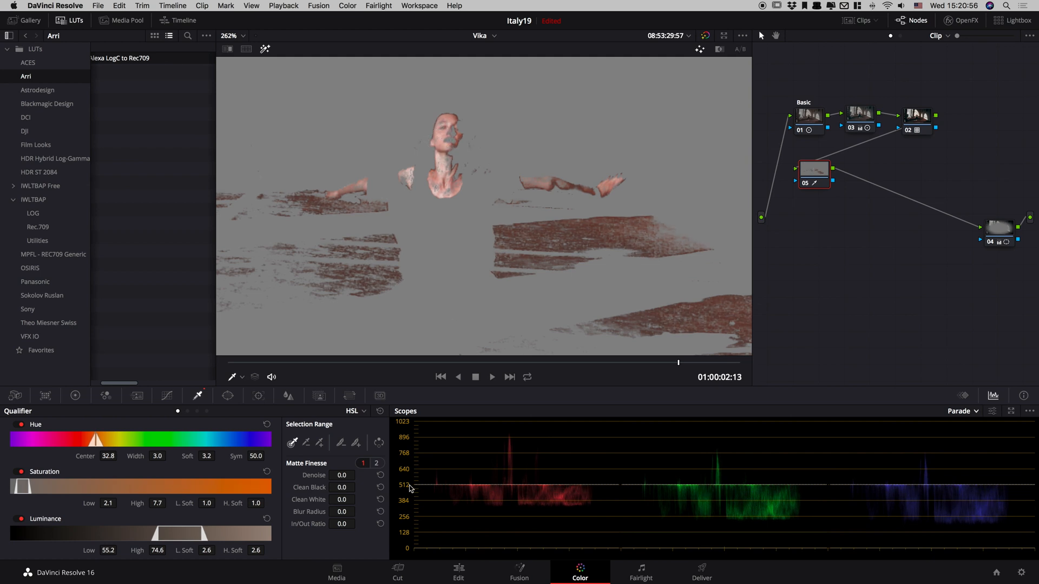
Set the skin key's matte denoise to 9.4 in node 05, check it during playback, and turn off the highlight view.
{"action": "left_click_drag", "start_coordinate": [344, 479], "coordinate": [389, 461]}
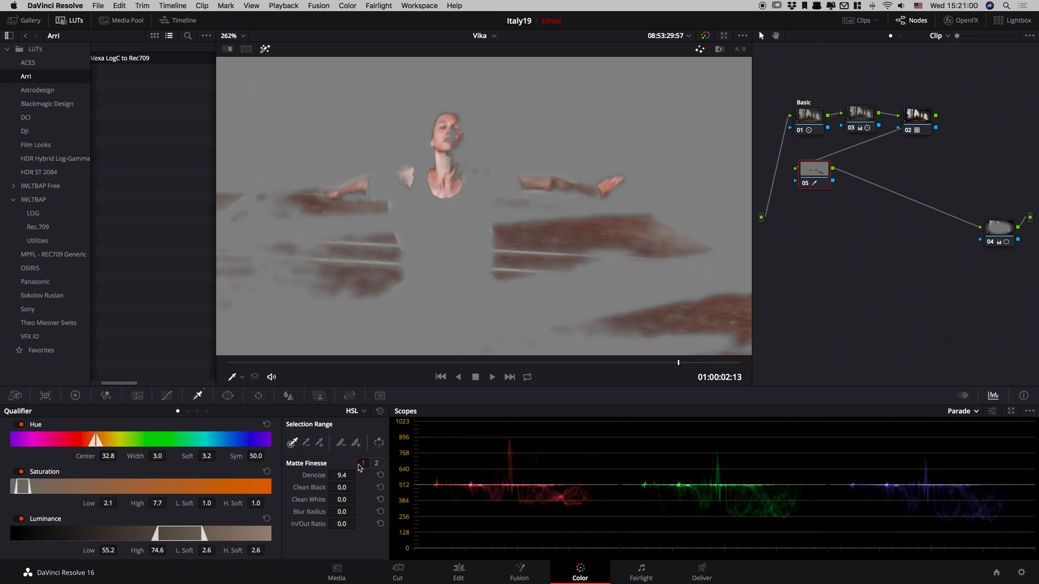
{"action": "key", "text": "space"}
{"action": "key", "text": "shift+z"}
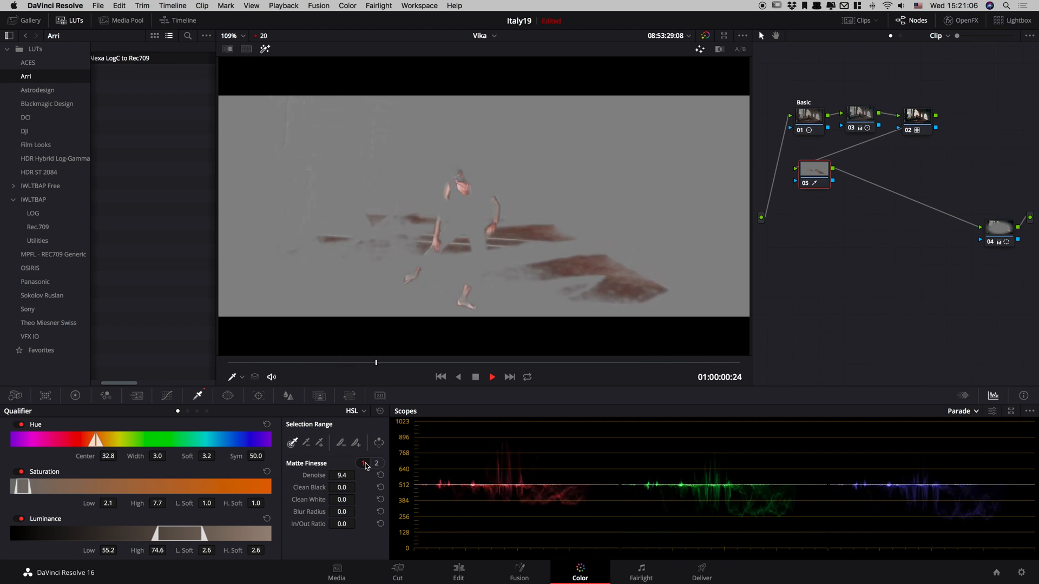
{"action": "key", "text": "space"}
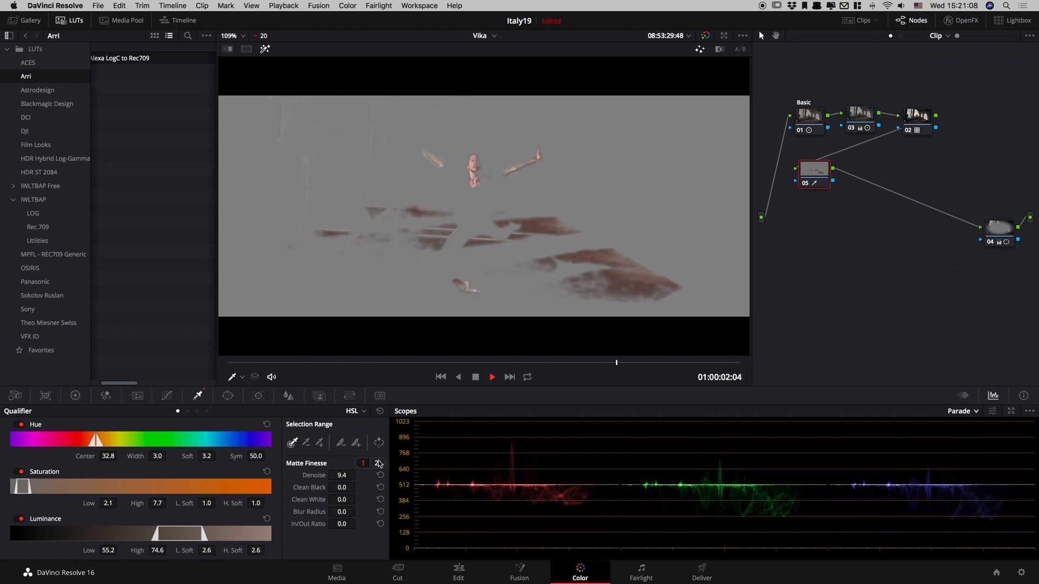
{"action": "left_click", "coordinate": [264, 49]}
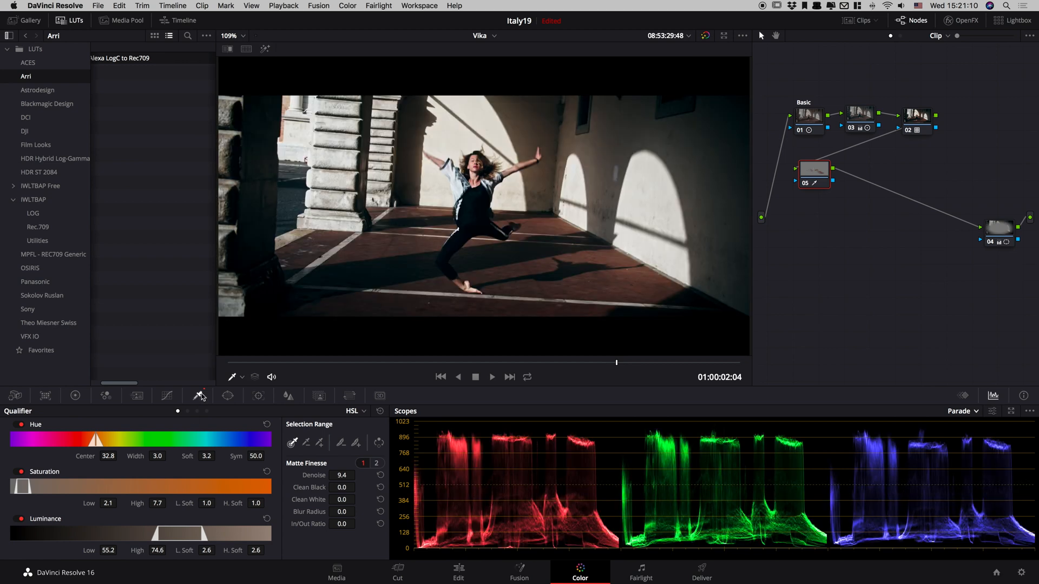
Warm the keyed skin in node 05 with Gamma blue at -0.03, Gain red at 1.03 and Gain blue at 0.90.
{"action": "left_click", "coordinate": [75, 395]}
{"action": "left_click", "coordinate": [174, 411]}
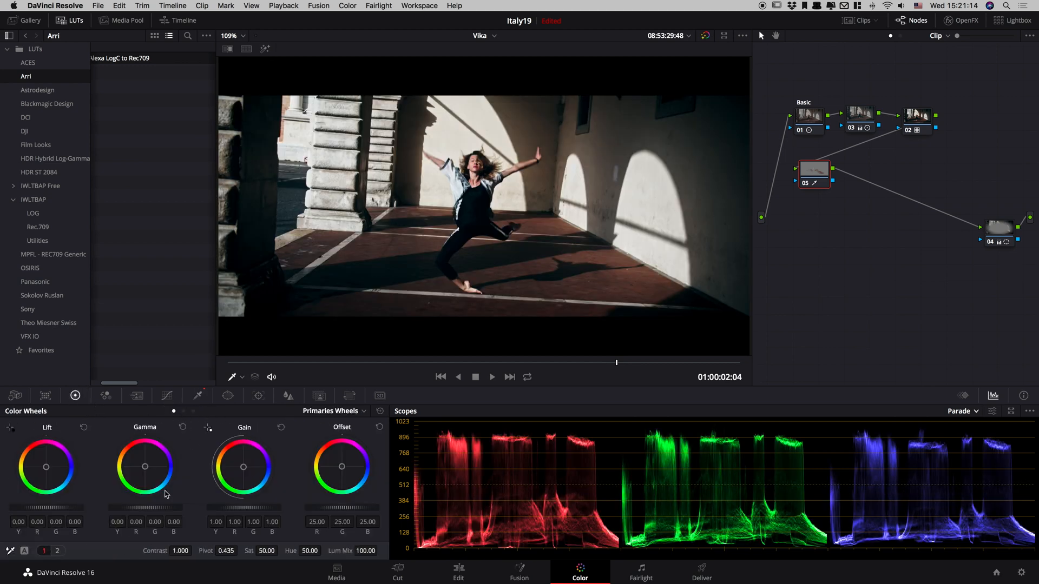
{"action": "left_click_drag", "start_coordinate": [145, 470], "coordinate": [144, 466]}
{"action": "scroll", "coordinate": [371, 260], "scroll_direction": "up", "scroll_amount": 4}
{"action": "scroll", "coordinate": [371, 260], "scroll_direction": "down", "scroll_amount": 2}
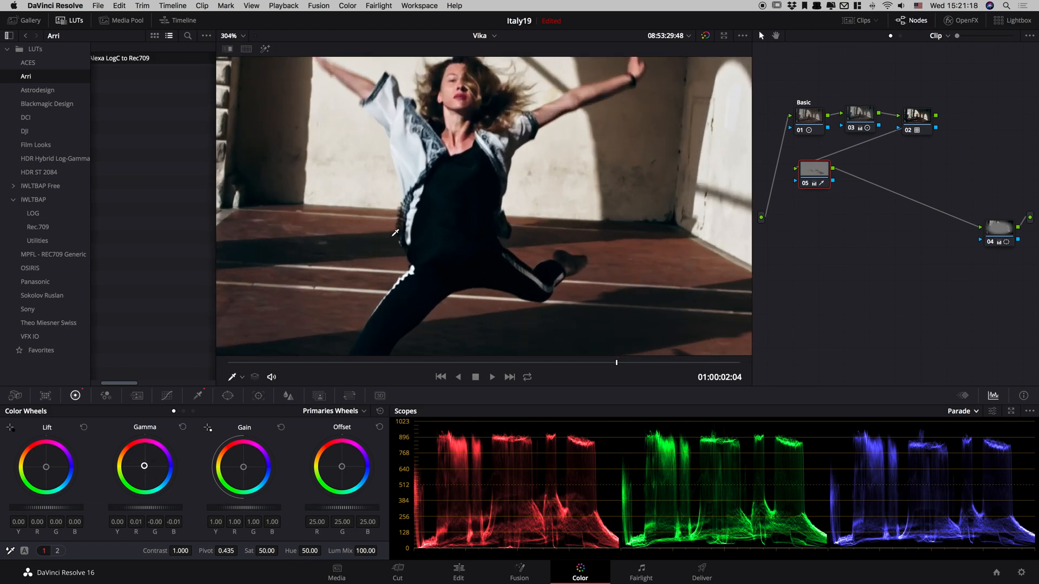
{"action": "left_click_drag", "start_coordinate": [144, 469], "coordinate": [125, 470]}
{"action": "left_click_drag", "start_coordinate": [242, 469], "coordinate": [229, 463]}
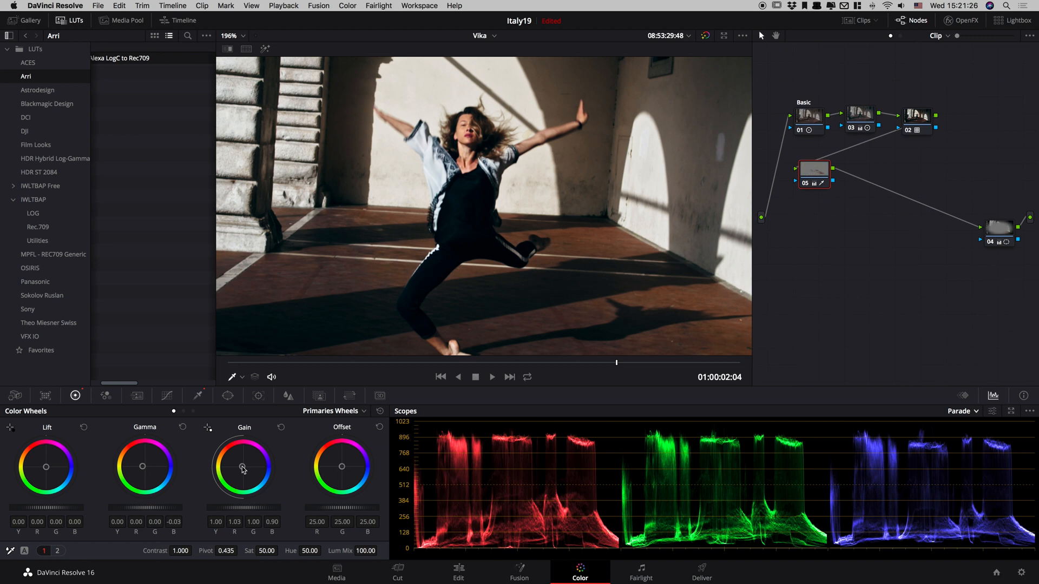
Raise node 05's Gain to Y 1.03, R 1.08, G 1.02, set saturation to 40, and compare the node off and on.
{"action": "mouse_move", "coordinate": [243, 469]}
{"action": "left_mouse_down"}
{"action": "mouse_move", "coordinate": [234, 475]}
{"action": "mouse_move", "coordinate": [238, 463]}
{"action": "left_mouse_up"}
{"action": "left_click_drag", "start_coordinate": [227, 511], "coordinate": [241, 512]}
{"action": "left_click_drag", "start_coordinate": [266, 551], "coordinate": [259, 551]}
{"action": "scroll", "coordinate": [478, 111], "scroll_direction": "up", "scroll_amount": 4}
{"action": "left_click_drag", "start_coordinate": [486, 158], "coordinate": [487, 225]}
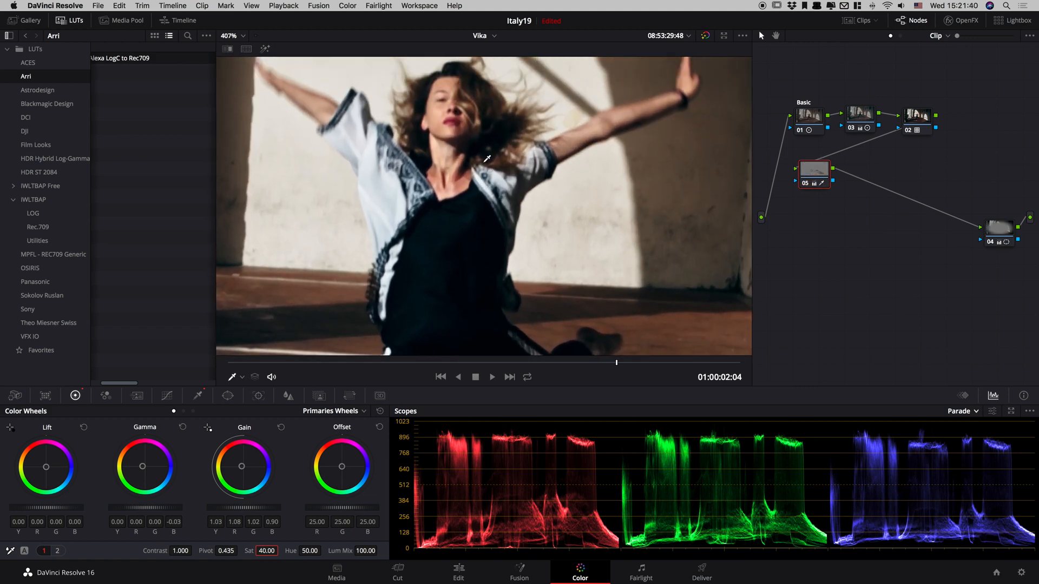
{"action": "key", "text": "super+d"}
{"action": "scroll", "coordinate": [702, 226], "scroll_direction": "up", "scroll_amount": 1}
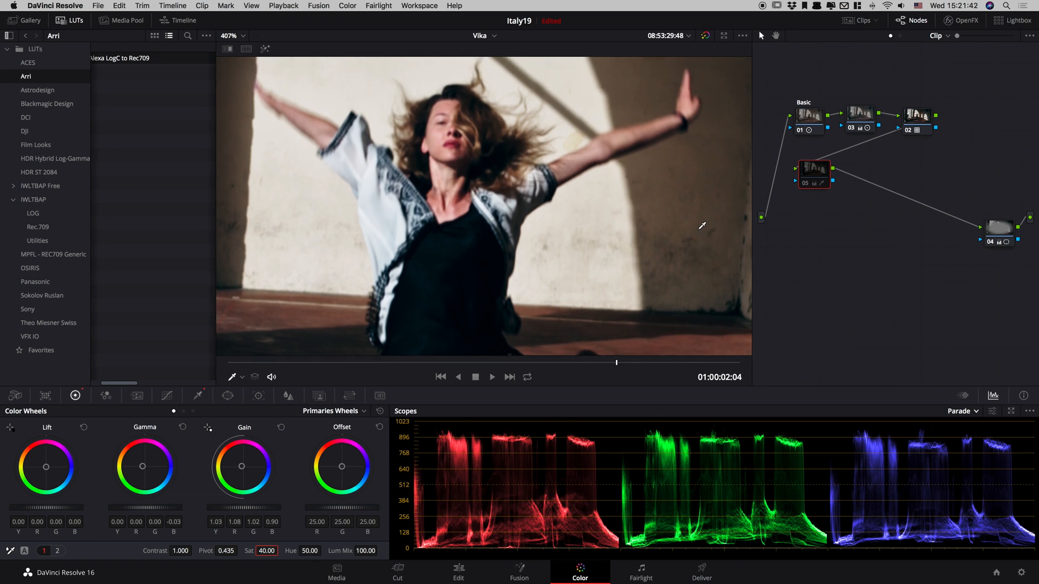
{"action": "key", "text": "super+d"}
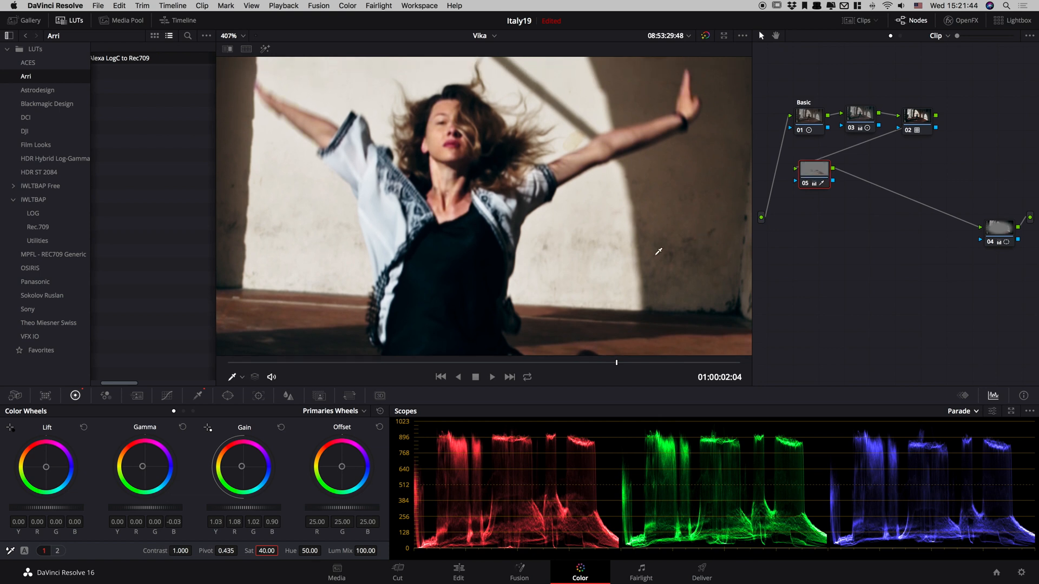
Switch the scopes to Vectorscope and isolate the keyed skin with the highlight view, comparing node 05 off and on.
{"action": "left_click", "coordinate": [961, 412]}
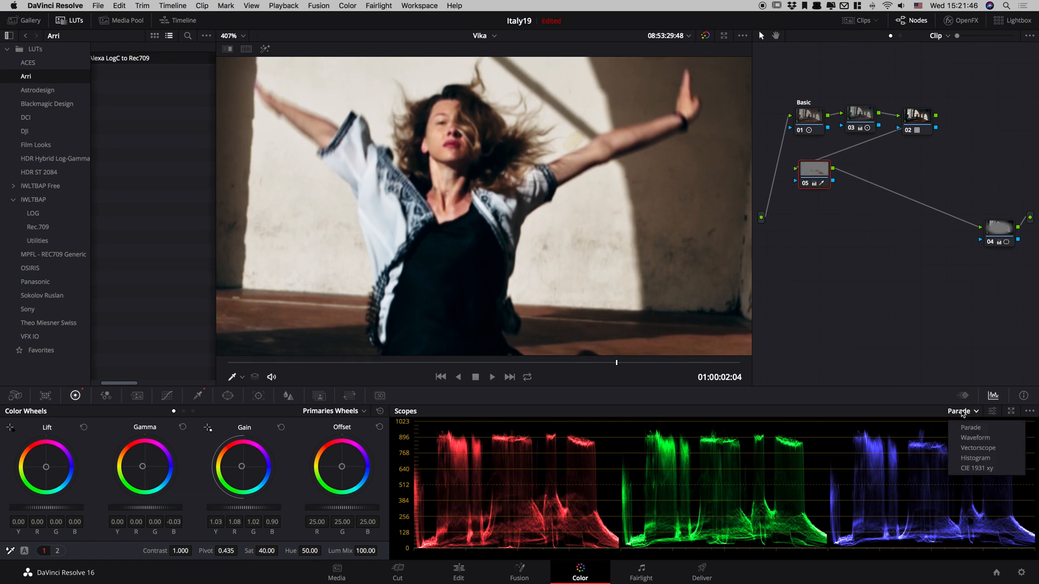
{"action": "left_click", "coordinate": [968, 448]}
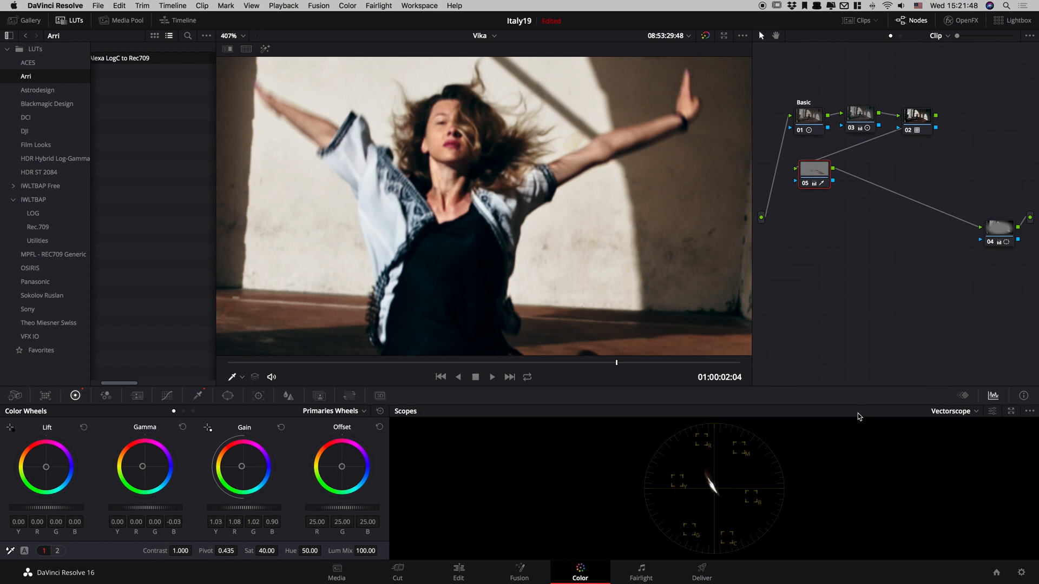
{"action": "key", "text": "super+d"}
{"action": "key", "text": "super+d"}
{"action": "key", "text": "shift+h"}
{"action": "key", "text": "super+d"}
{"action": "key", "text": "super+d"}
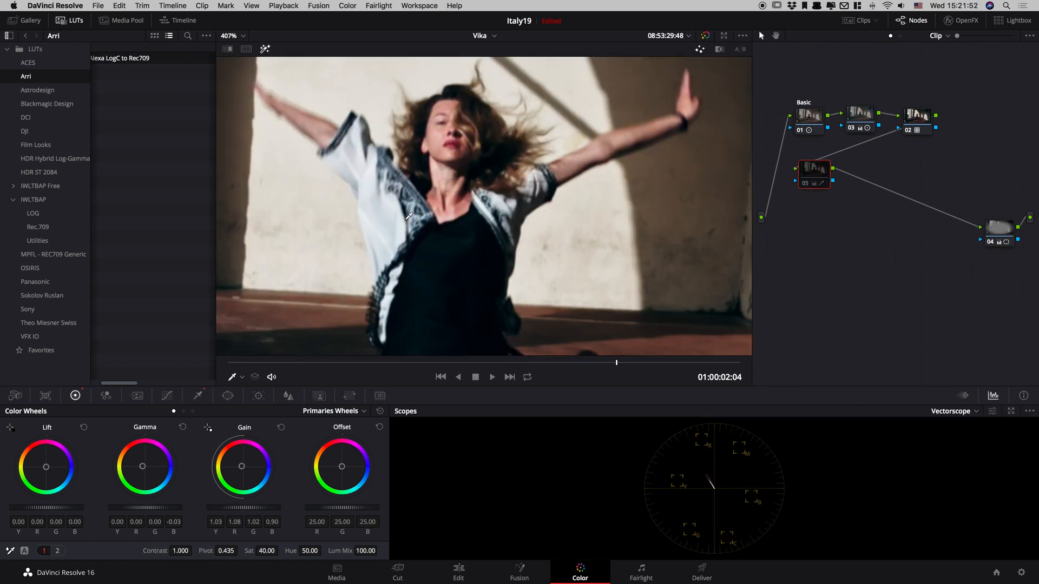
Enable the skin tone indicator in the vectorscope settings.
{"action": "left_click", "coordinate": [992, 411]}
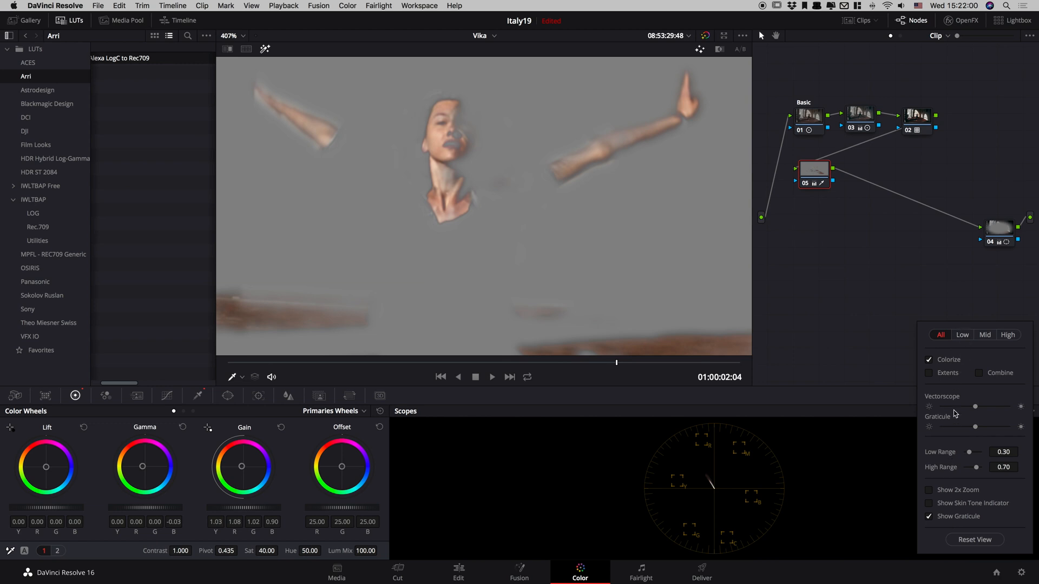
{"action": "left_click", "coordinate": [948, 375]}
{"action": "left_click", "coordinate": [991, 504]}
{"action": "left_click", "coordinate": [842, 512]}
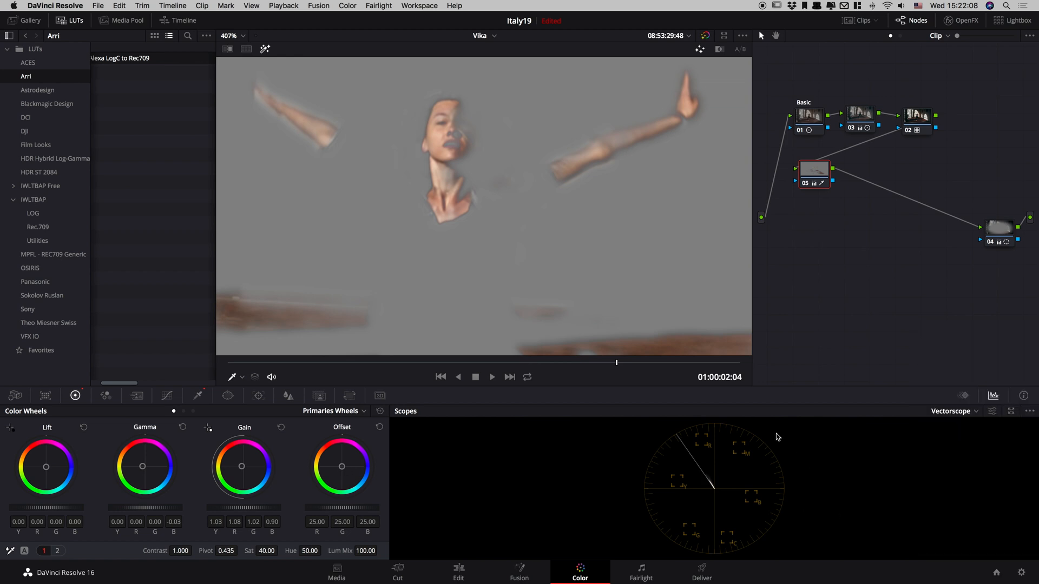
Shift node 05's Gamma to R -0.02, G 0.01, B -0.03 using the skin tone indicator, and turn off the highlight view.
{"action": "key", "text": "super+d"}
{"action": "key", "text": "super+d"}
{"action": "left_click", "coordinate": [380, 411]}
{"action": "key", "text": "super+z"}
{"action": "mouse_move", "coordinate": [142, 469]}
{"action": "left_mouse_down"}
{"action": "mouse_move", "coordinate": [129, 469]}
{"action": "mouse_move", "coordinate": [139, 487]}
{"action": "left_mouse_up"}
{"action": "key", "text": "shift+h"}
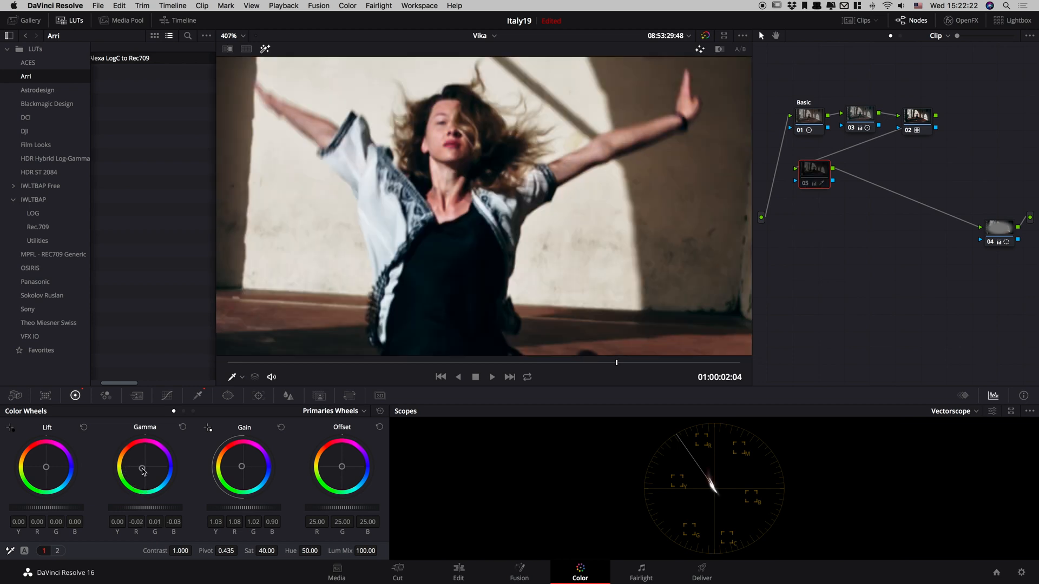
{"action": "key", "text": "shift+h"}
{"action": "key", "text": "shift+h"}
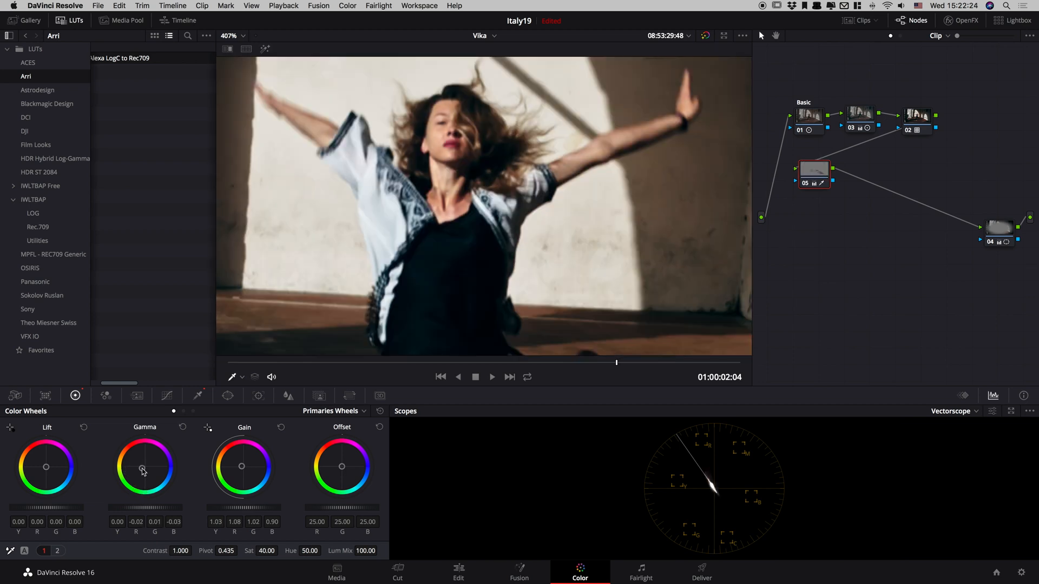
Compare the dancer's skin close up with node 05 disabled and enabled, and return to the full frame.
{"action": "key", "text": "ctrl+d"}
{"action": "key", "text": "ctrl+d"}
{"action": "key", "text": "ctrl+d"}
{"action": "key", "text": "ctrl+d"}
{"action": "key", "text": "ctrl+d"}
{"action": "key", "text": "ctrl+d"}
{"action": "key", "text": "shift+z"}
Switch the scopes back to Parade and compare node 05 off and on, both closer in and at full frame.
{"action": "left_click", "coordinate": [952, 411]}
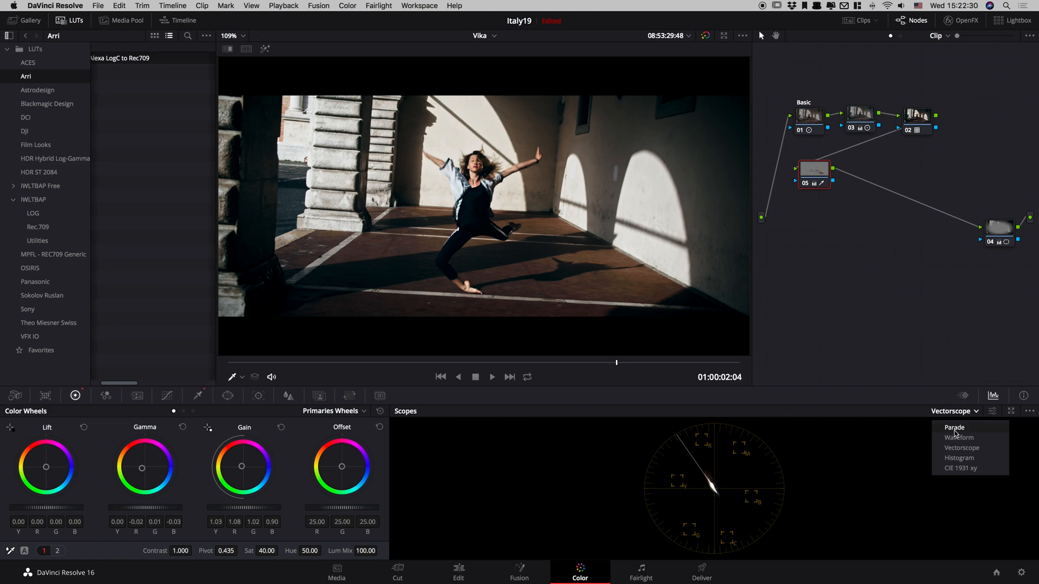
{"action": "left_click", "coordinate": [954, 428]}
{"action": "key", "text": "ctrl+d"}
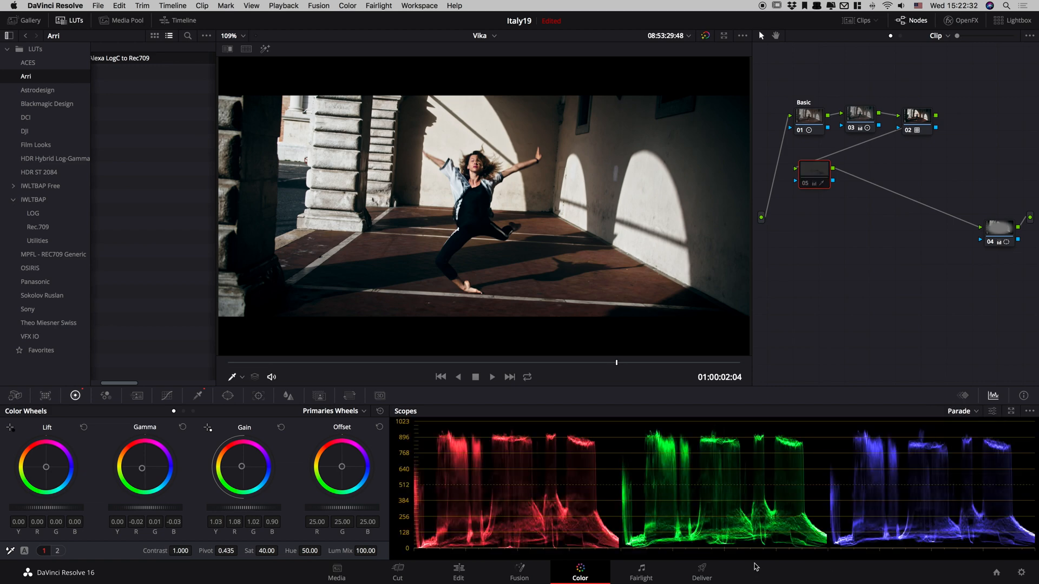
{"action": "key", "text": "ctrl+d"}
{"action": "scroll", "coordinate": [488, 169], "scroll_direction": "up", "scroll_amount": 5}
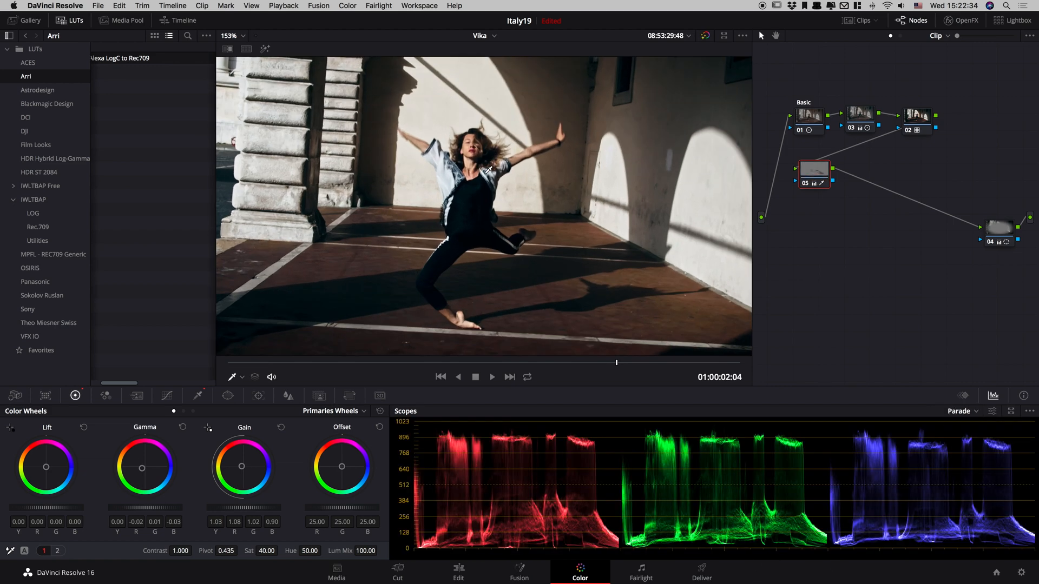
{"action": "key", "text": "ctrl+d"}
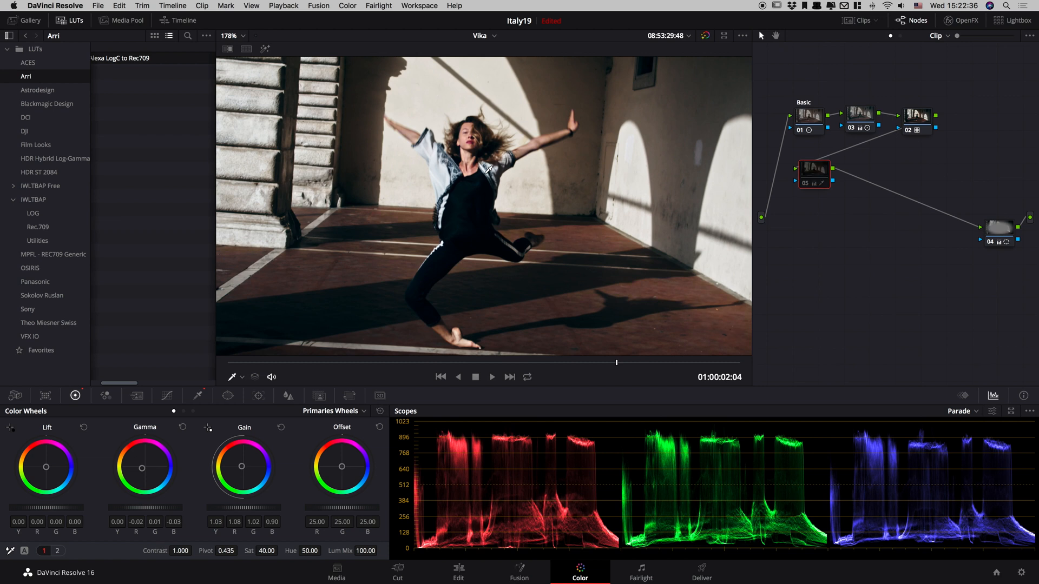
{"action": "key", "text": "ctrl+d"}
{"action": "key", "text": "shift+z"}
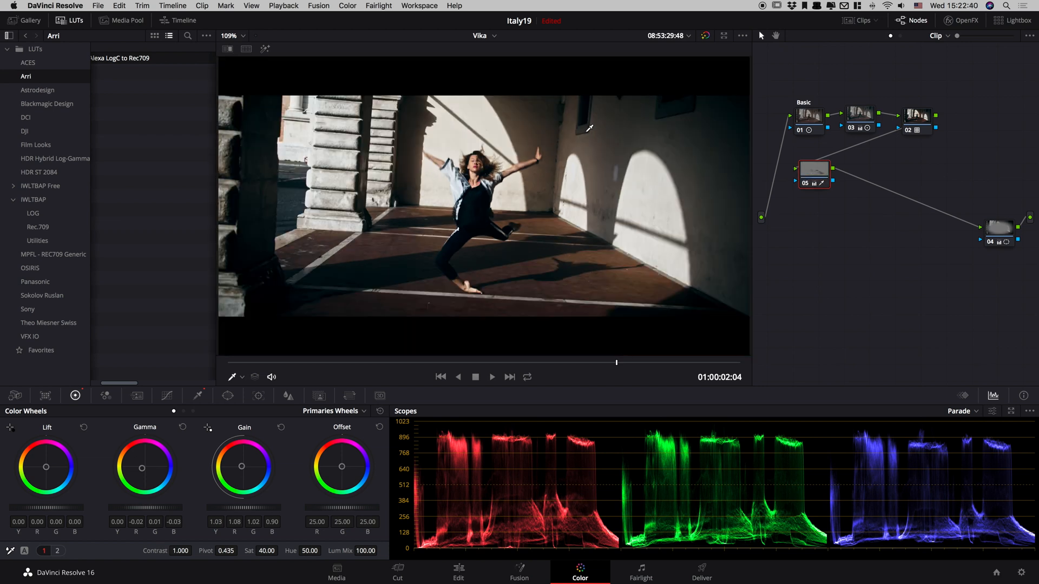
{"action": "key", "text": "ctrl+d"}
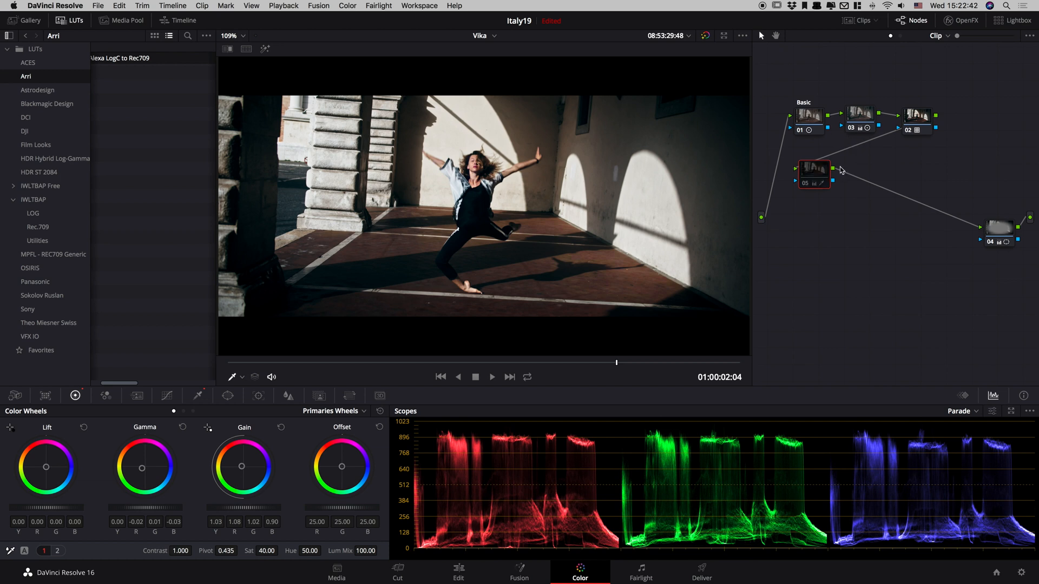
{"action": "key", "text": "ctrl+d"}
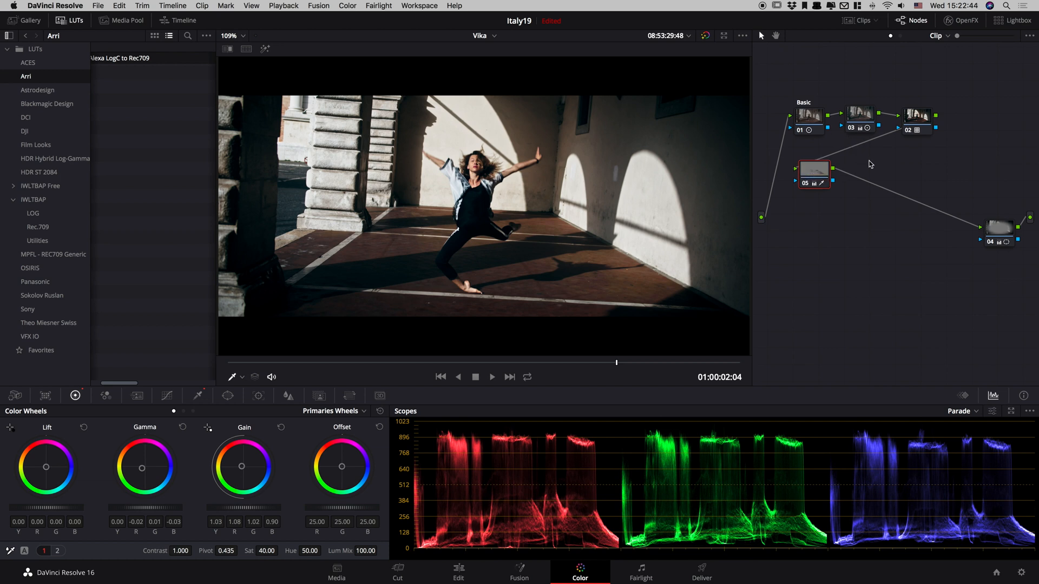
Reposition node 05 slightly higher, add a serial node after it, and label node 05 "Skinton".
{"action": "left_click_drag", "start_coordinate": [814, 178], "coordinate": [817, 171]}
{"action": "key", "text": "alt+s"}
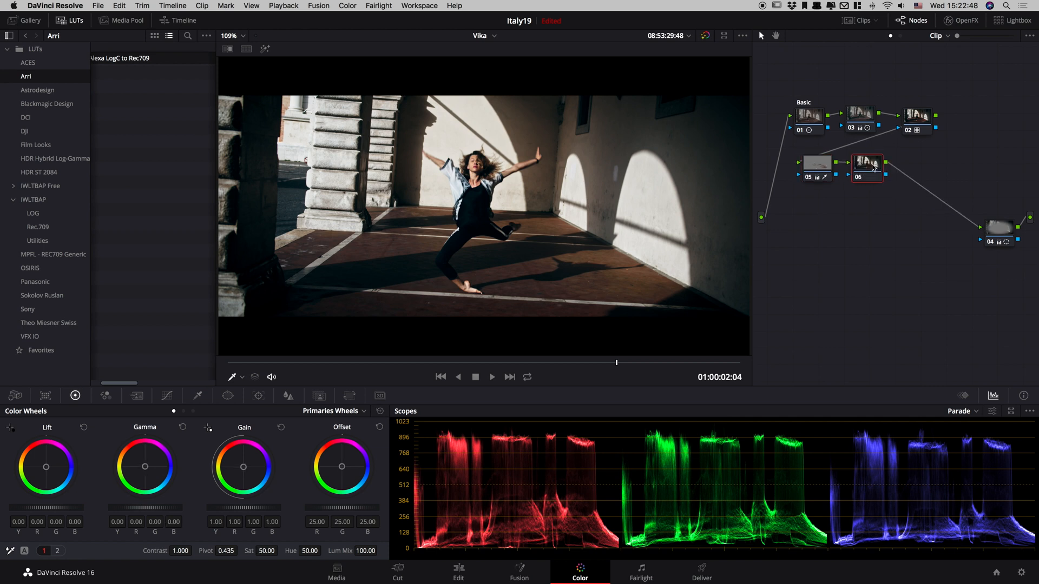
{"action": "right_click", "coordinate": [816, 171]}
{"action": "left_click", "coordinate": [832, 185]}
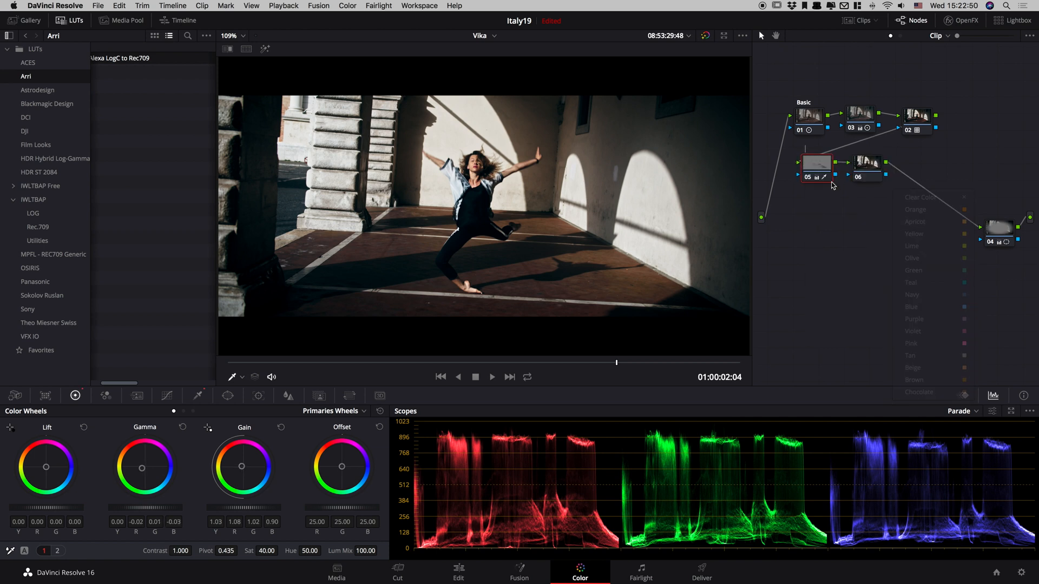
{"action": "type", "text": "Skinton"}
{"action": "key", "text": "Return"}
Label node 03 "Secondery".
{"action": "left_click", "coordinate": [860, 114]}
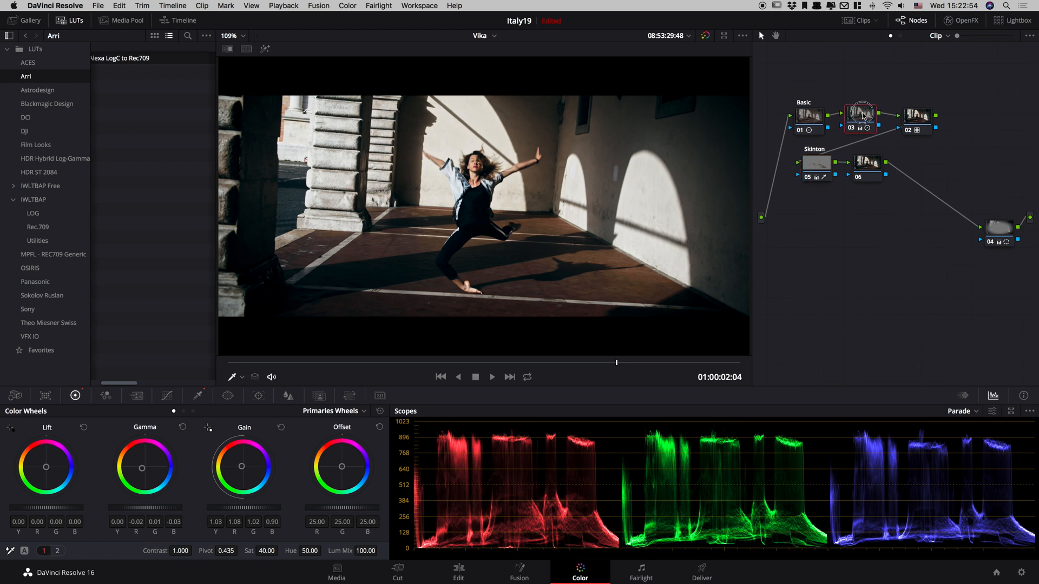
{"action": "right_click", "coordinate": [861, 115]}
{"action": "left_click", "coordinate": [891, 135]}
{"action": "type", "text": "Secondery"}
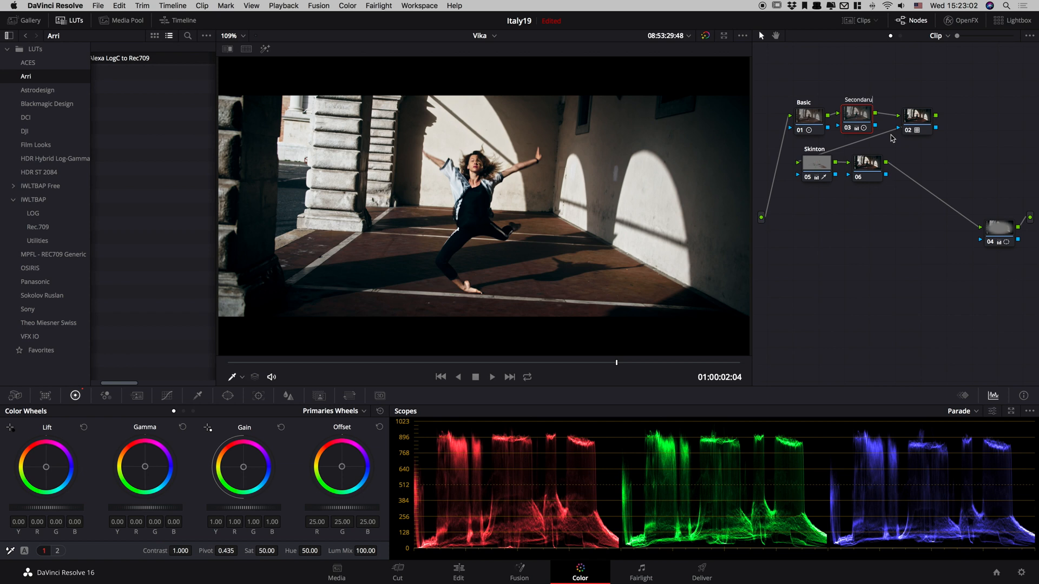
{"action": "key", "text": "Return"}
Label node 02 "LUT" and node 06 "Curves", spacing node 06 slightly farther from node 05.
{"action": "left_click", "coordinate": [918, 118]}
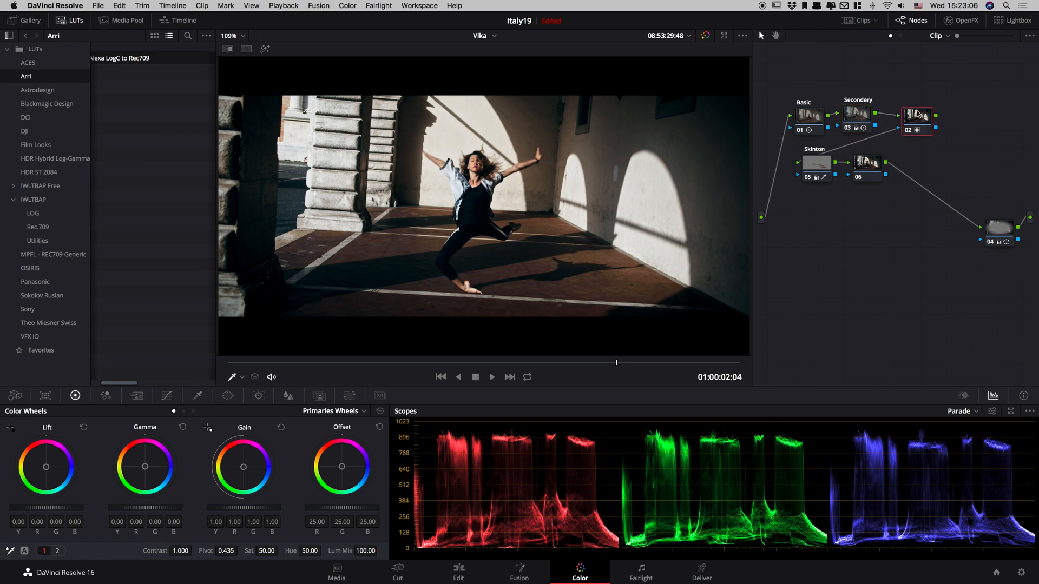
{"action": "right_click", "coordinate": [918, 118]}
{"action": "left_click", "coordinate": [944, 138]}
{"action": "left_click_drag", "start_coordinate": [868, 170], "coordinate": [877, 169]}
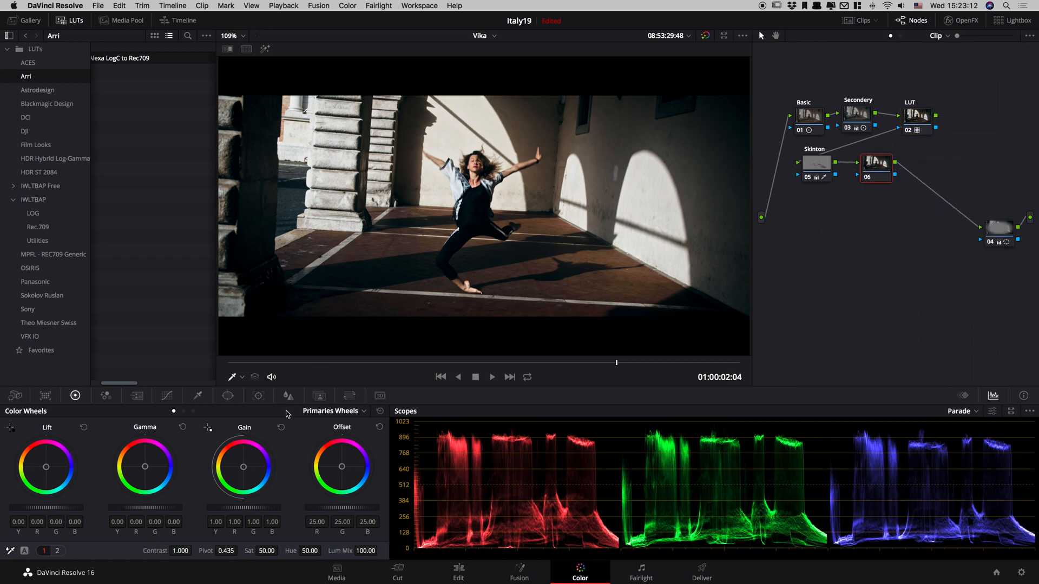
{"action": "right_click", "coordinate": [881, 173]}
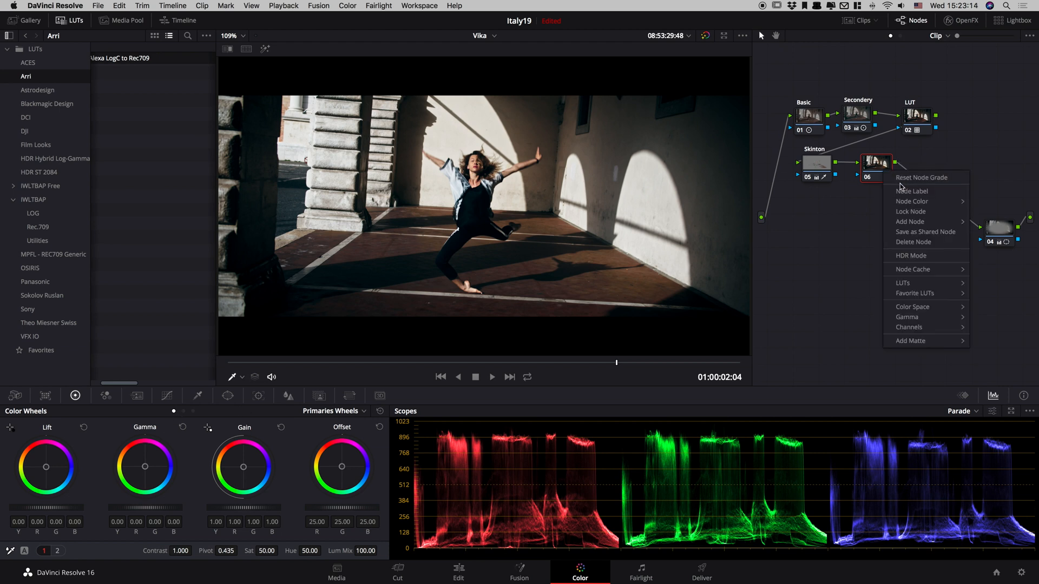
{"action": "left_click", "coordinate": [902, 192]}
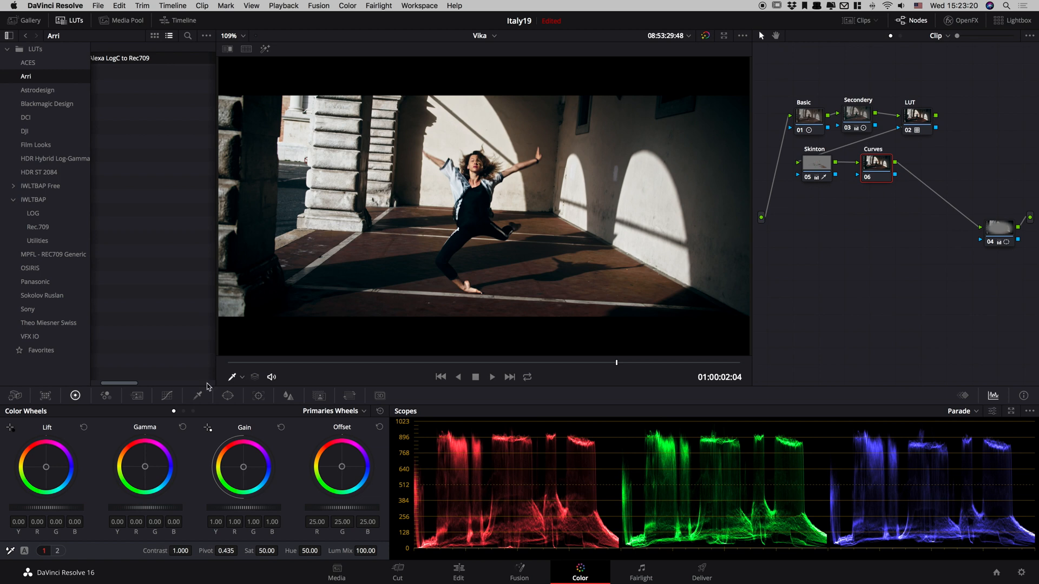
Shape node 06's custom curve by lifting the black point, anchoring the shadows and slightly raising the lower midtones.
{"action": "left_click", "coordinate": [166, 395]}
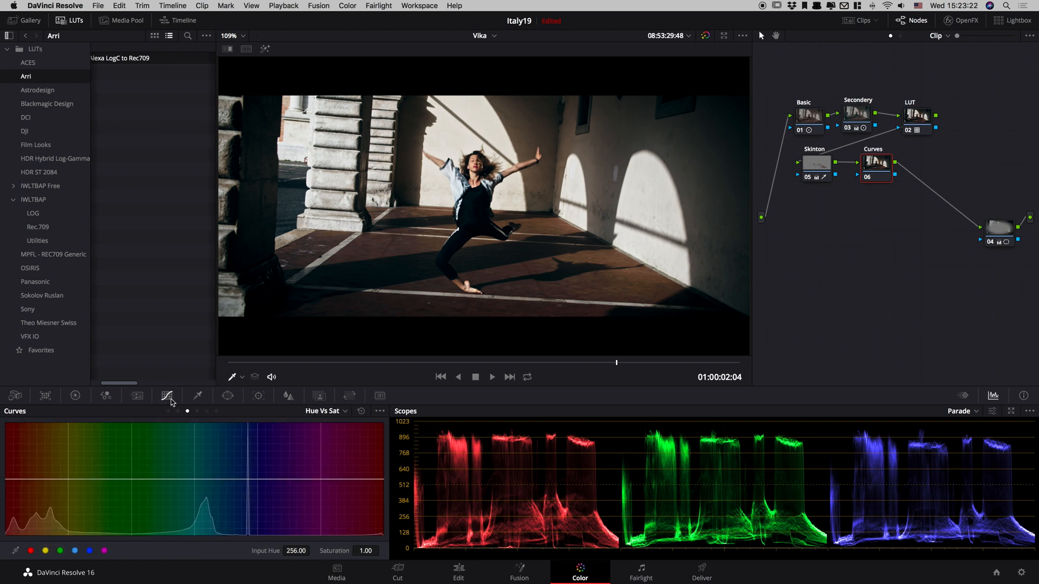
{"action": "left_click", "coordinate": [168, 412]}
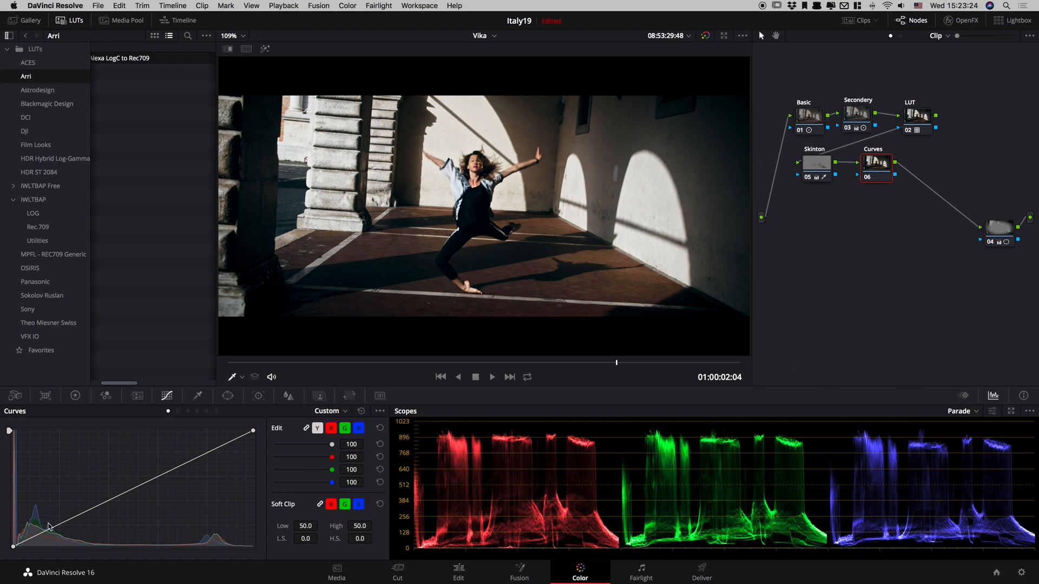
{"action": "left_click_drag", "start_coordinate": [13, 547], "coordinate": [51, 526]}
{"action": "left_click_drag", "start_coordinate": [120, 495], "coordinate": [120, 490]}
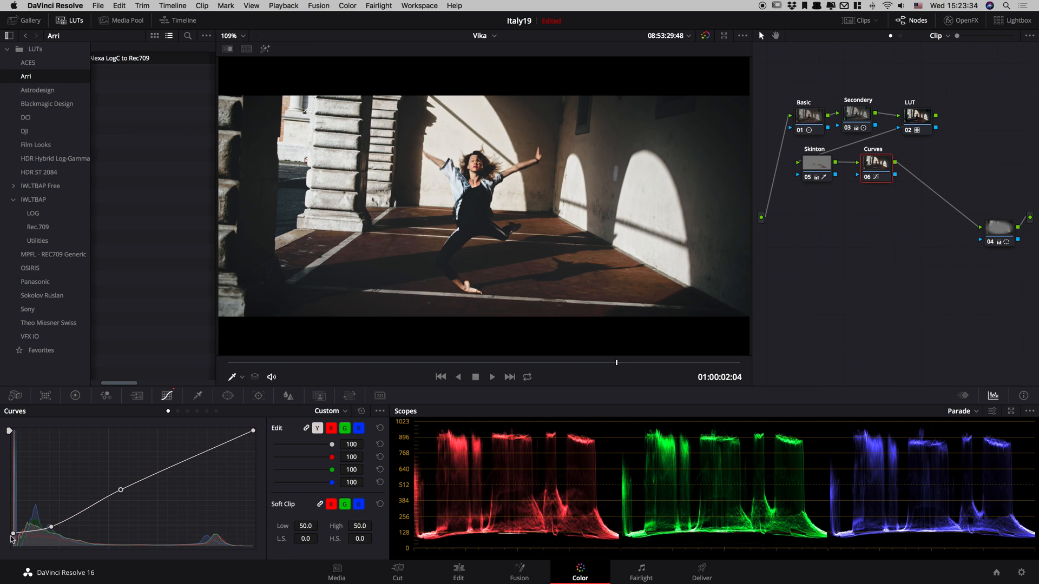
Reset node 06's custom curve and rebuild it with a slightly lifted black point, lowered shadows and anchored midtones.
{"action": "mouse_move", "coordinate": [12, 535]}
{"action": "left_mouse_down"}
{"action": "mouse_move", "coordinate": [7, 558]}
{"action": "mouse_move", "coordinate": [13, 539]}
{"action": "left_mouse_up"}
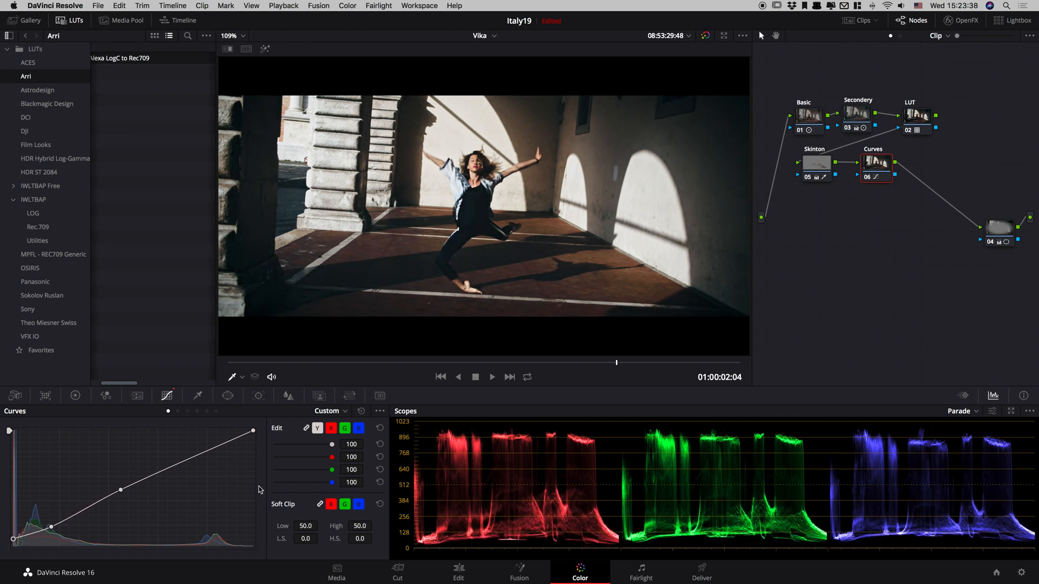
{"action": "left_click", "coordinate": [361, 412]}
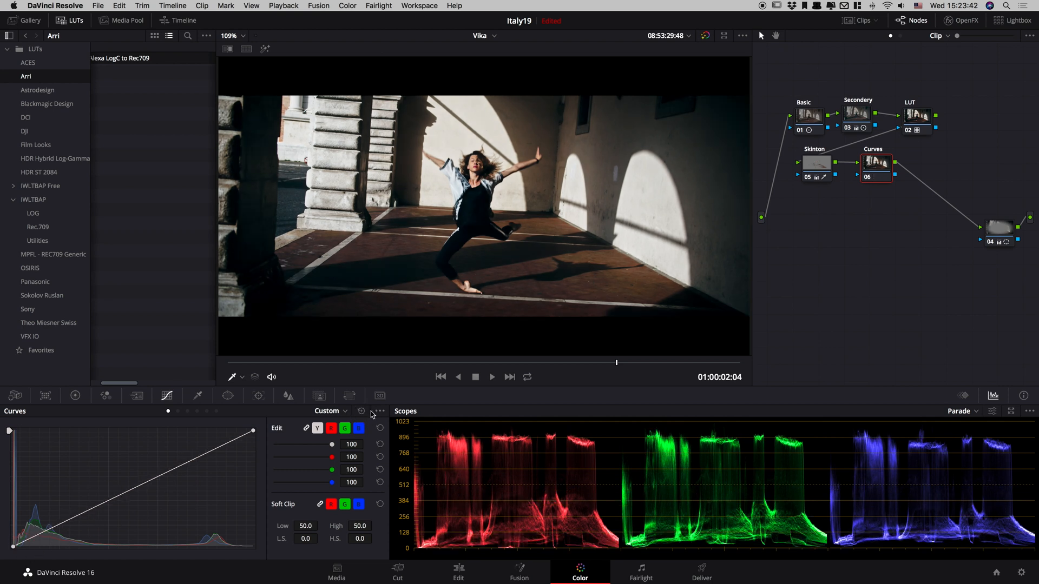
{"action": "left_click", "coordinate": [63, 524]}
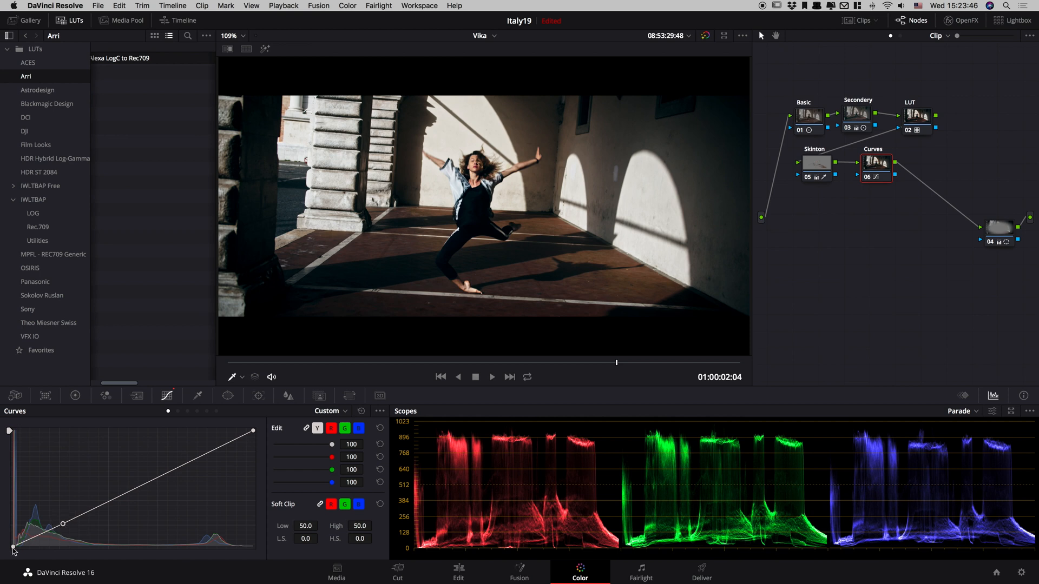
{"action": "left_click_drag", "start_coordinate": [13, 547], "coordinate": [52, 531]}
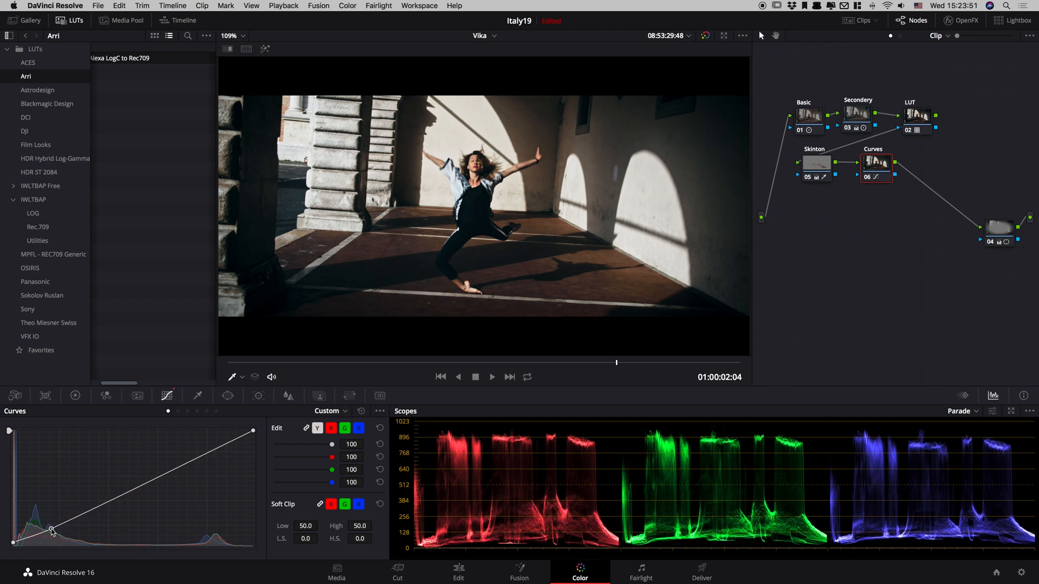
{"action": "left_click", "coordinate": [90, 511]}
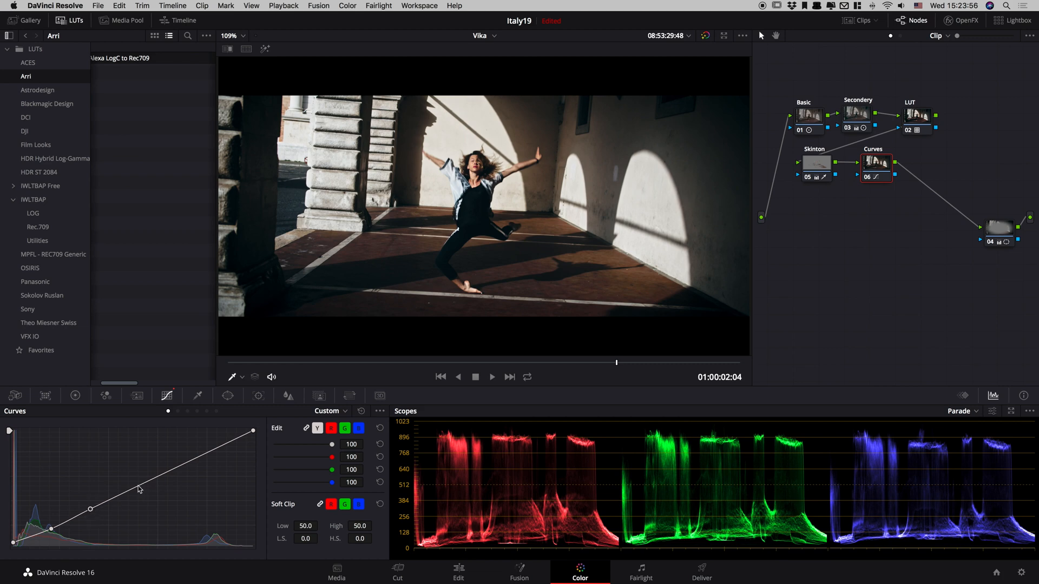
{"action": "left_click_drag", "start_coordinate": [136, 487], "coordinate": [136, 491]}
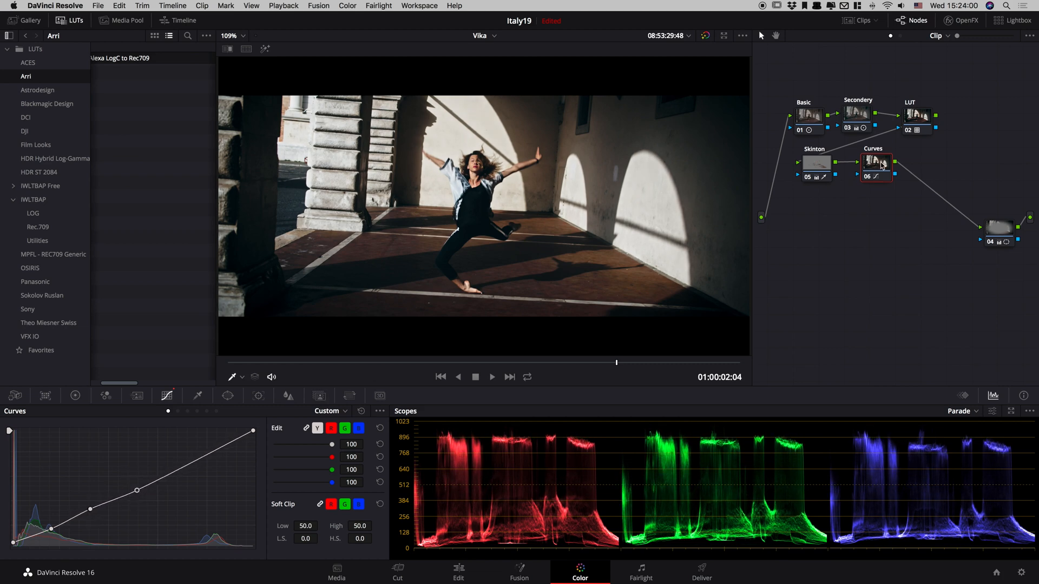
Play the graded dance clip in the enlarged viewer to examine the new curve in motion.
{"action": "key", "text": "alt+f"}
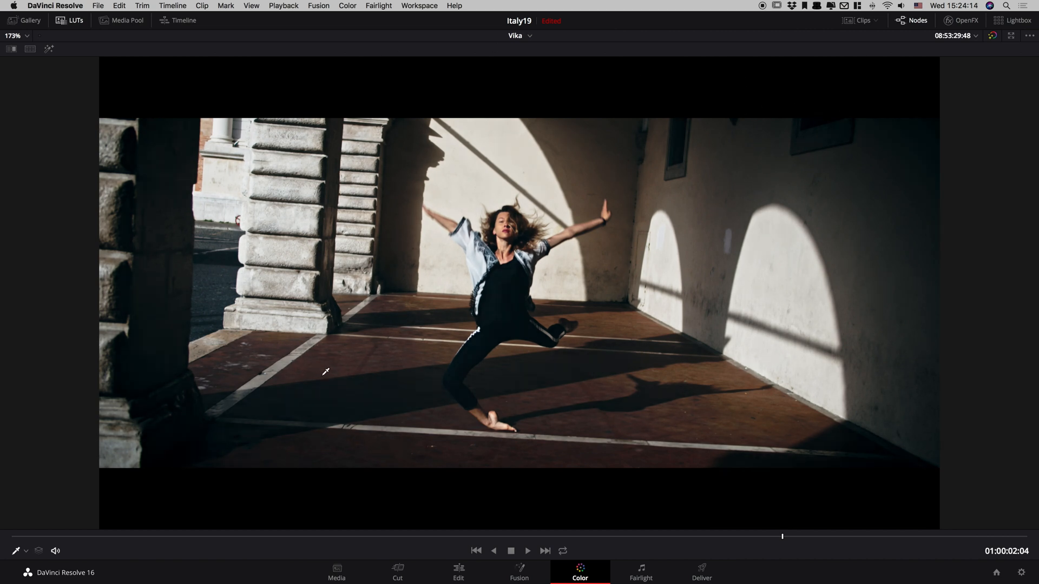
{"action": "key", "text": "space"}
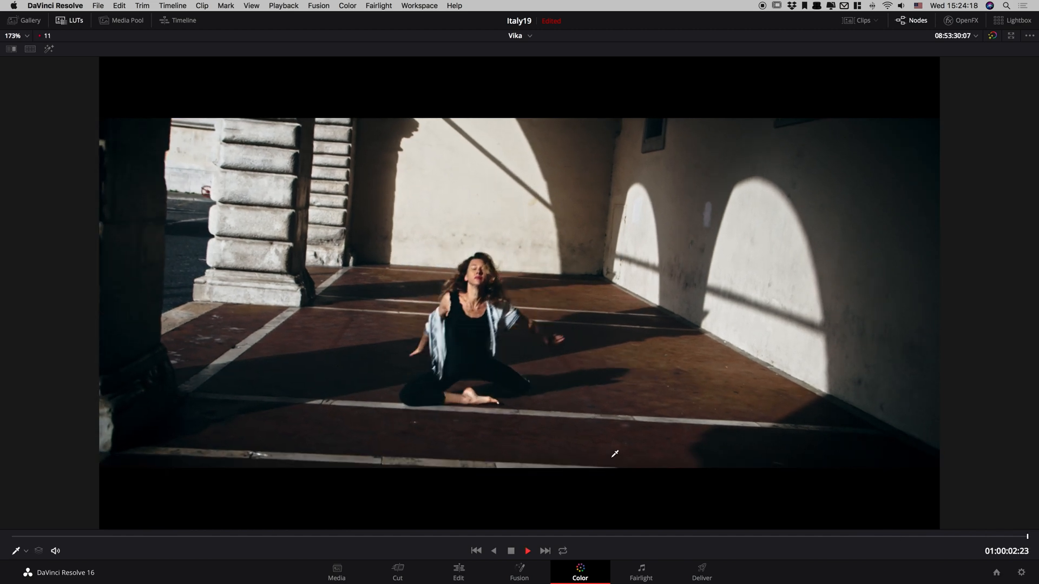
{"action": "key", "text": "space"}
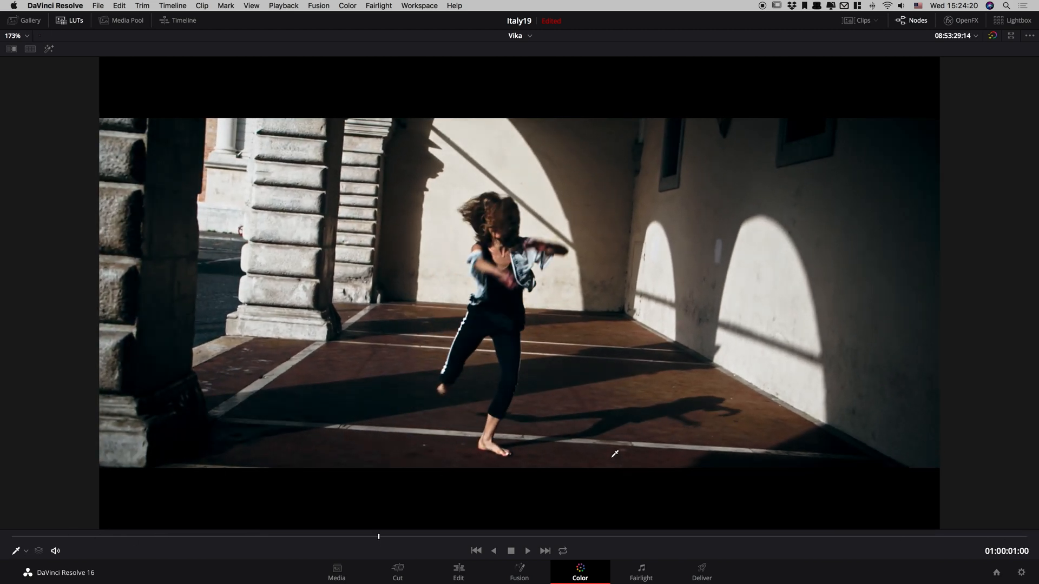
{"action": "key", "text": "space"}
{"action": "key", "text": "space"}
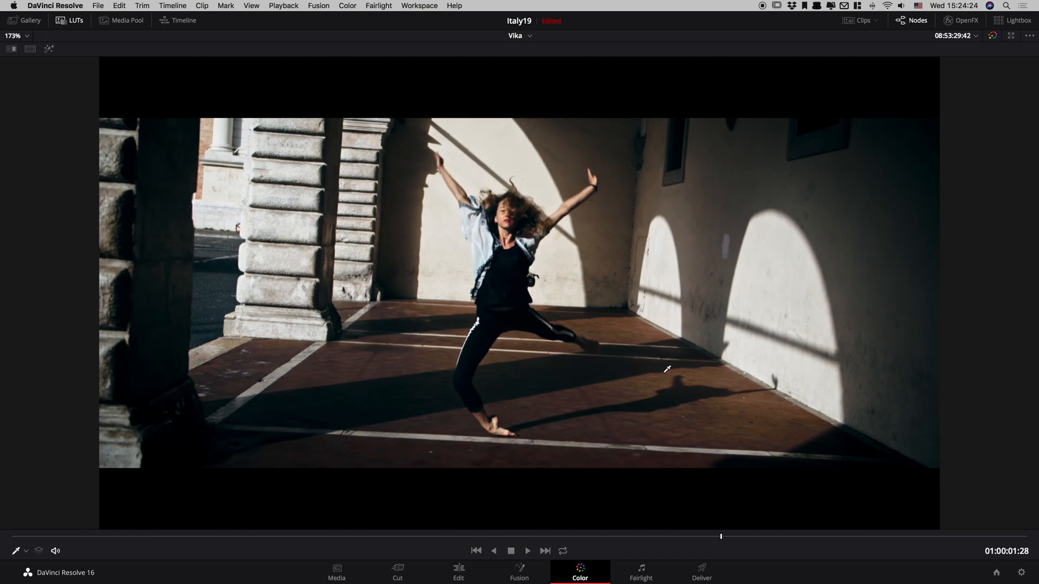
{"action": "key", "text": "space"}
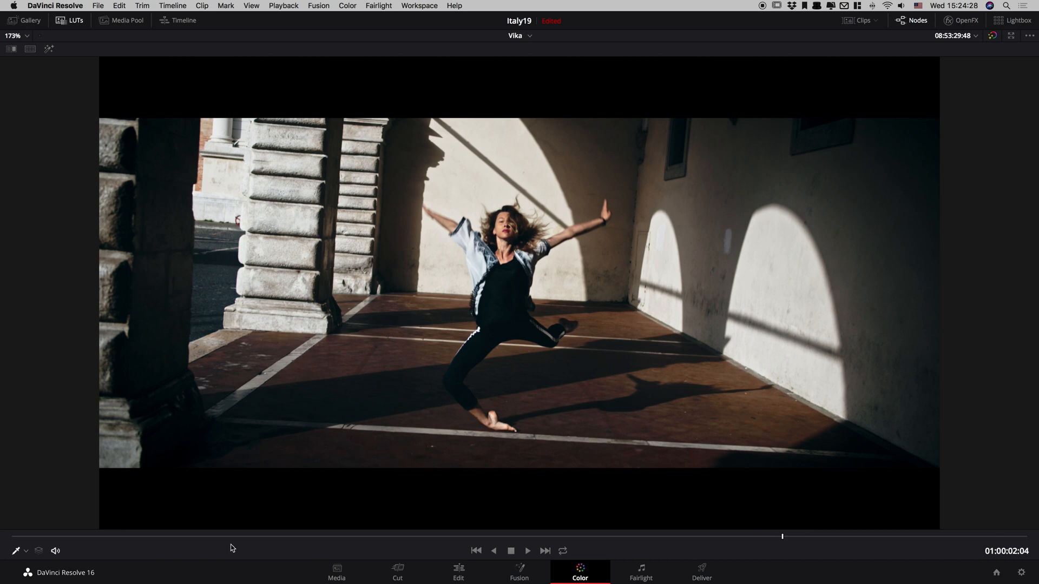
Turn off the viewer's on-screen control and return to the normal grading layout.
{"action": "left_click", "coordinate": [25, 551]}
{"action": "left_click", "coordinate": [32, 452]}
{"action": "key", "text": "alt+f"}
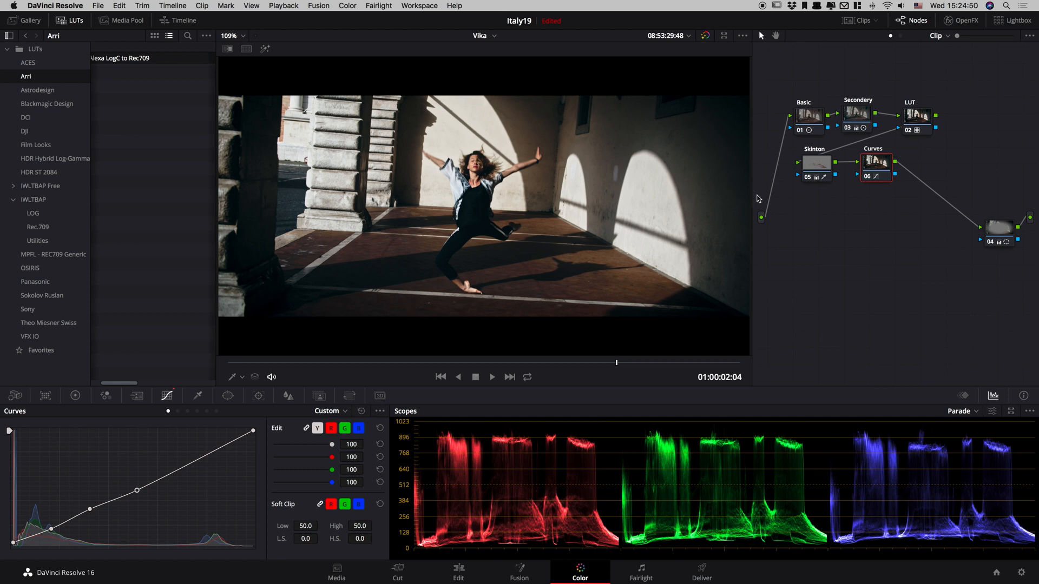
Compare the image with the grade bypassed and restored.
{"action": "left_click", "coordinate": [886, 166]}
{"action": "key", "text": "shift+d"}
{"action": "key", "text": "shift+d"}
Warm node 03's gain to red 1.03, green 1.00 and blue 0.95, and compare the grade with version 1.
{"action": "left_click", "coordinate": [850, 124]}
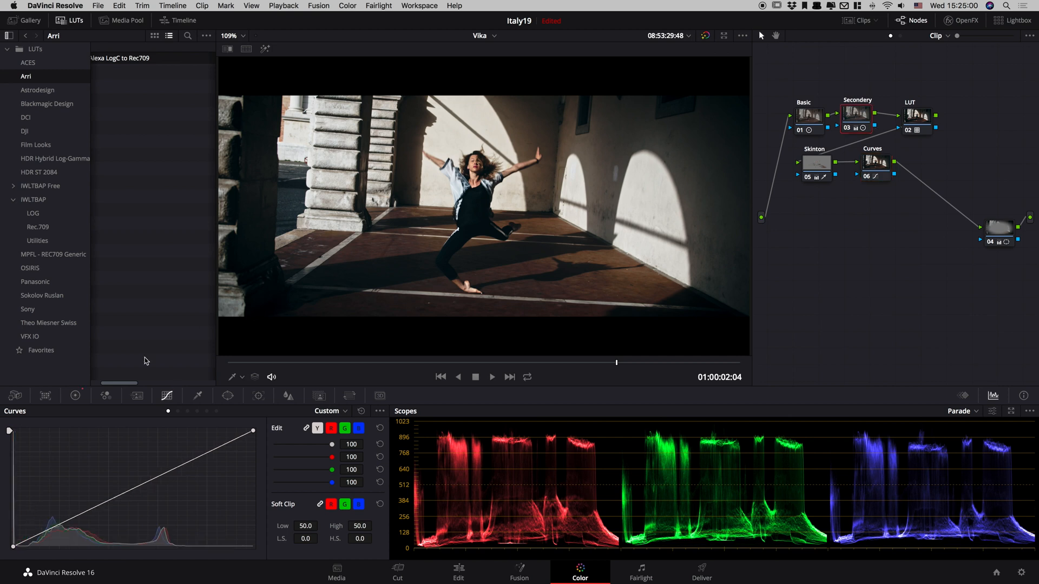
{"action": "left_click", "coordinate": [78, 403]}
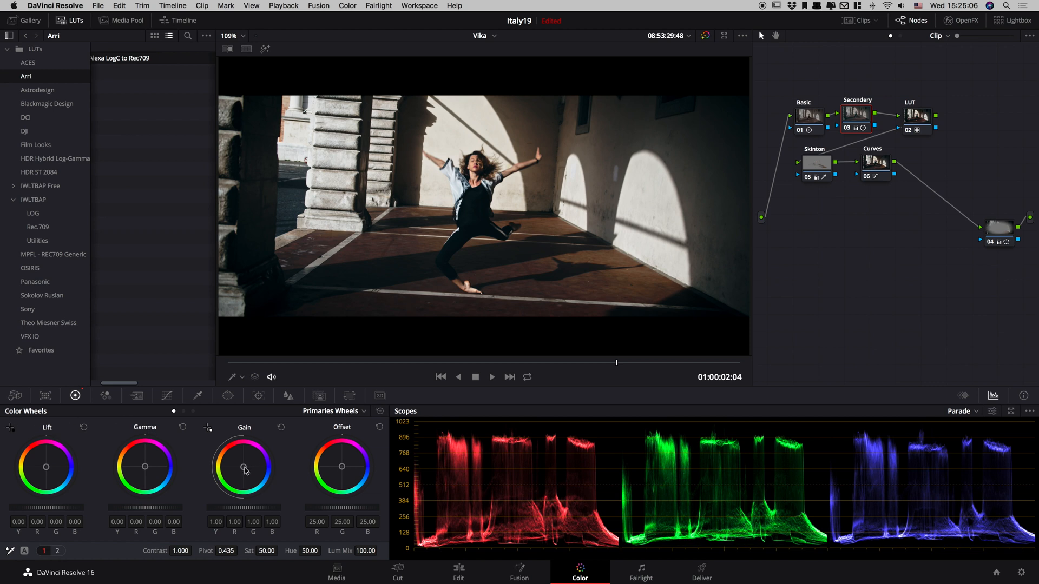
{"action": "left_click_drag", "start_coordinate": [244, 469], "coordinate": [243, 466]}
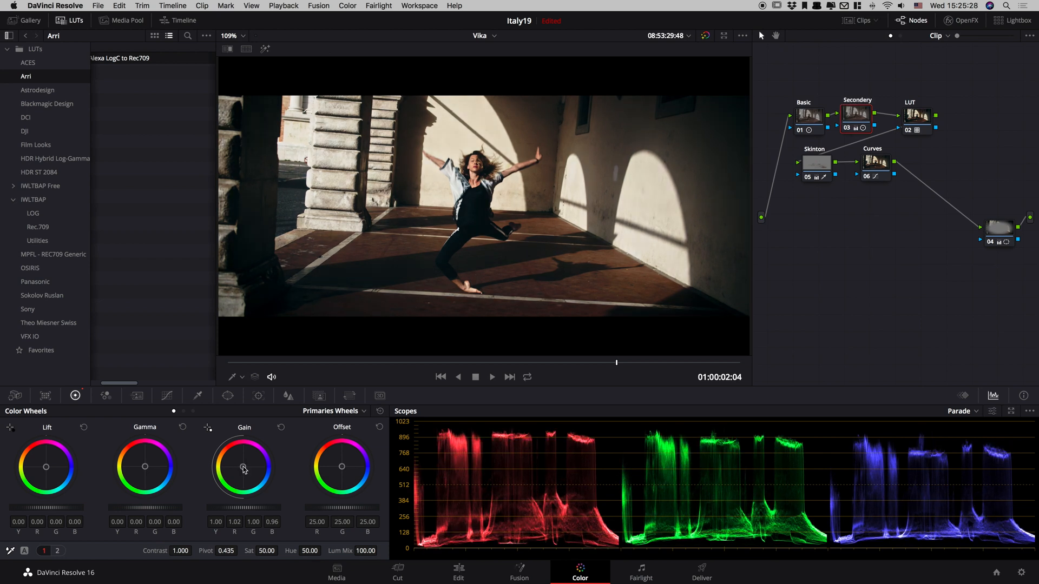
{"action": "left_click_drag", "start_coordinate": [244, 470], "coordinate": [243, 467]}
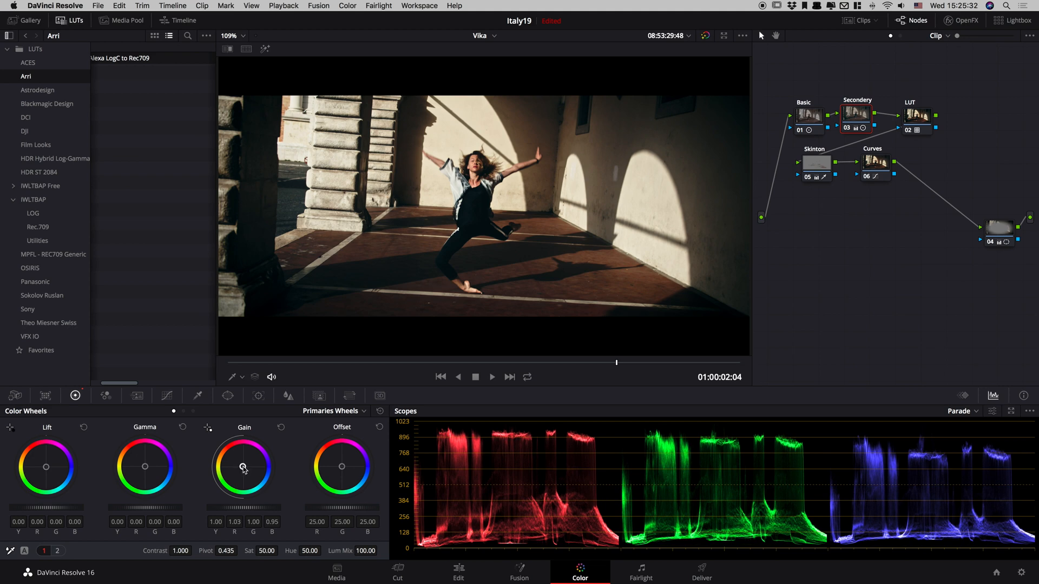
{"action": "key", "text": "super+b"}
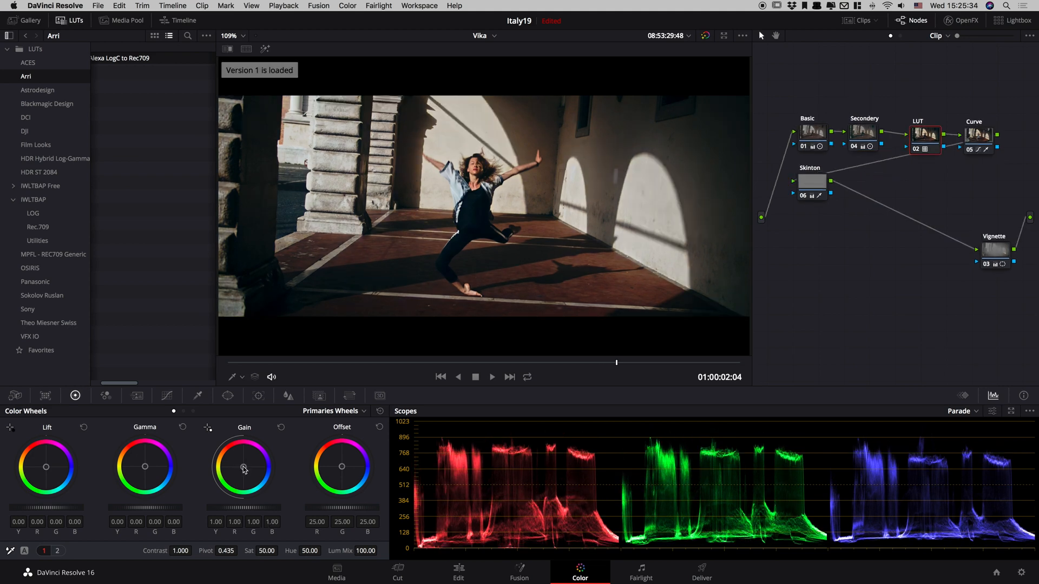
{"action": "key", "text": "super+b"}
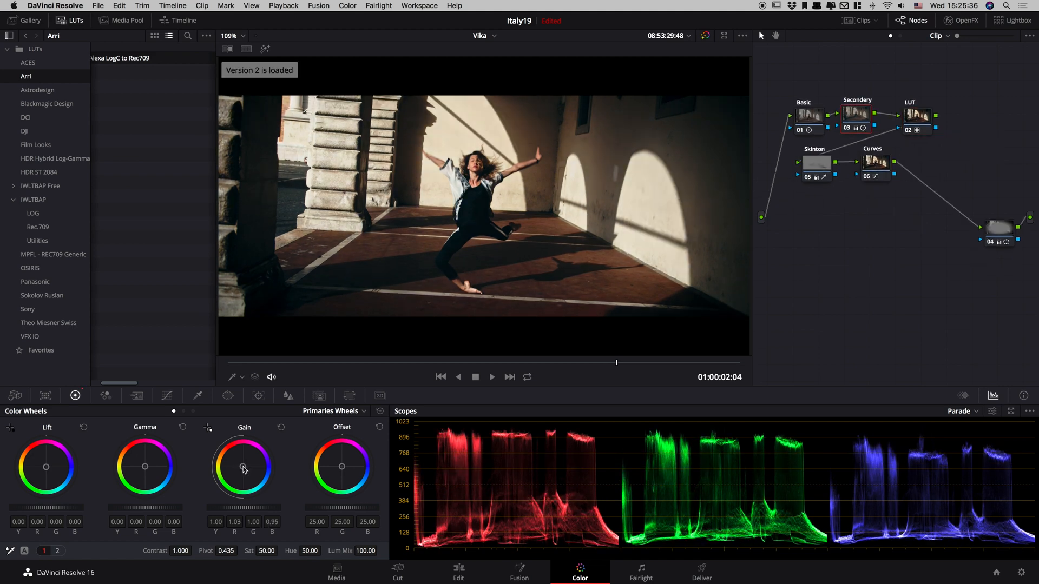
Set node 03's blue gain to 0.97, nudge its gamma slightly toward cool, and compare with version 1 again.
{"action": "left_click_drag", "start_coordinate": [243, 467], "coordinate": [243, 466]}
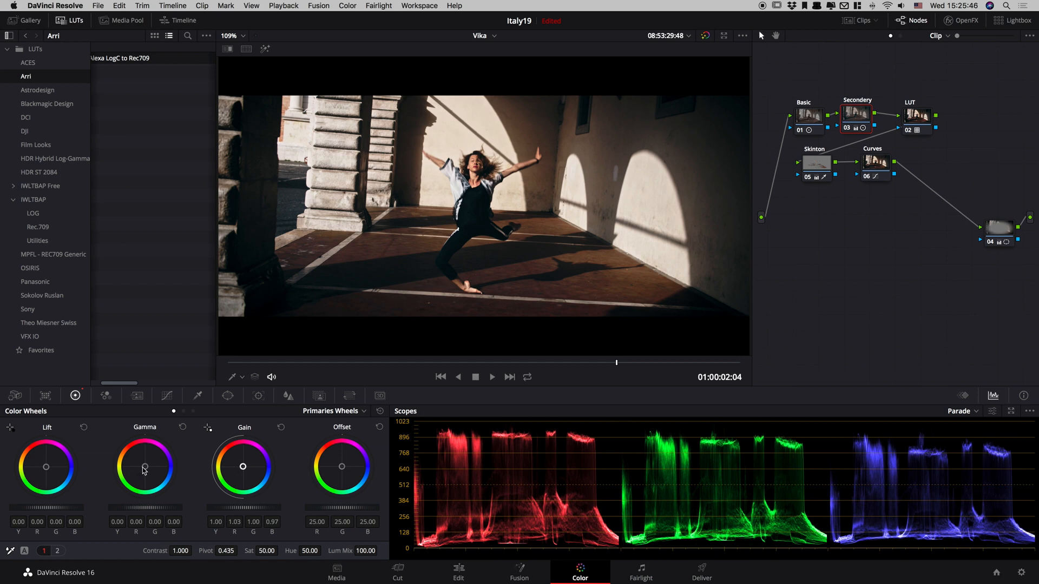
{"action": "left_click_drag", "start_coordinate": [144, 470], "coordinate": [145, 472]}
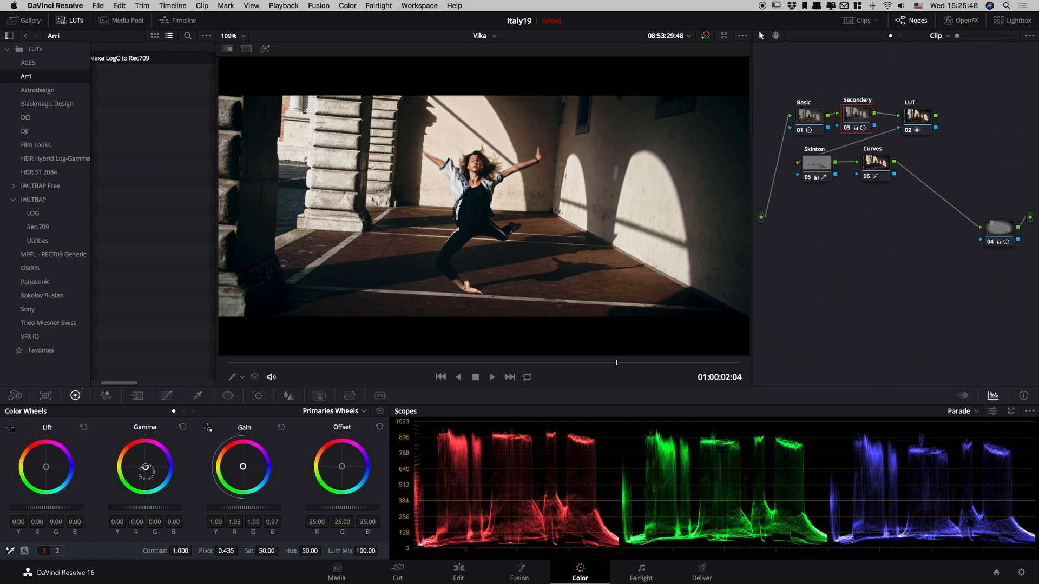
{"action": "key", "text": "super+b"}
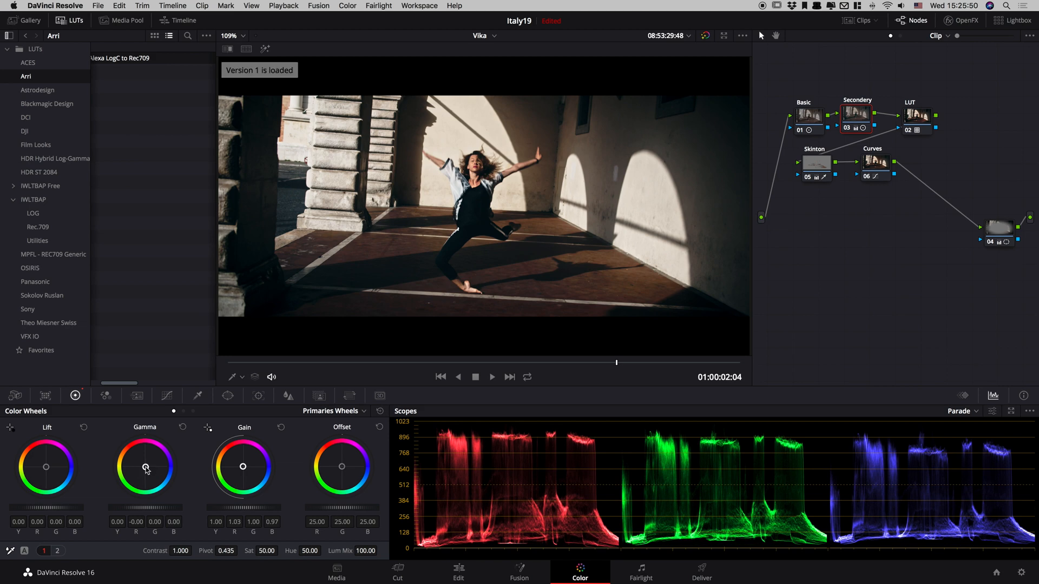
{"action": "key", "text": "super+n"}
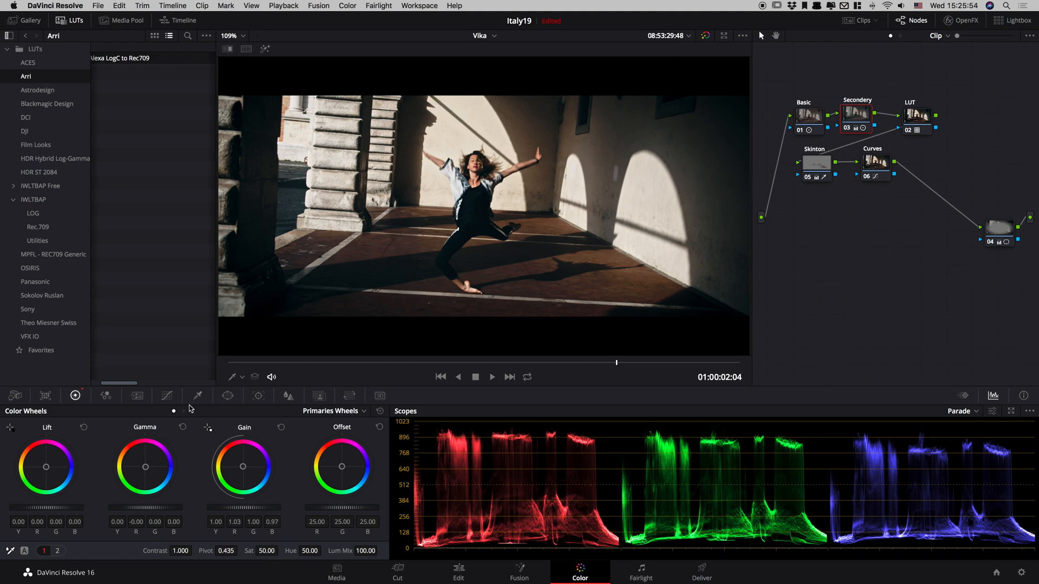
Play part of the clip in the enlarged viewer to review the warmer highlights.
{"action": "key", "text": "alt+f"}
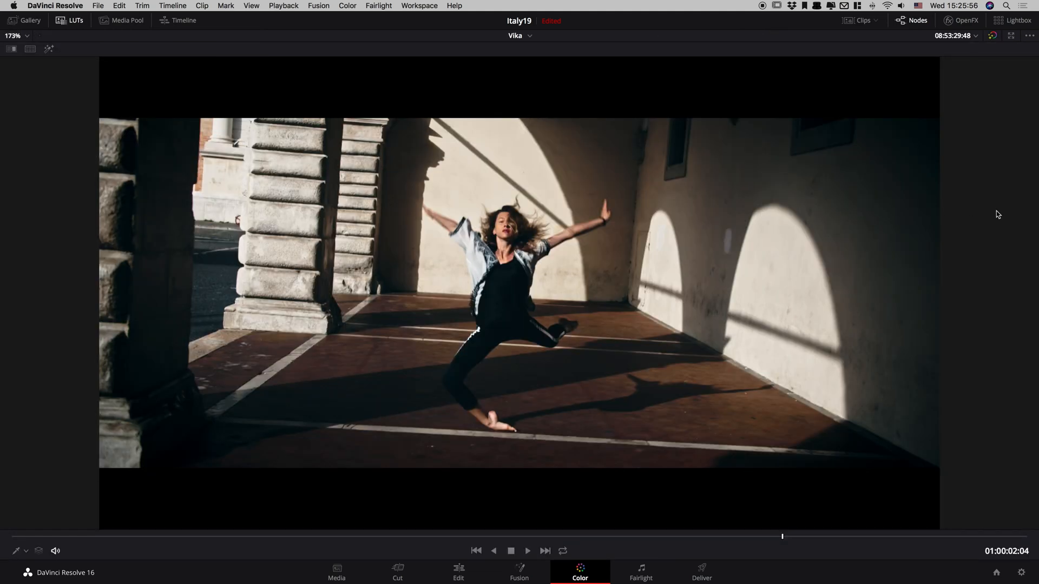
{"action": "key", "text": "space"}
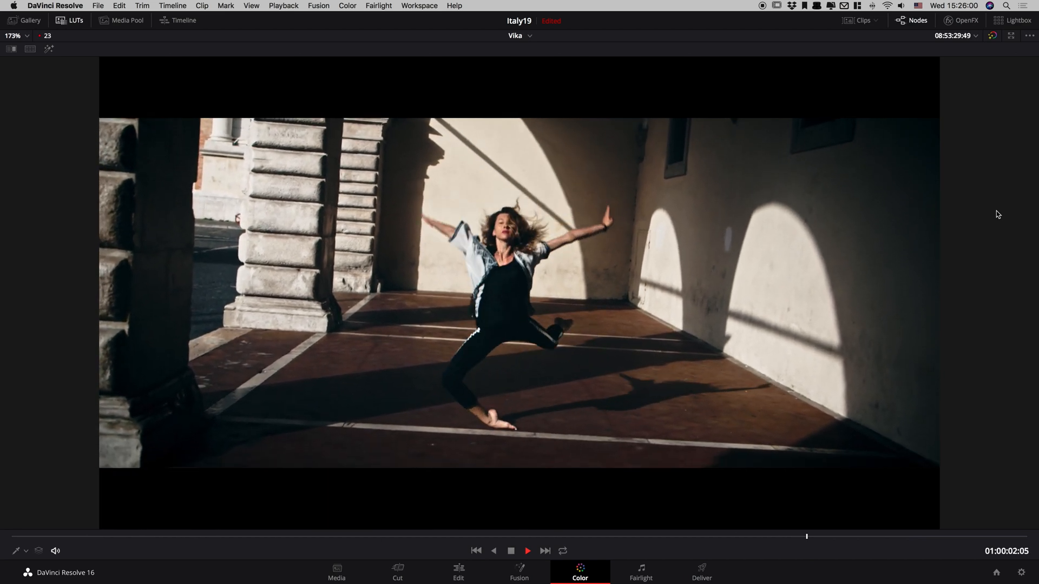
{"action": "key", "text": "space"}
{"action": "key", "text": "alt+f"}
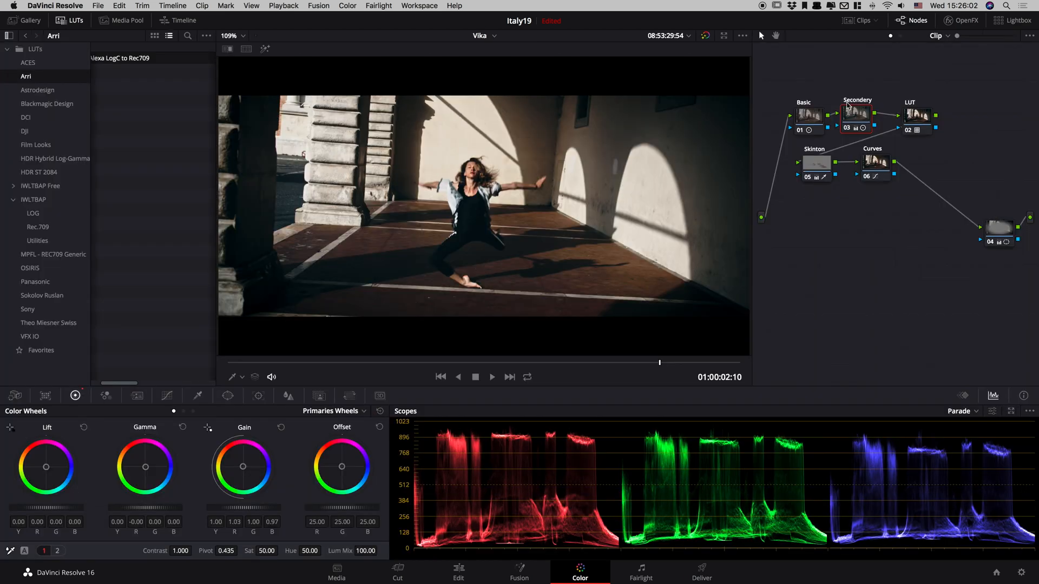
Add serial node 07 after the Curves node and give it a circular window.
{"action": "left_click", "coordinate": [863, 167]}
{"action": "key", "text": "alt+s"}
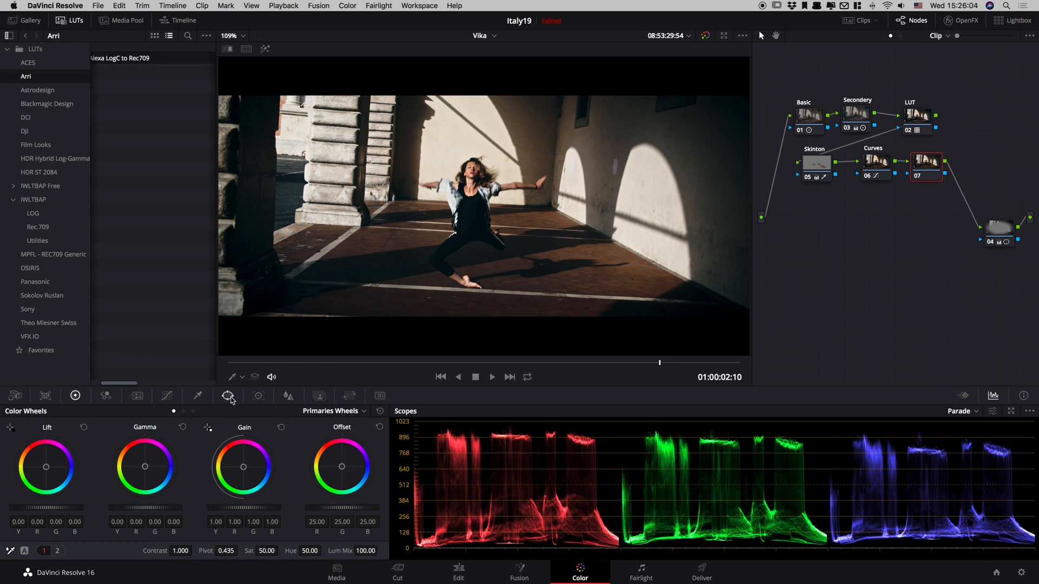
{"action": "left_click", "coordinate": [228, 396]}
{"action": "left_click", "coordinate": [27, 477]}
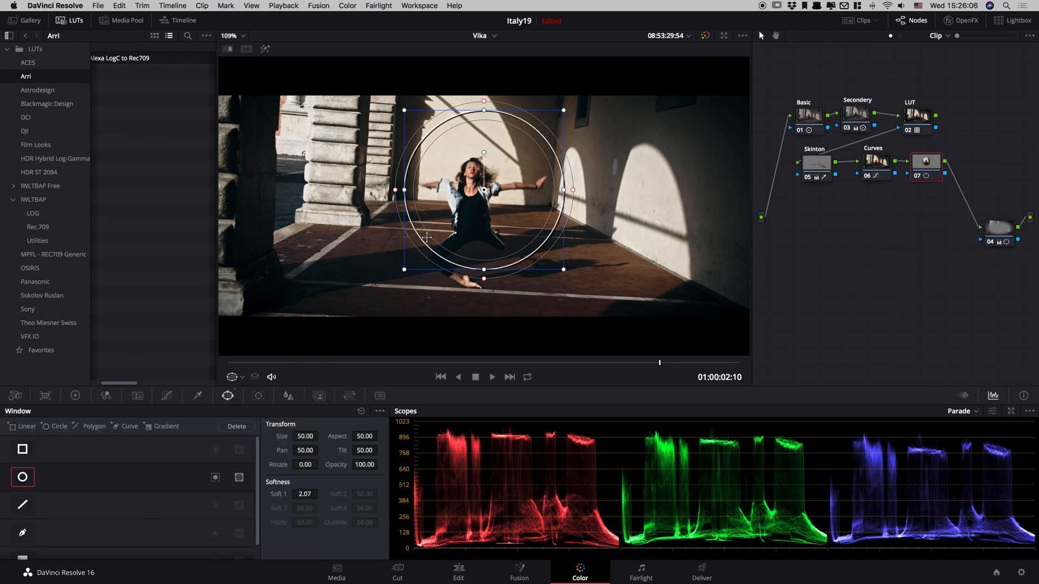
Shape node 07's circle into a tall oval around the dancer, with aspect about 35, tilt about 48.6 and softness about 4.9.
{"action": "mouse_move", "coordinate": [520, 202]}
{"action": "left_mouse_down"}
{"action": "mouse_move", "coordinate": [498, 237]}
{"action": "mouse_move", "coordinate": [513, 220]}
{"action": "left_mouse_up"}
{"action": "left_click_drag", "start_coordinate": [476, 300], "coordinate": [476, 324]}
{"action": "left_click_drag", "start_coordinate": [474, 260], "coordinate": [474, 274]}
{"action": "left_click_drag", "start_coordinate": [554, 335], "coordinate": [538, 323]}
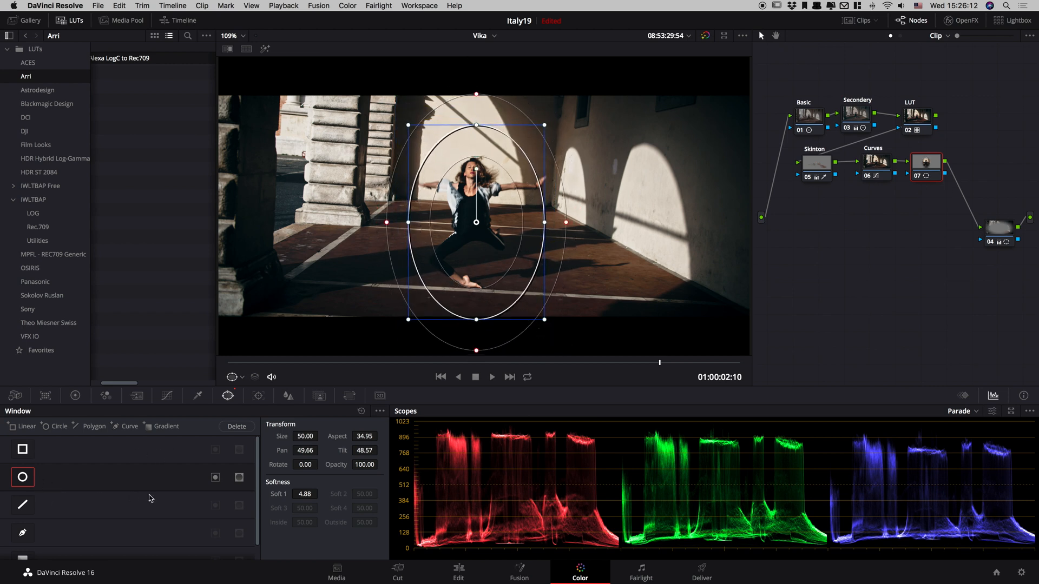
Brighten the dancer inside node 07's window by setting gain to 1.01 and gamma to 0.01.
{"action": "left_click", "coordinate": [75, 395]}
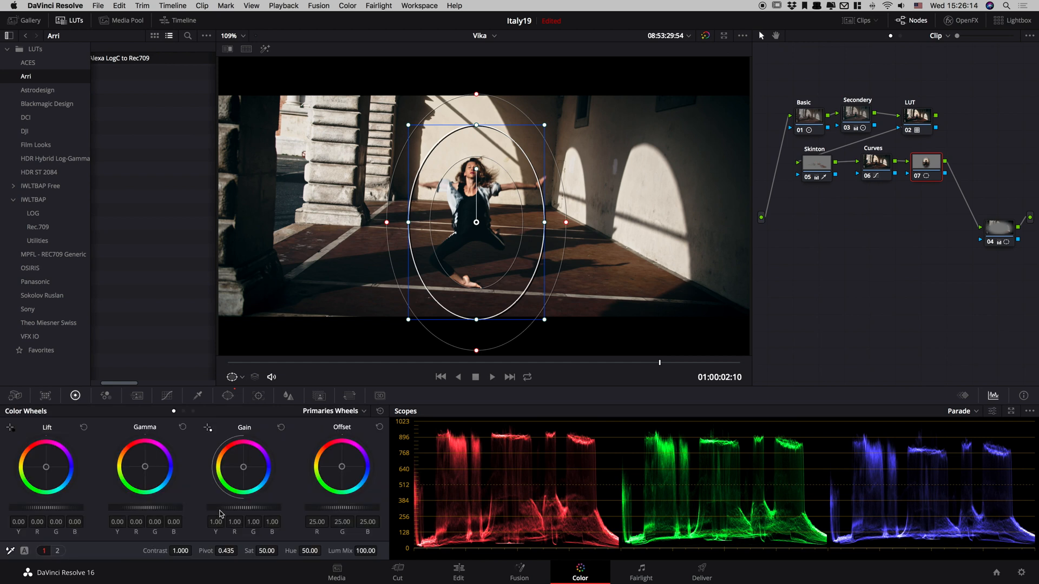
{"action": "left_click_drag", "start_coordinate": [224, 507], "coordinate": [223, 507]}
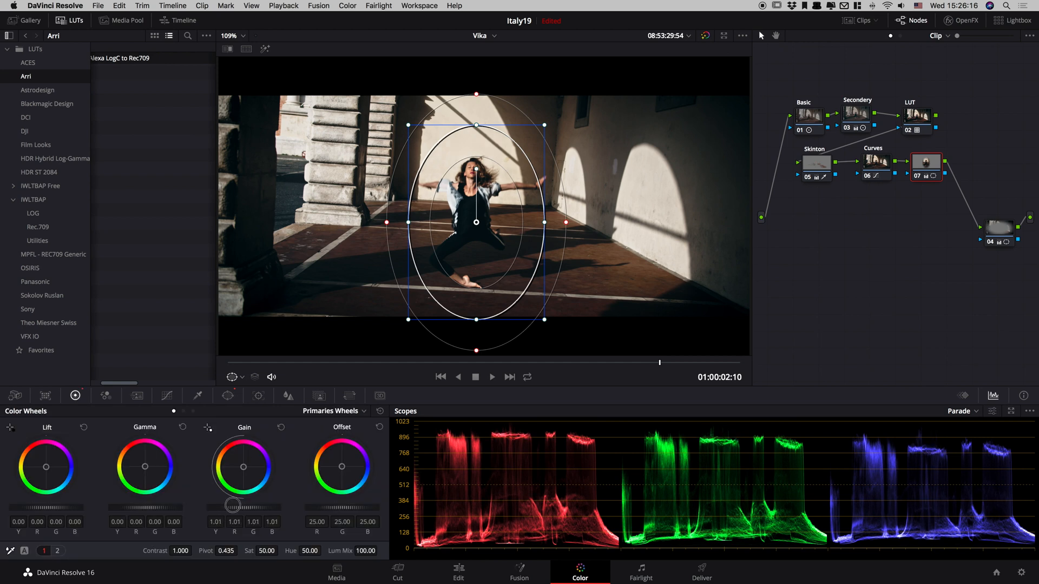
{"action": "left_click_drag", "start_coordinate": [145, 508], "coordinate": [157, 507]}
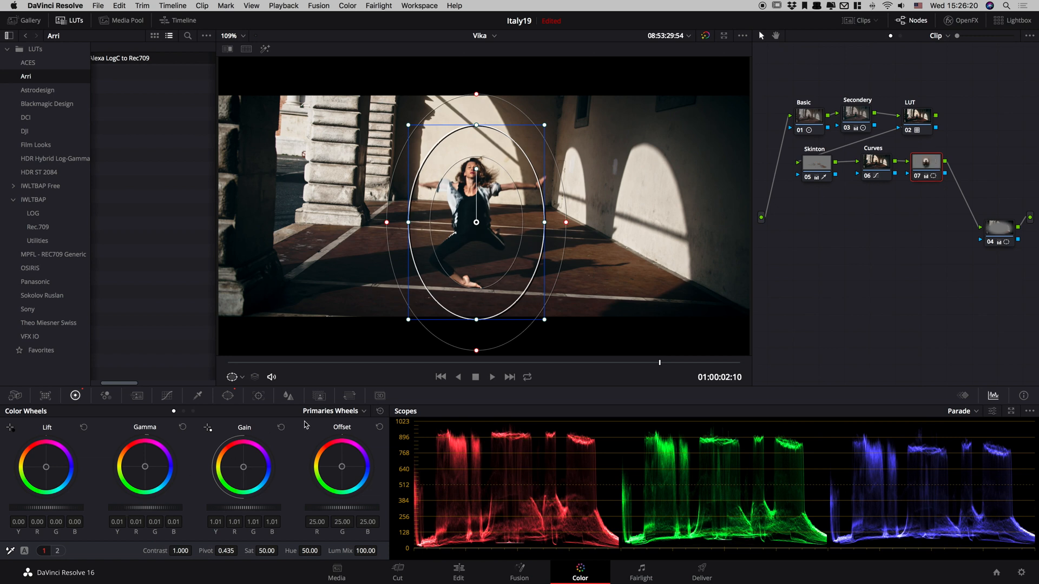
Try to track node 07's oval window backward through the clip, undo the tracking and play the clip.
{"action": "left_click", "coordinate": [167, 395]}
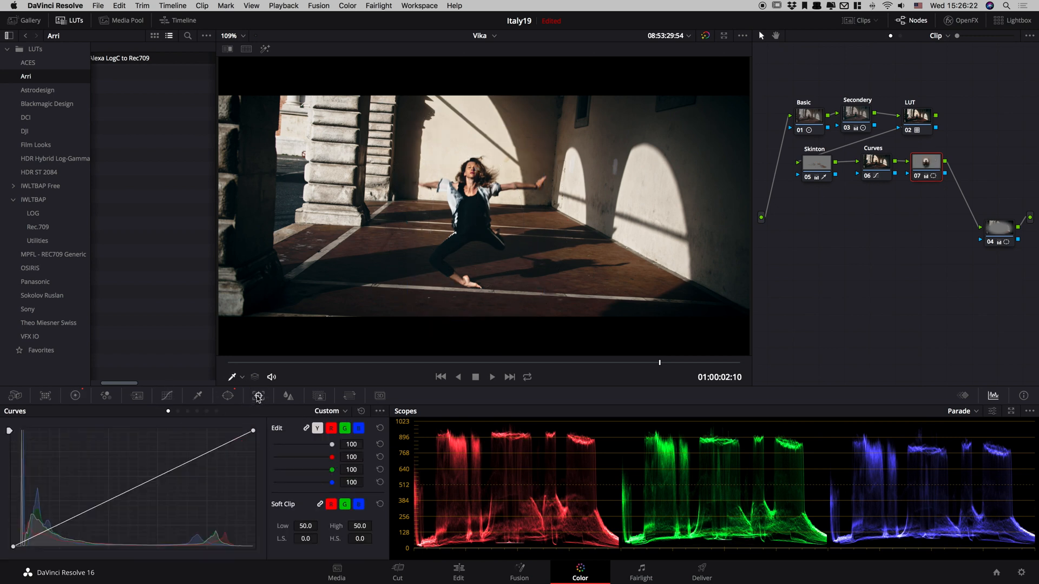
{"action": "left_click", "coordinate": [258, 395]}
{"action": "left_click", "coordinate": [31, 429]}
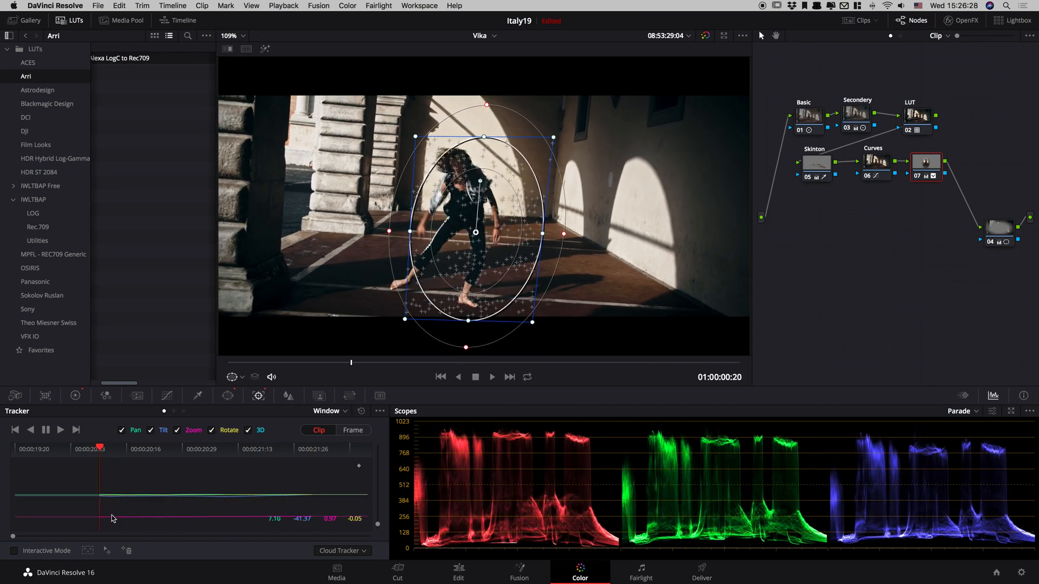
{"action": "key", "text": "super+z"}
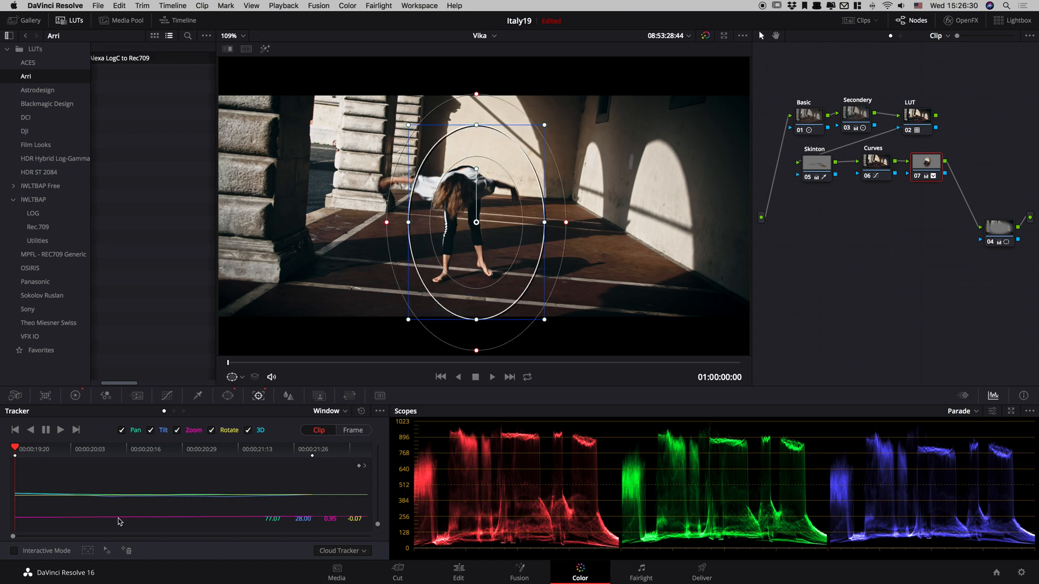
{"action": "key", "text": "space"}
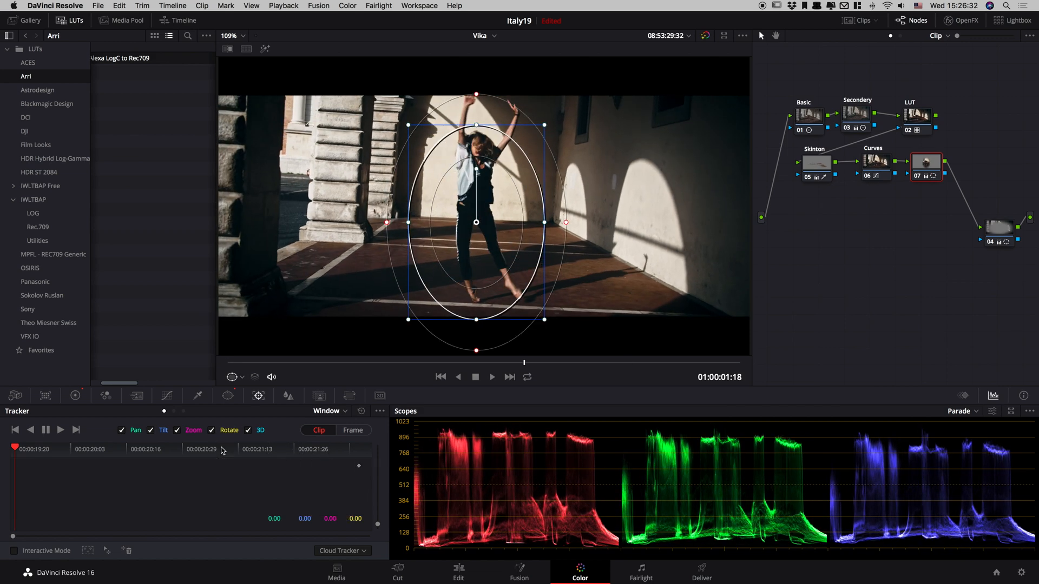
Shrink node 07's window to a small oval around the dancer's head at frame 01:00:01:21, checking it with the overlay hidden.
{"action": "left_click_drag", "start_coordinate": [514, 204], "coordinate": [515, 173]}
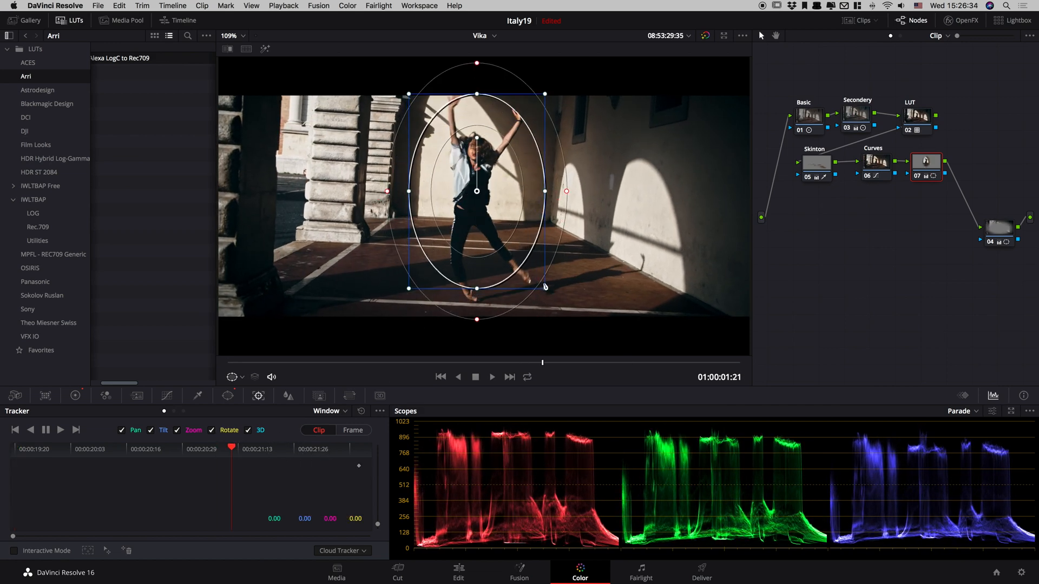
{"action": "left_click", "coordinate": [233, 377]}
{"action": "left_click", "coordinate": [249, 397]}
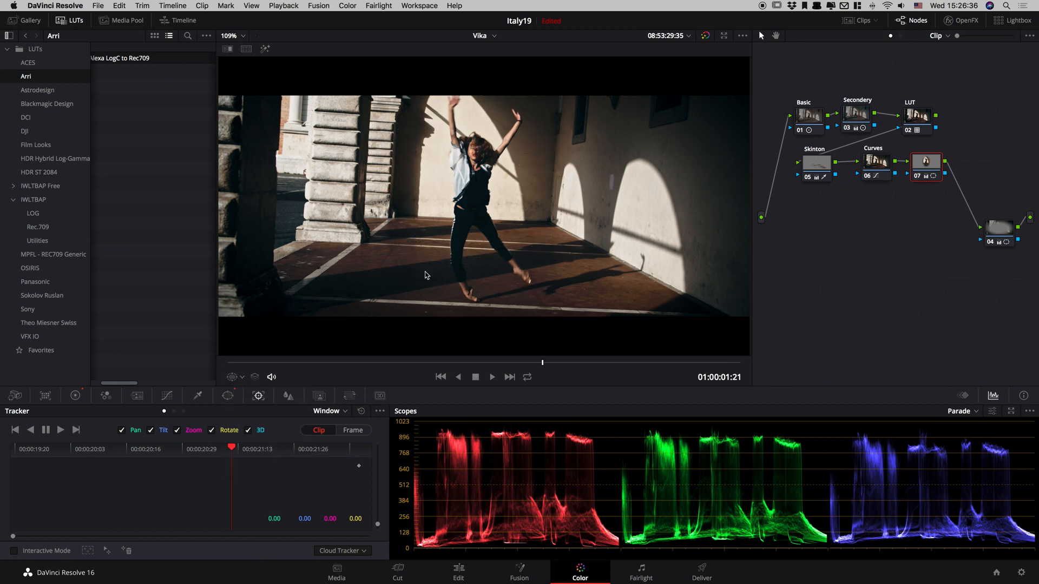
{"action": "left_click", "coordinate": [233, 376]}
{"action": "left_click", "coordinate": [258, 408]}
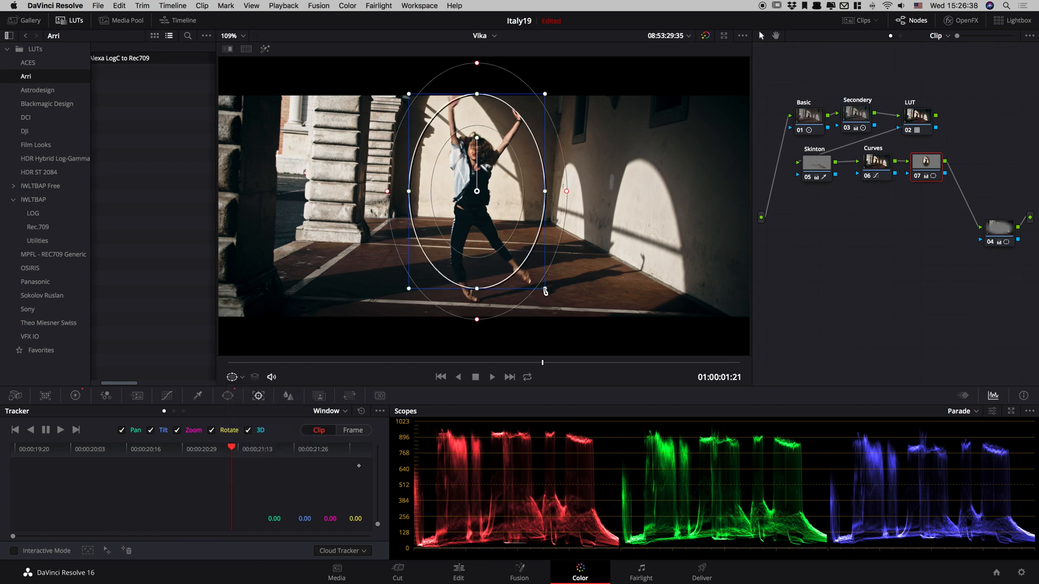
{"action": "left_click_drag", "start_coordinate": [544, 291], "coordinate": [474, 156]}
Track the small head window backward to the clip's start, and forward from its keyframe to the end.
{"action": "left_click", "coordinate": [28, 432]}
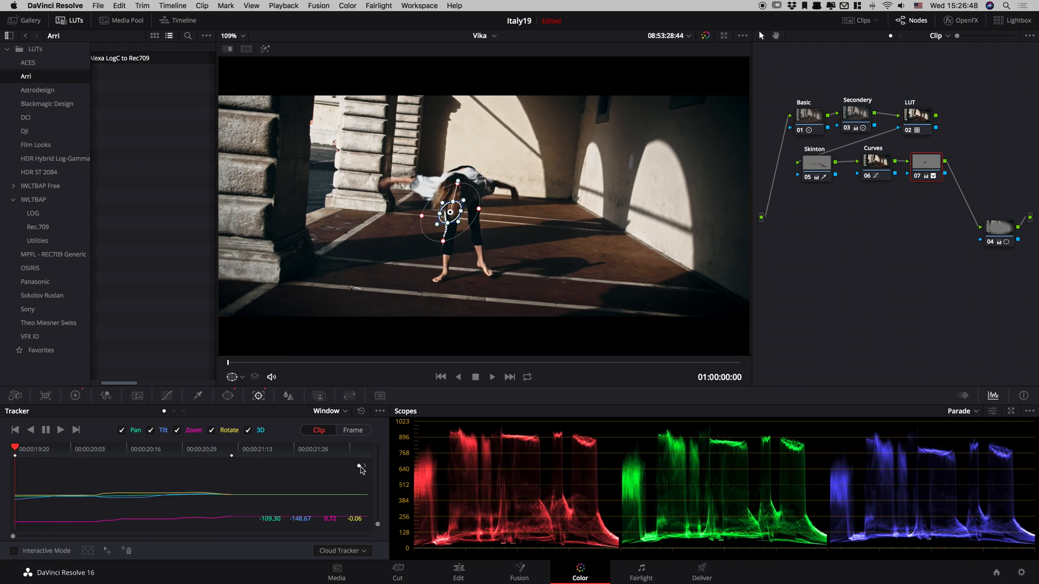
{"action": "left_click", "coordinate": [366, 466]}
{"action": "left_click", "coordinate": [60, 429]}
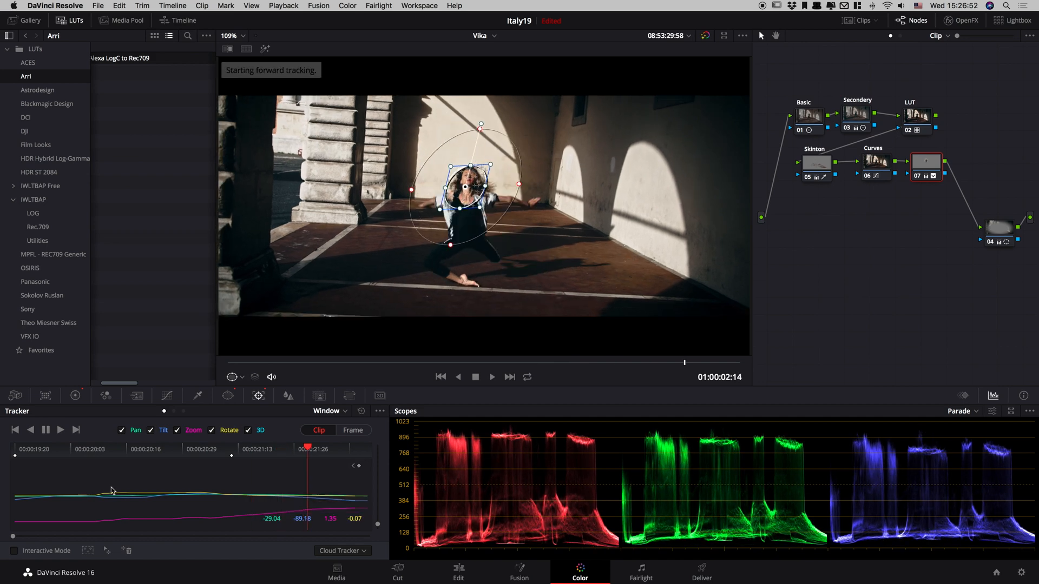
Enlarge the tracked window at its starting keyframe into a tall oval covering the dancer's whole body, and check it along the clip.
{"action": "left_click", "coordinate": [354, 467]}
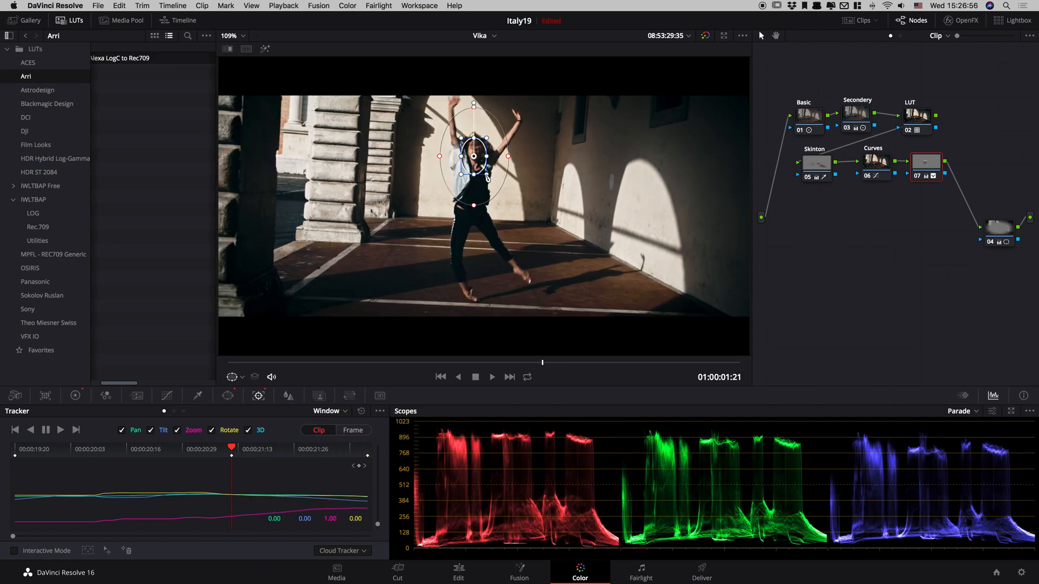
{"action": "left_click_drag", "start_coordinate": [486, 176], "coordinate": [533, 277]}
{"action": "left_click_drag", "start_coordinate": [470, 297], "coordinate": [476, 305]}
{"action": "left_click", "coordinate": [30, 430]}
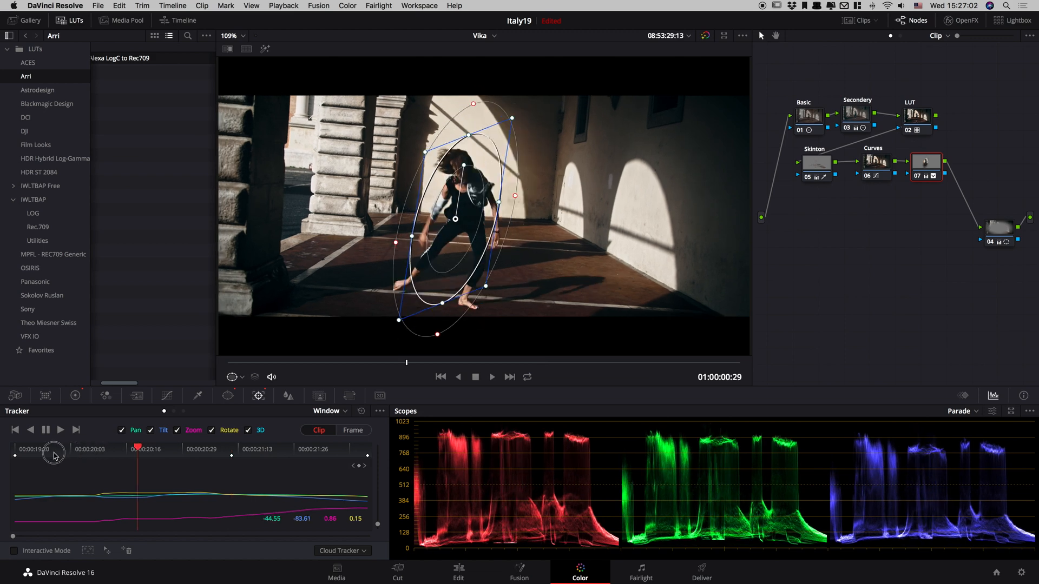
{"action": "left_click_drag", "start_coordinate": [9, 463], "coordinate": [72, 488]}
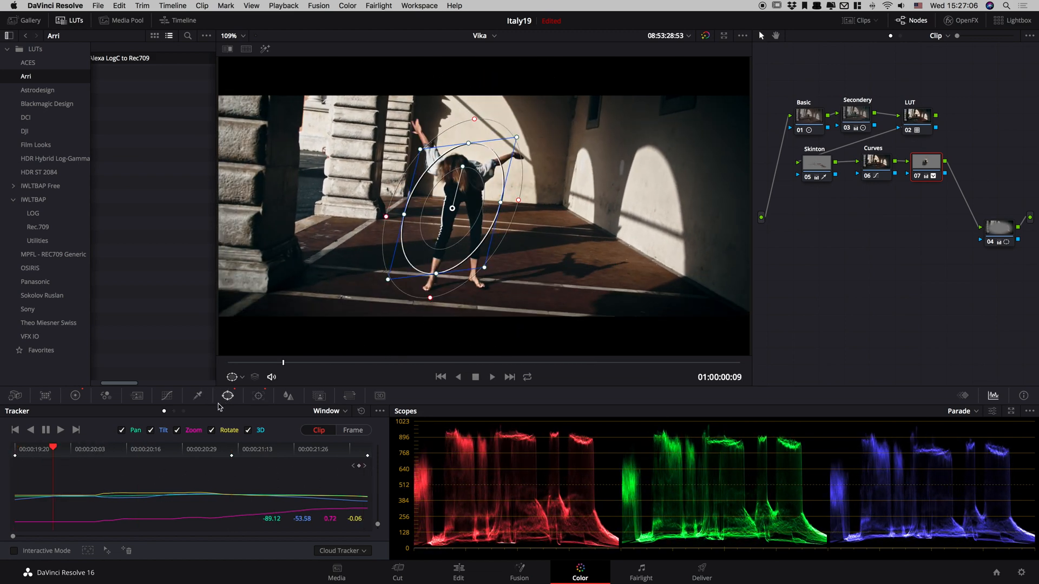
Hide the window overlay and play the graded clip full screen, pausing to examine the tracked dancer highlight.
{"action": "left_click", "coordinate": [228, 395]}
{"action": "left_click", "coordinate": [198, 395]}
{"action": "key", "text": "alt+f"}
{"action": "key", "text": "space"}
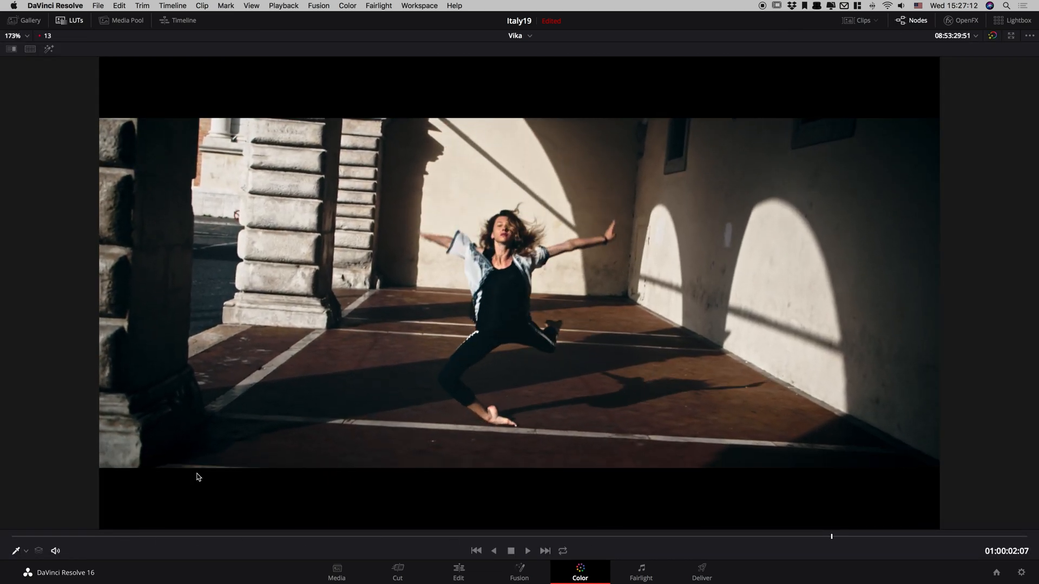
{"action": "key", "text": "space"}
{"action": "key", "text": "space"}
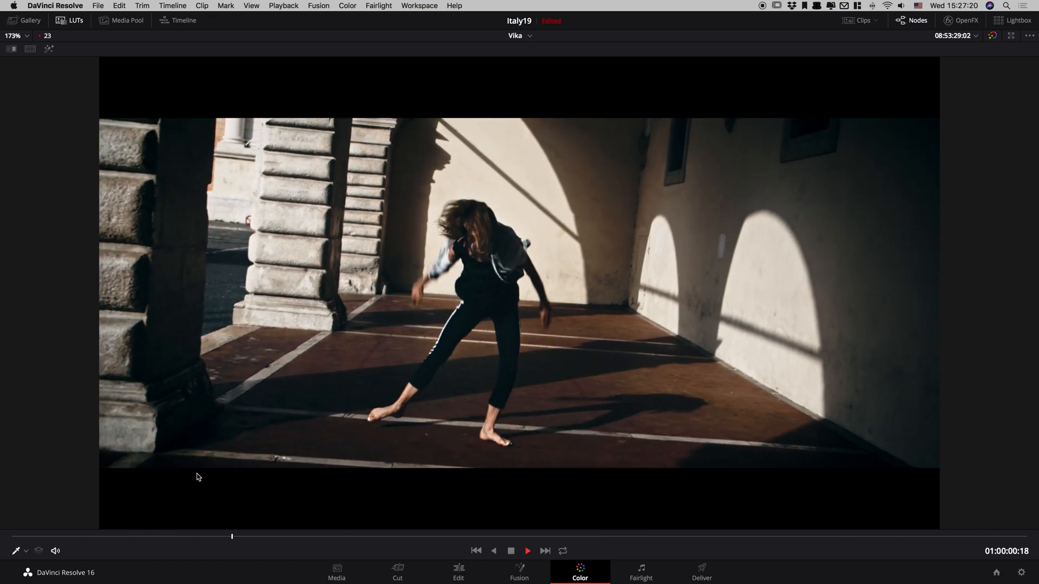
{"action": "key", "text": "space"}
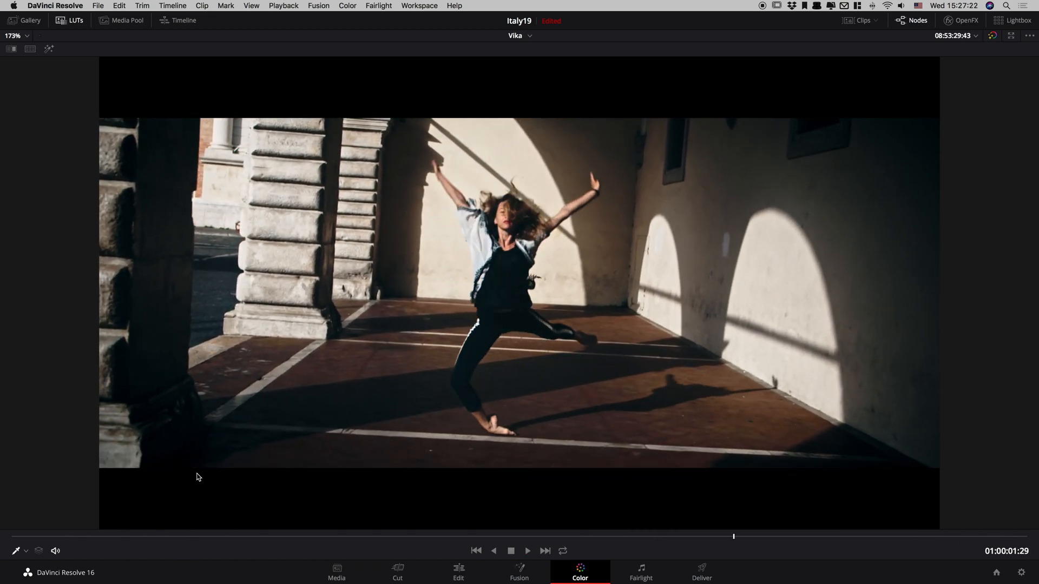
{"action": "key", "text": "space"}
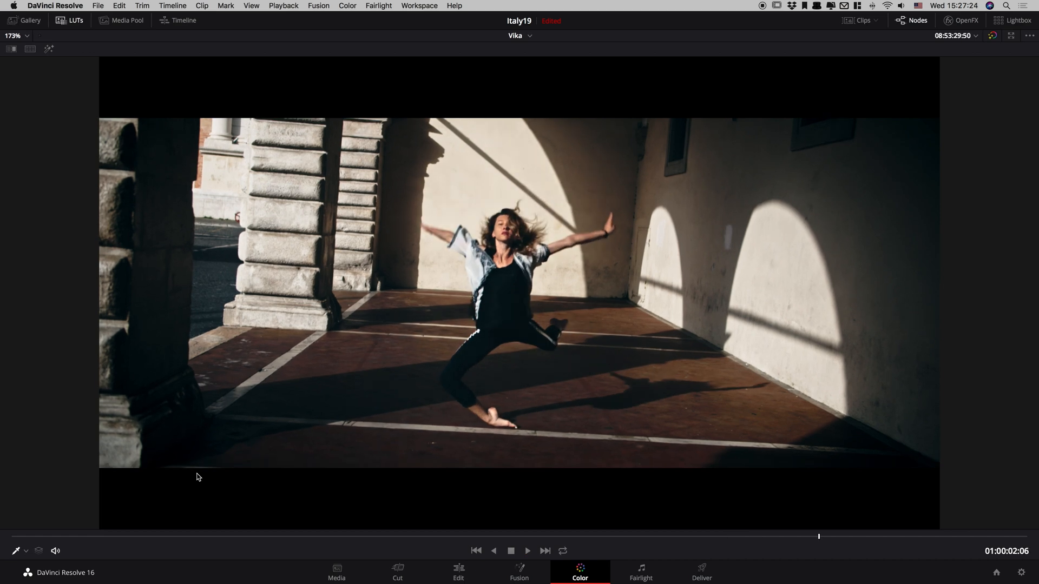
{"action": "key", "text": "space"}
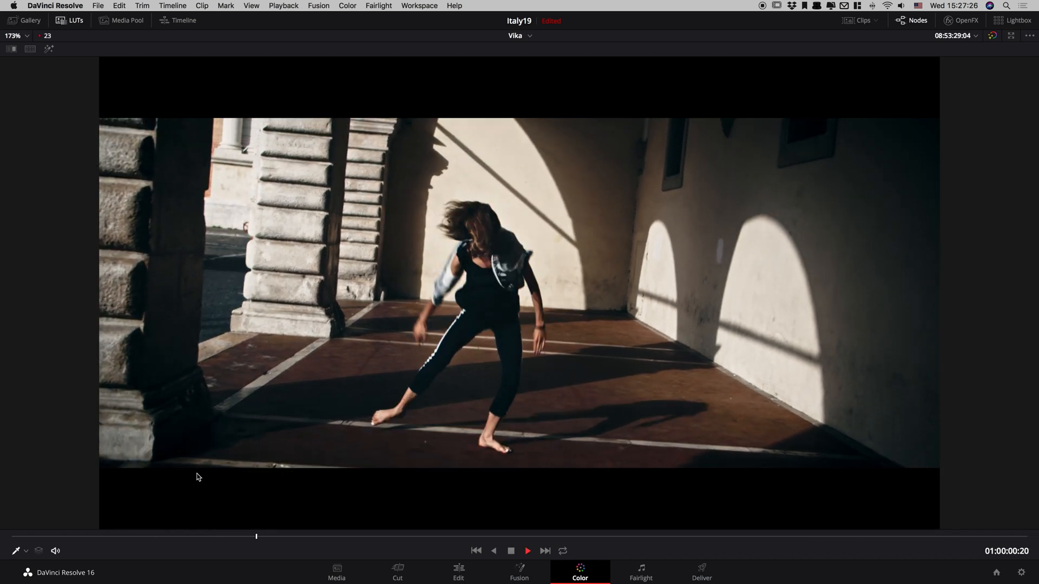
{"action": "key", "text": "space"}
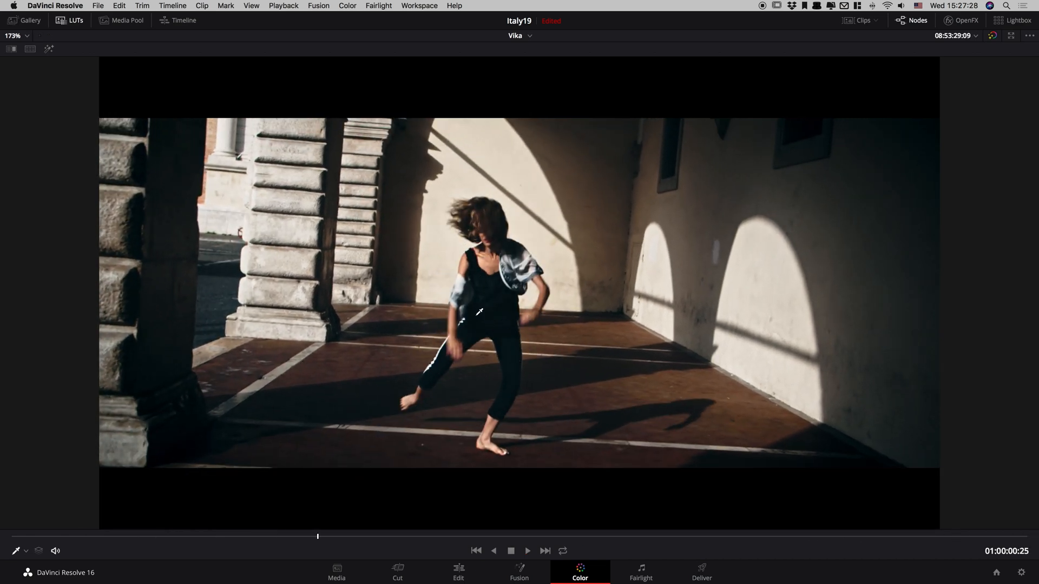
{"action": "key", "text": "space"}
{"action": "key", "text": "space"}
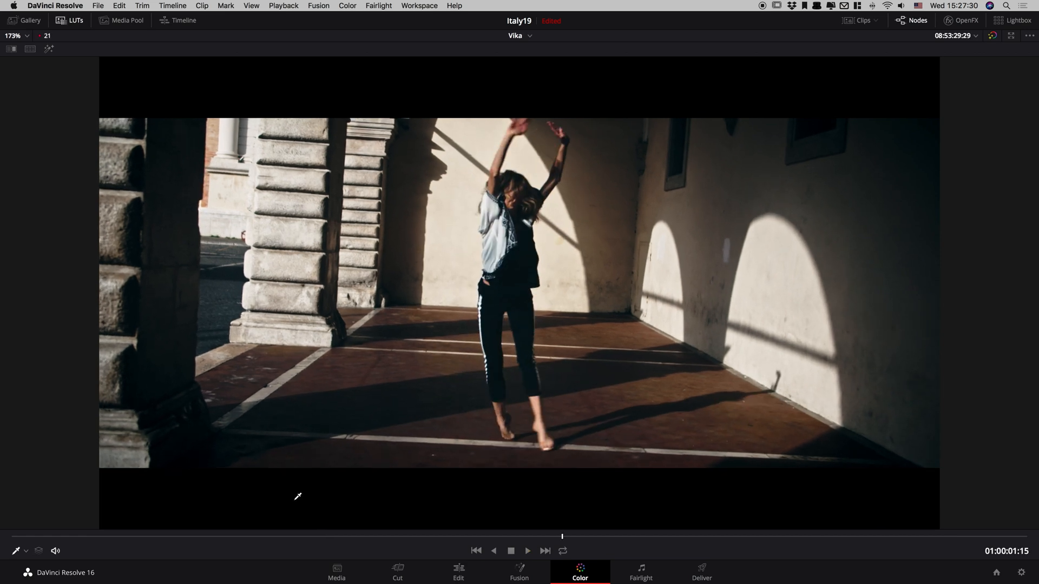
{"action": "key", "text": "alt+f"}
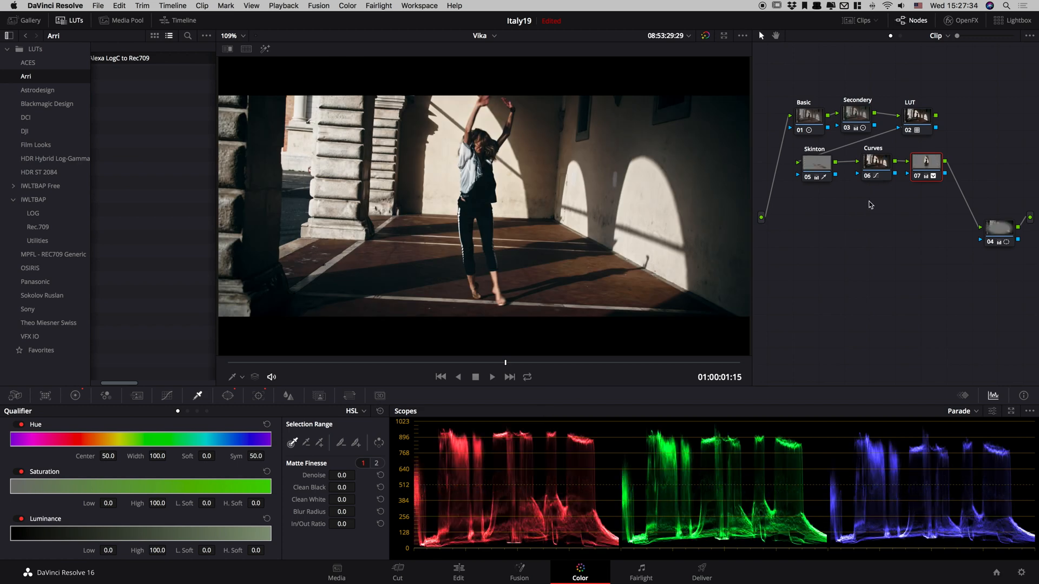
Compare the finished grade with the bypassed image in full screen, both on still frames and during playback.
{"action": "left_click", "coordinate": [921, 119]}
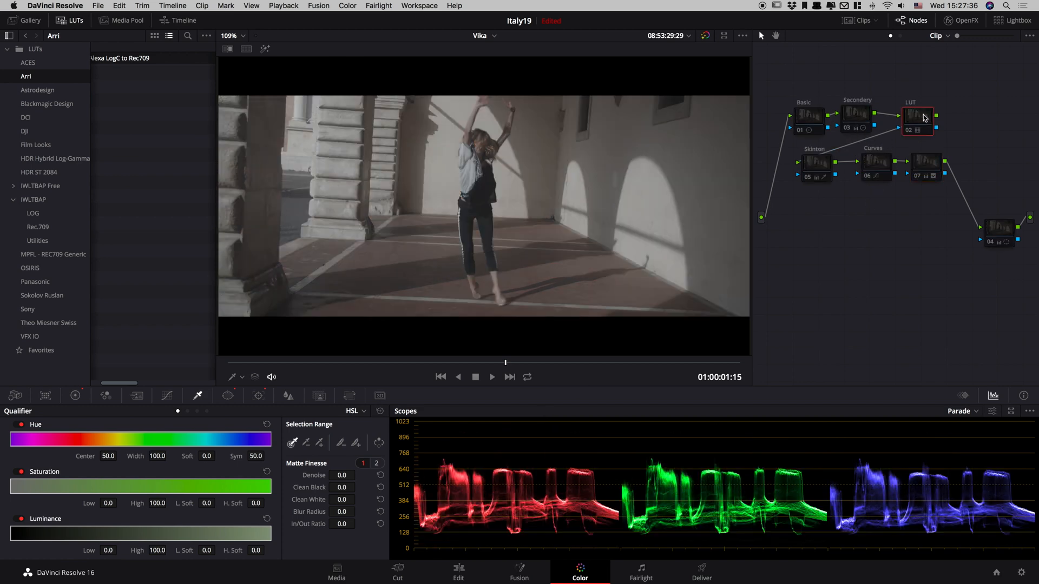
{"action": "key", "text": "alt+f"}
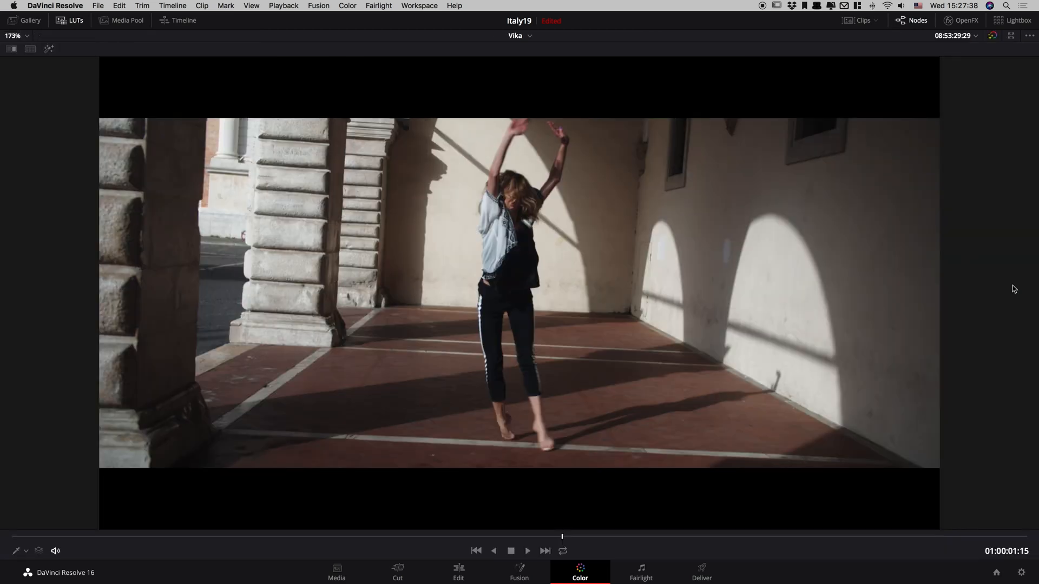
{"action": "key", "text": "super+d"}
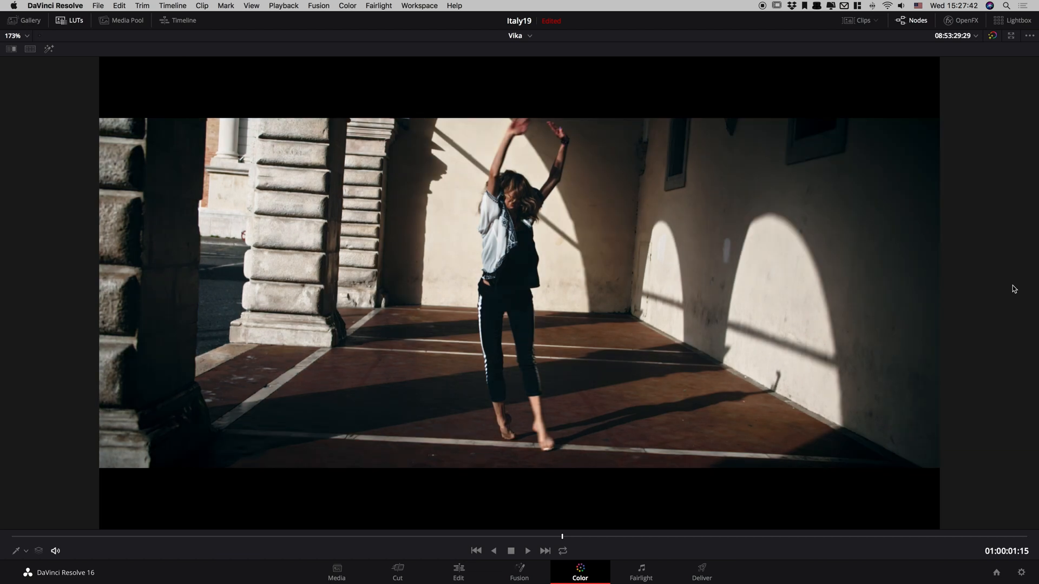
{"action": "key", "text": "space"}
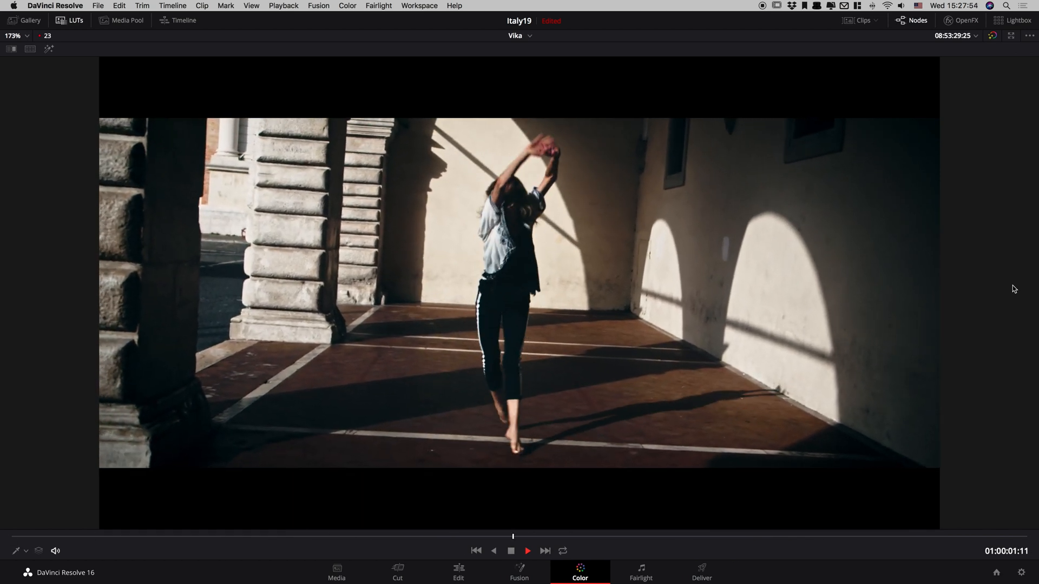
{"action": "key", "text": "space"}
{"action": "key", "text": "shift+d"}
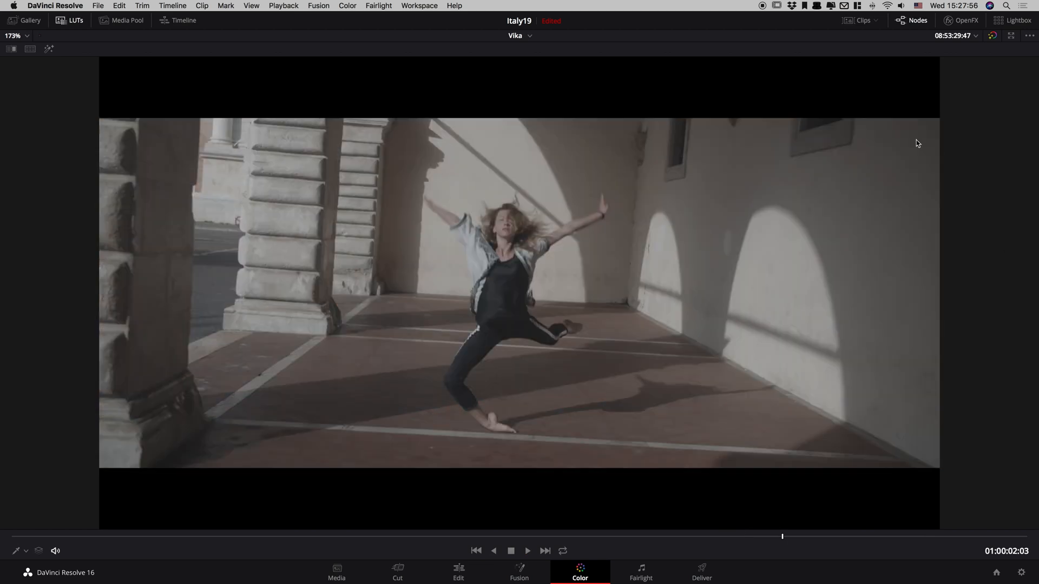
{"action": "key", "text": "shift+d"}
{"action": "key", "text": "shift+f"}
{"action": "key", "text": "alt+f"}
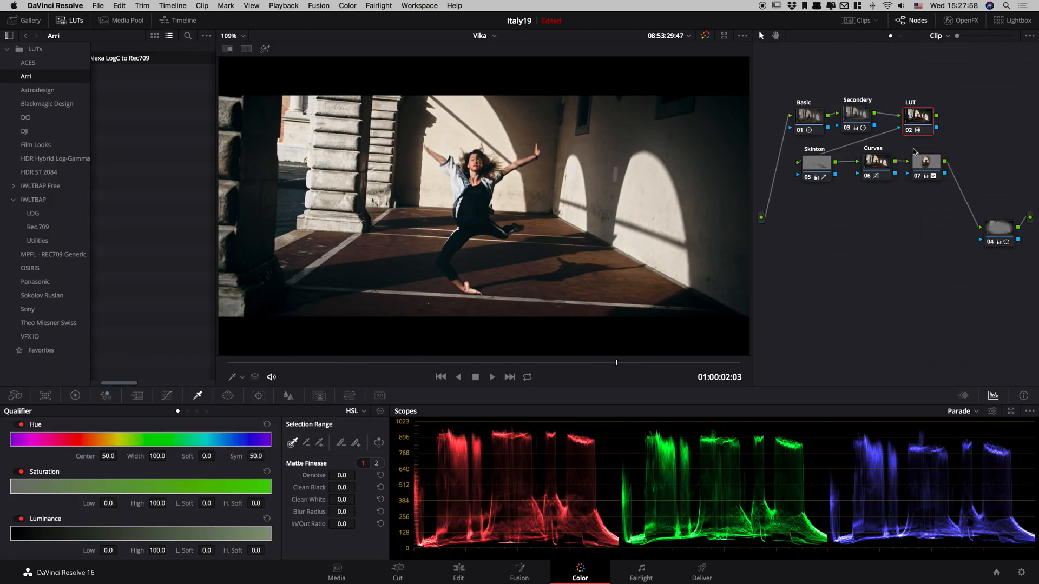
Push the Secondery node's Log shadow wheel toward blue, to R -0.15, G 0.02 and B 0.18.
{"action": "left_click", "coordinate": [856, 116]}
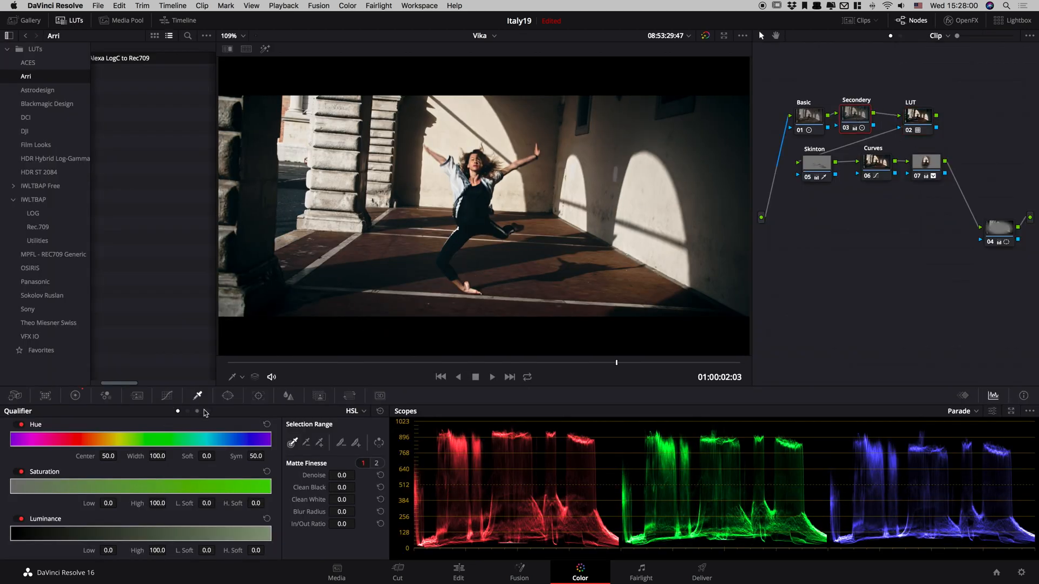
{"action": "left_click", "coordinate": [75, 395]}
{"action": "left_click", "coordinate": [193, 412]}
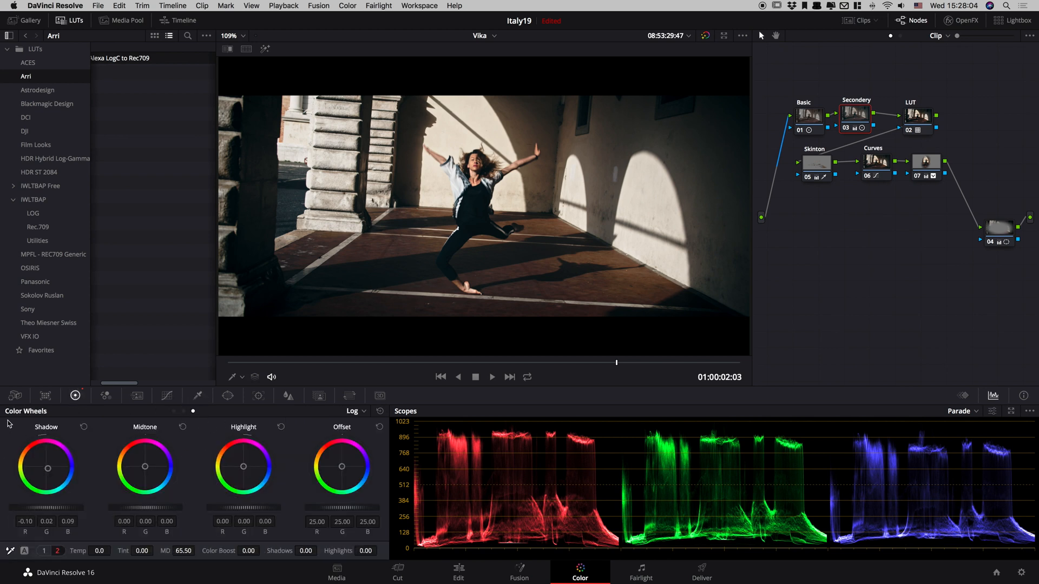
{"action": "left_click", "coordinate": [354, 412]}
{"action": "left_click", "coordinate": [364, 447]}
{"action": "left_click_drag", "start_coordinate": [51, 472], "coordinate": [63, 480]}
{"action": "key", "text": "super+z"}
Play the clip full screen and switch between its grade versions to compare the looks.
{"action": "key", "text": "alt+f"}
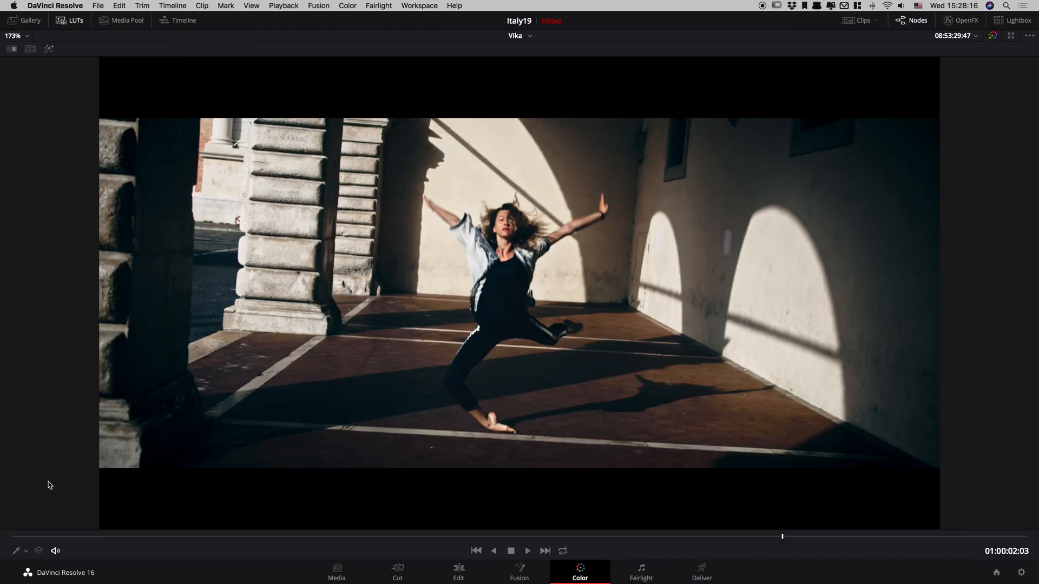
{"action": "key", "text": "space"}
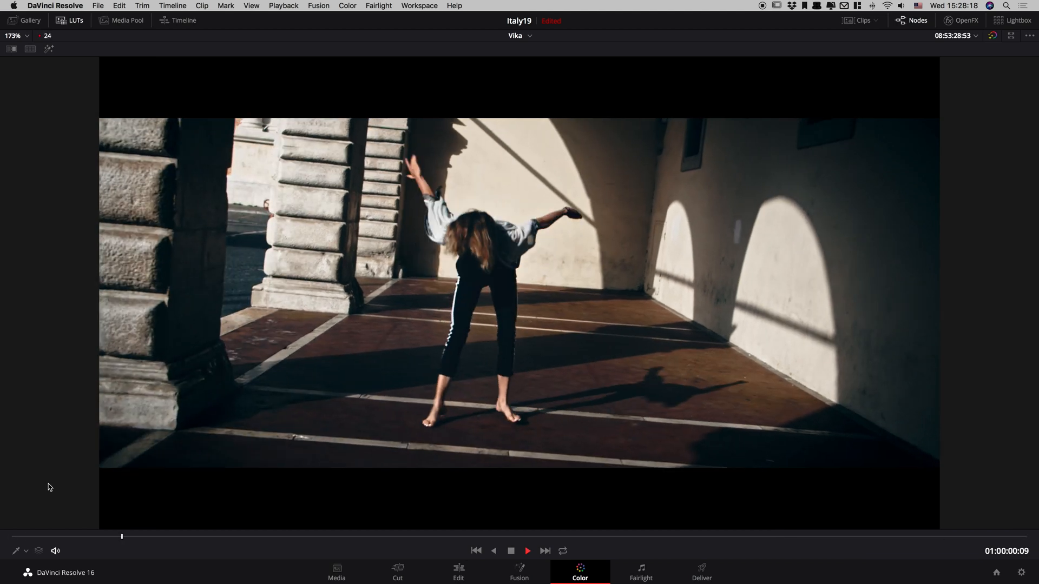
{"action": "key", "text": "space"}
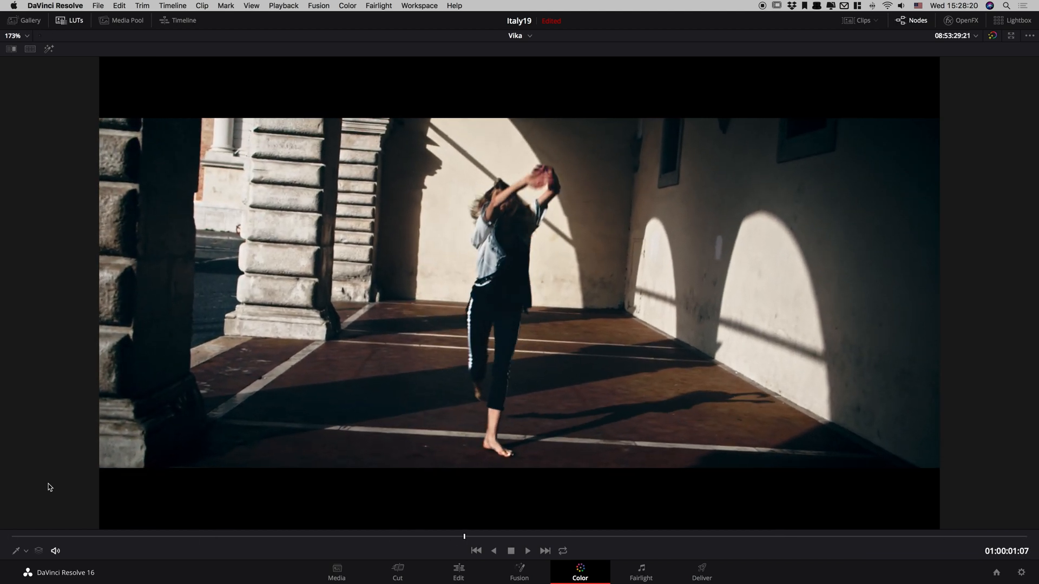
{"action": "key", "text": "super+b"}
{"action": "key", "text": "super+n"}
{"action": "key", "text": "space"}
{"action": "key", "text": "space"}
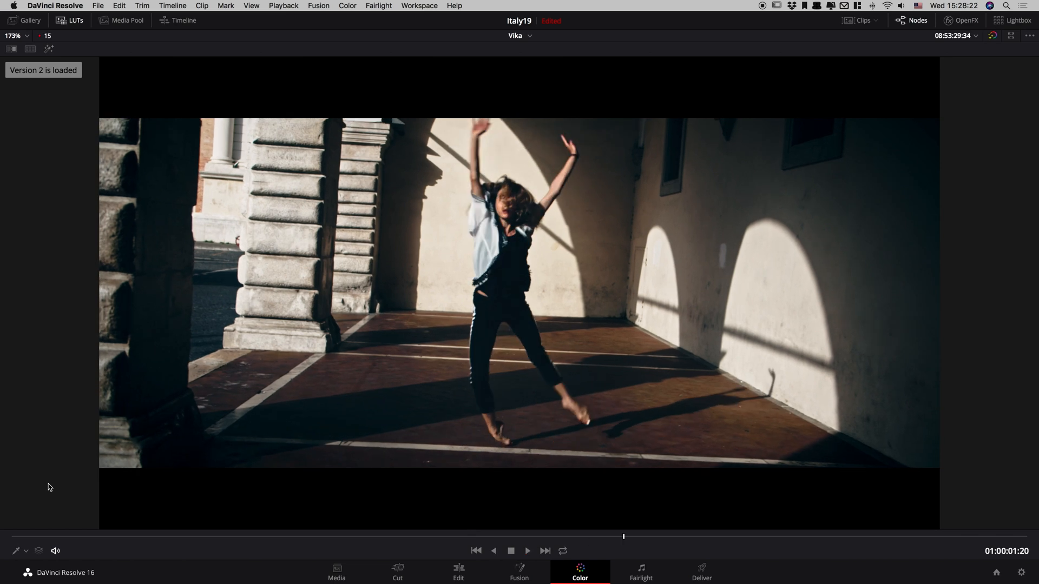
{"action": "key", "text": "super+b"}
{"action": "key", "text": "super+n"}
{"action": "key", "text": "alt+f"}
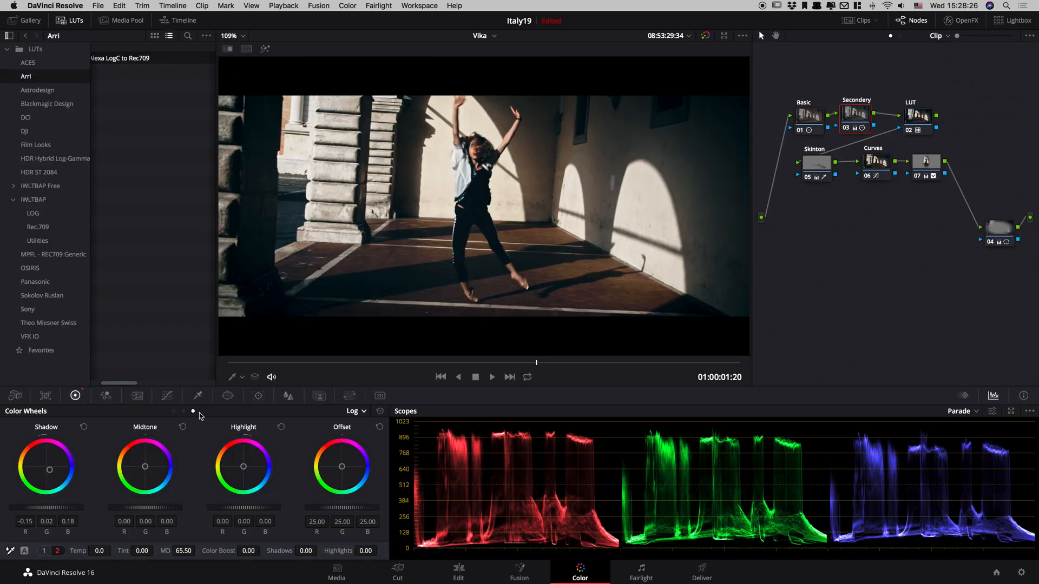
Lower the Secondery node's Log highlights and set the clip's Camera Raw exposure to -0.76.
{"action": "left_click_drag", "start_coordinate": [254, 508], "coordinate": [212, 520]}
{"action": "left_click", "coordinate": [15, 396]}
{"action": "left_click_drag", "start_coordinate": [197, 454], "coordinate": [189, 457]}
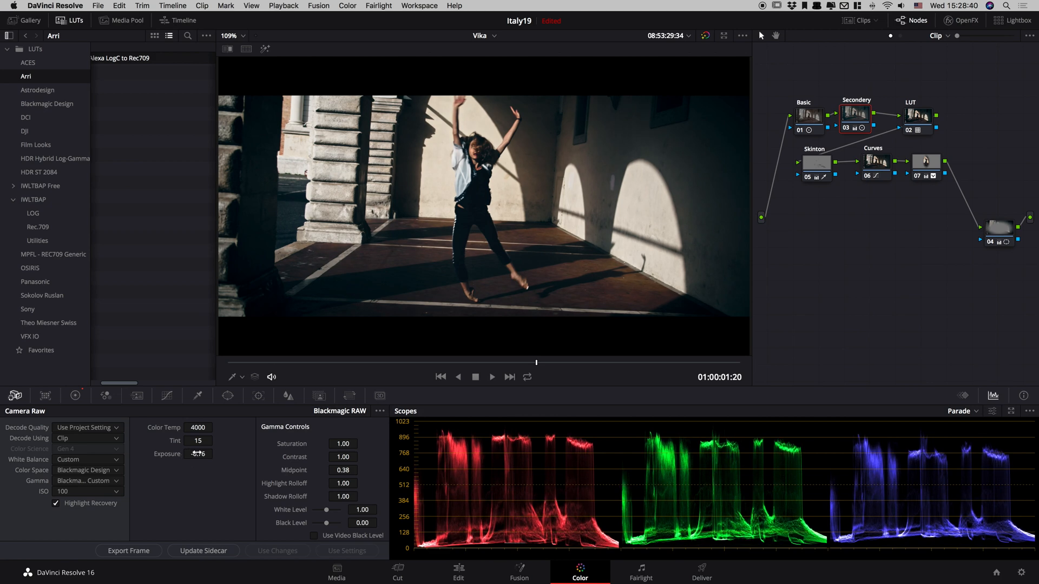
Review the darker grade in full-screen playback, scrub to the clip's end, and compare it with the earlier grade version.
{"action": "key", "text": "alt+f"}
{"action": "key", "text": "space"}
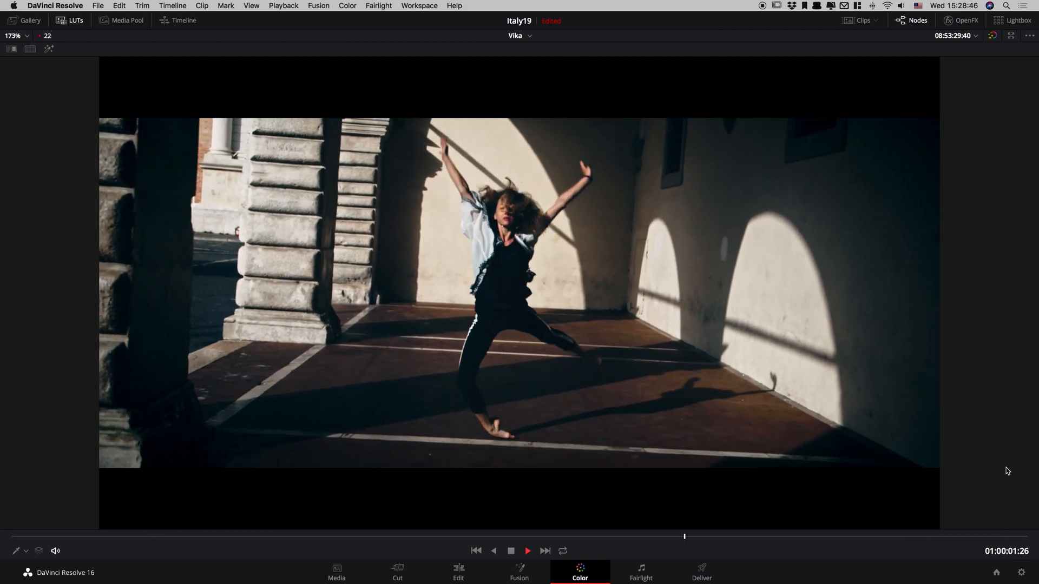
{"action": "key", "text": "space"}
{"action": "key", "text": "alt+f"}
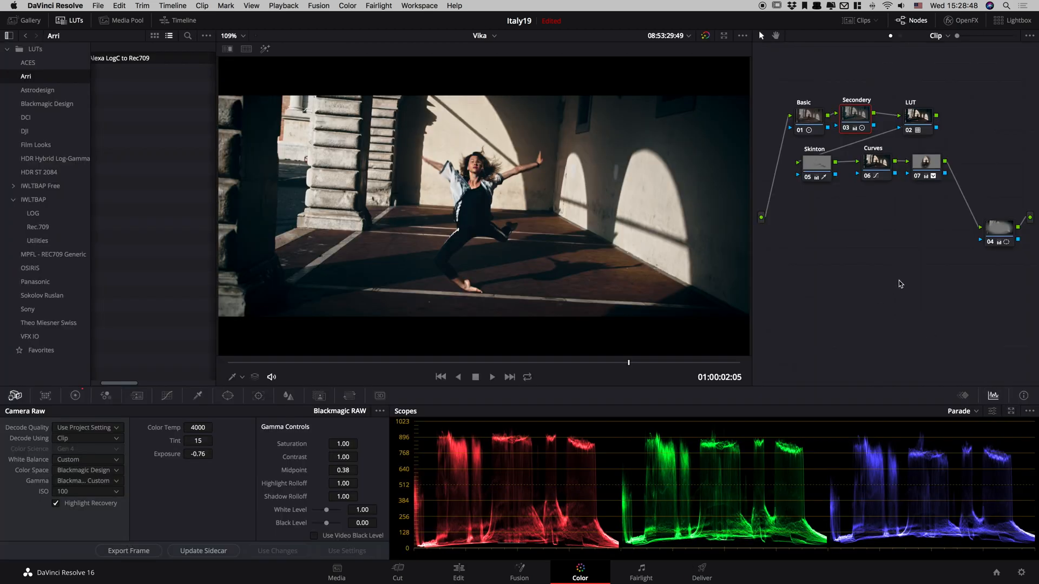
{"action": "left_click_drag", "start_coordinate": [715, 363], "coordinate": [802, 367]}
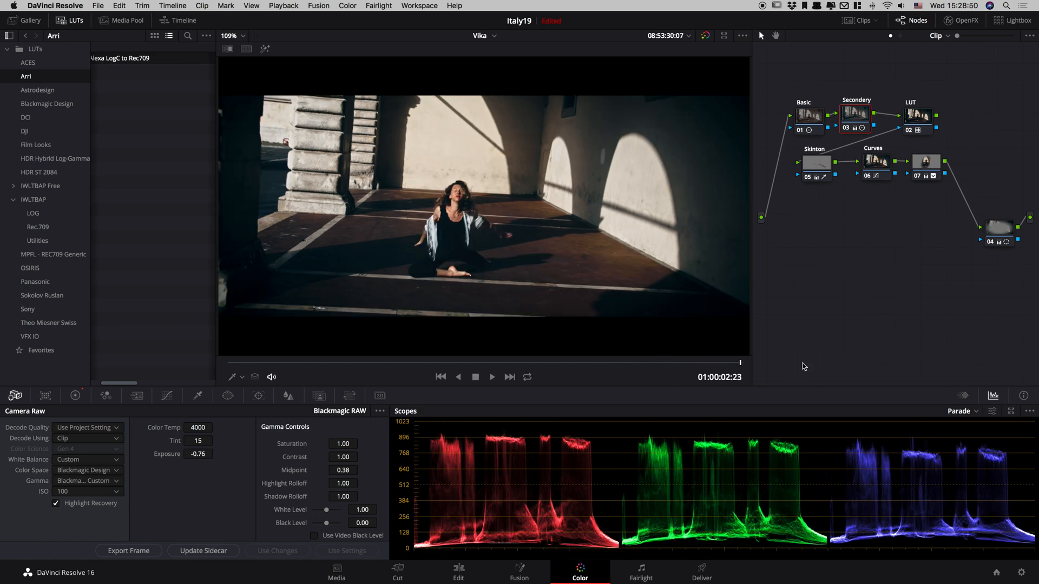
{"action": "key", "text": "super+b"}
{"action": "key", "text": "space"}
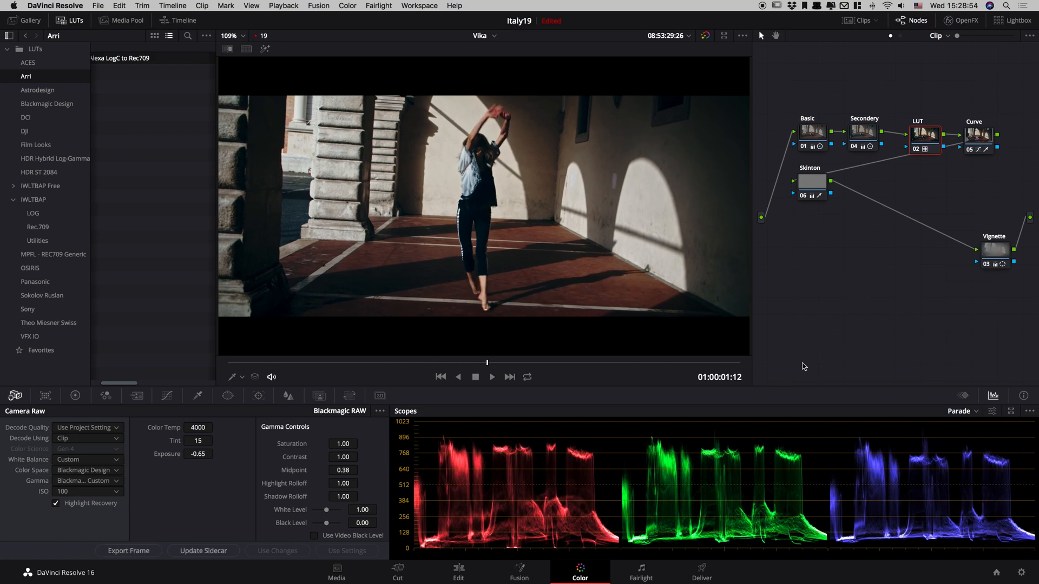
{"action": "key", "text": "super+n"}
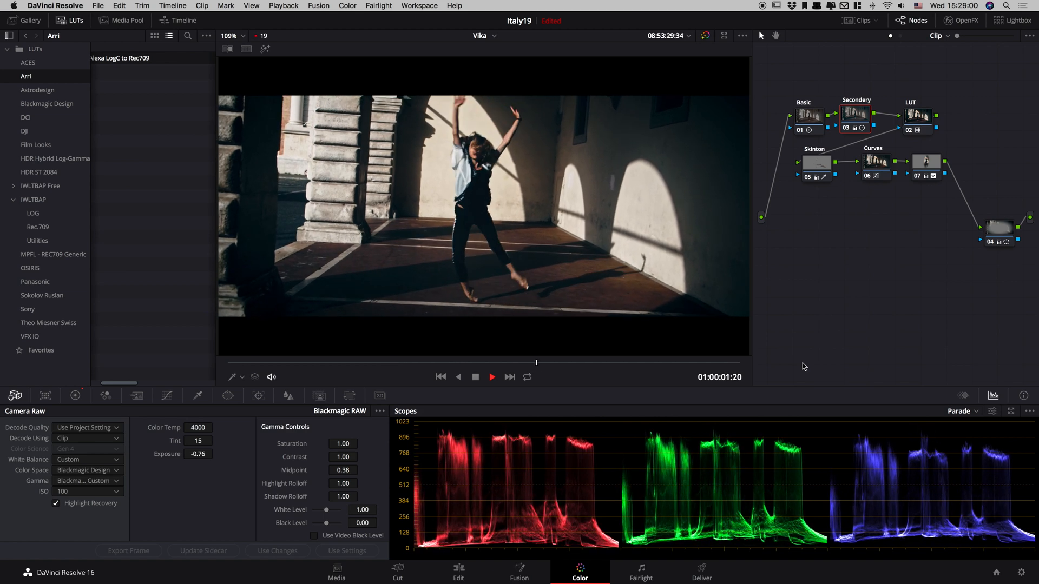
Stop playback, bypass the whole grade, and re-enable the LUT, Basic and Secondery nodes one by one to review each contribution.
{"action": "key", "text": "space"}
{"action": "key", "text": "alt+d"}
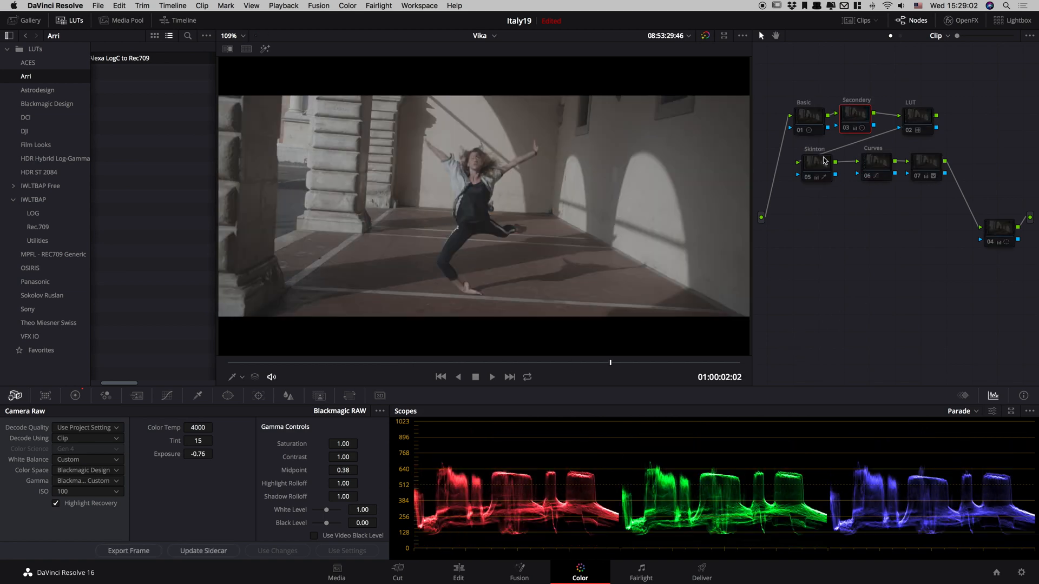
{"action": "left_click", "coordinate": [811, 119]}
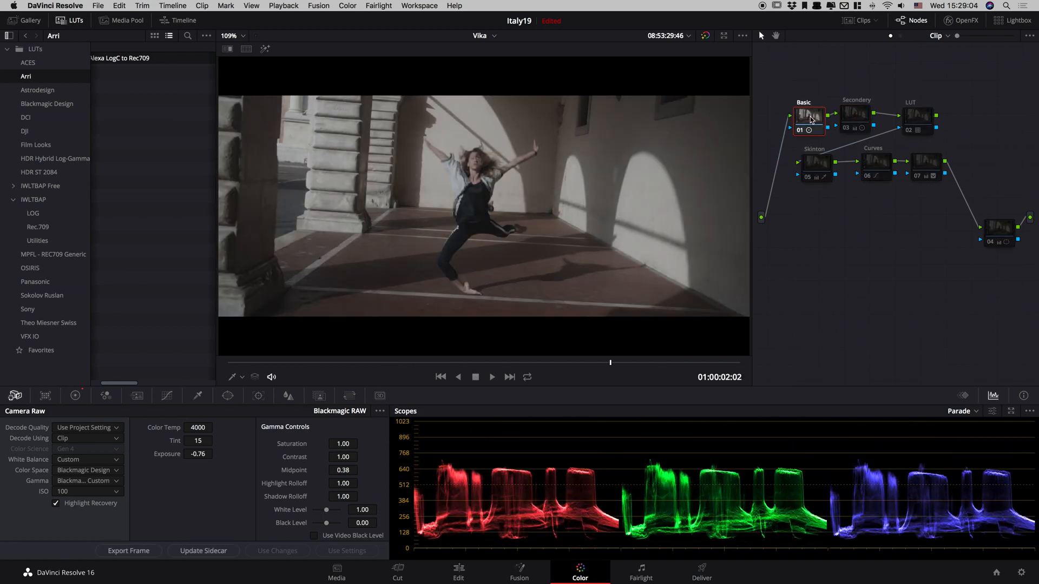
{"action": "left_click", "coordinate": [914, 116]}
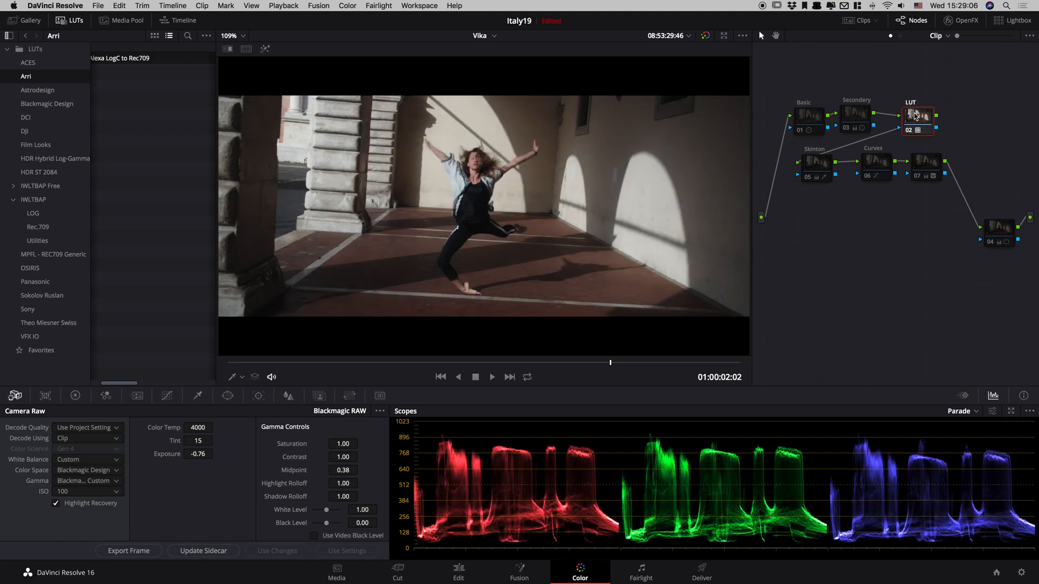
{"action": "left_click", "coordinate": [804, 126]}
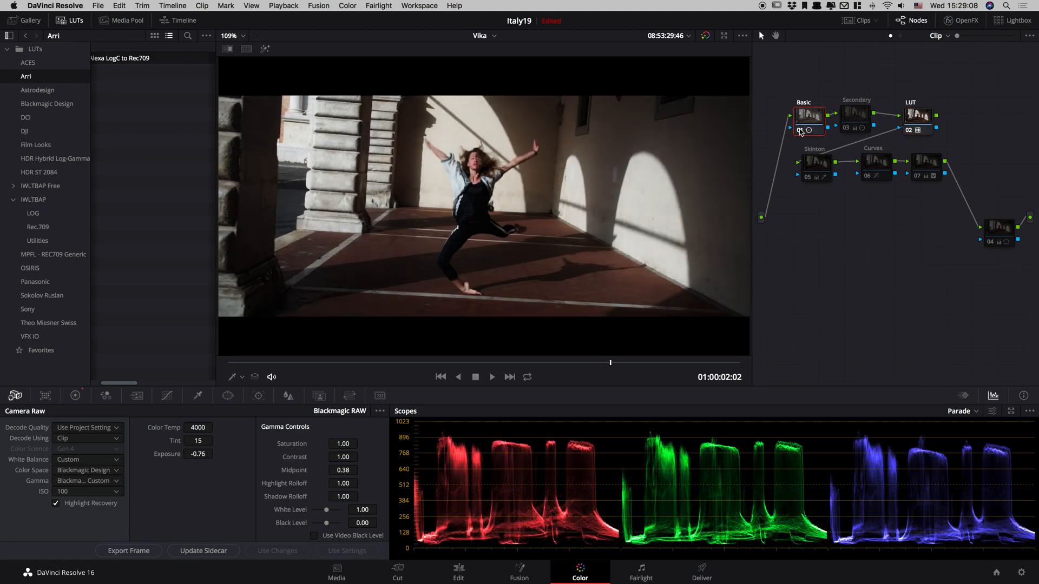
{"action": "left_click", "coordinate": [853, 114]}
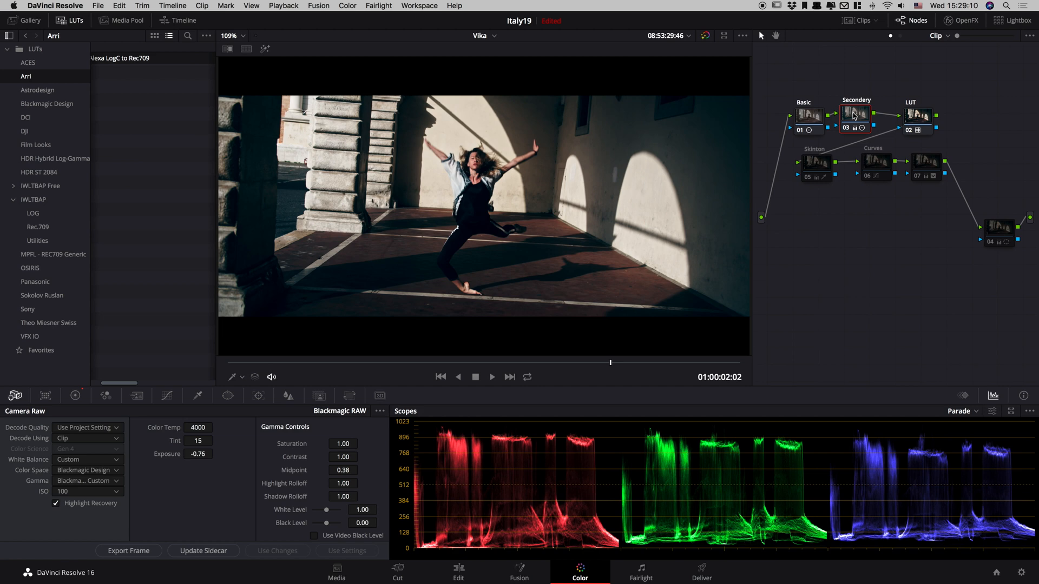
Examine the dancer's skin up close and re-enable the Skinton node to judge its effect.
{"action": "left_click", "coordinate": [813, 168]}
{"action": "scroll", "coordinate": [529, 157], "scroll_direction": "up", "scroll_amount": 6}
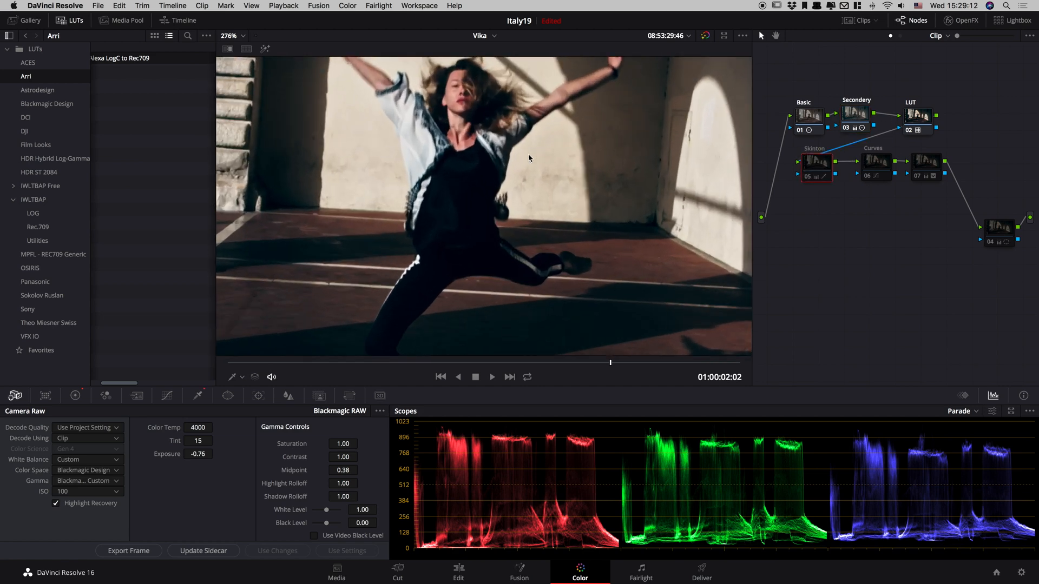
{"action": "key", "text": "shift+z"}
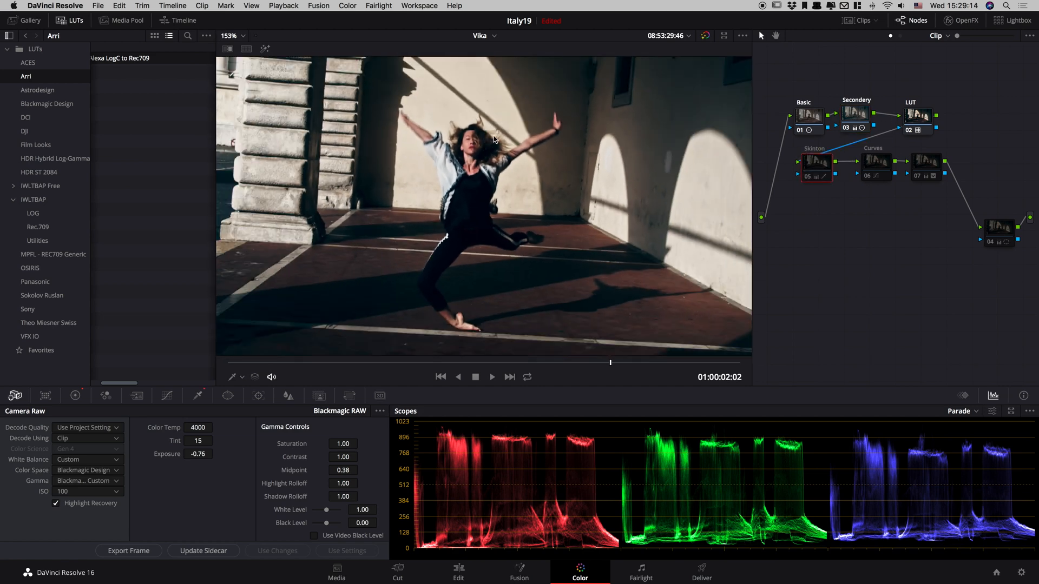
{"action": "scroll", "coordinate": [509, 140], "scroll_direction": "up", "scroll_amount": 4}
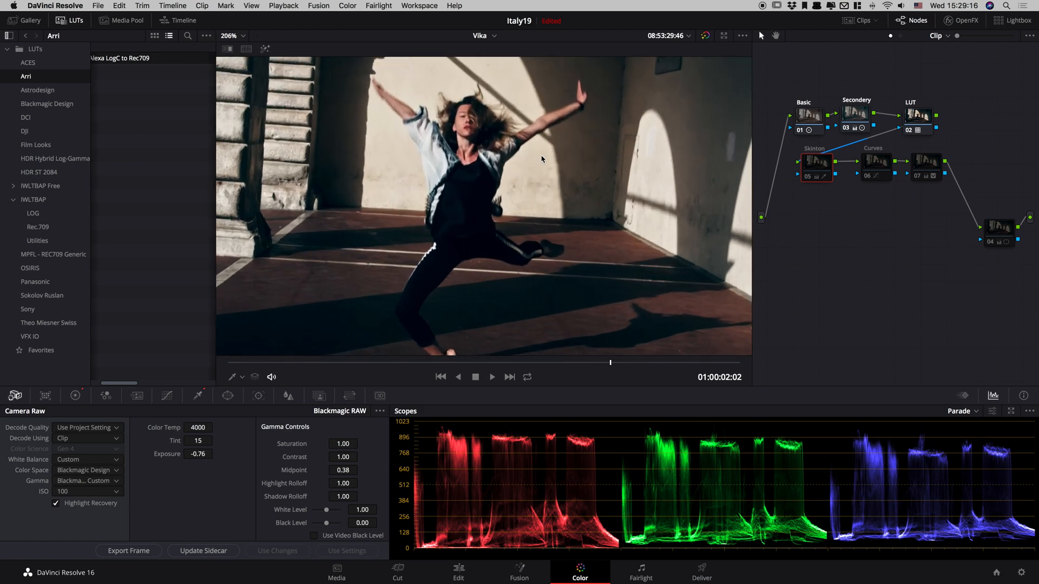
{"action": "key", "text": "shift+z"}
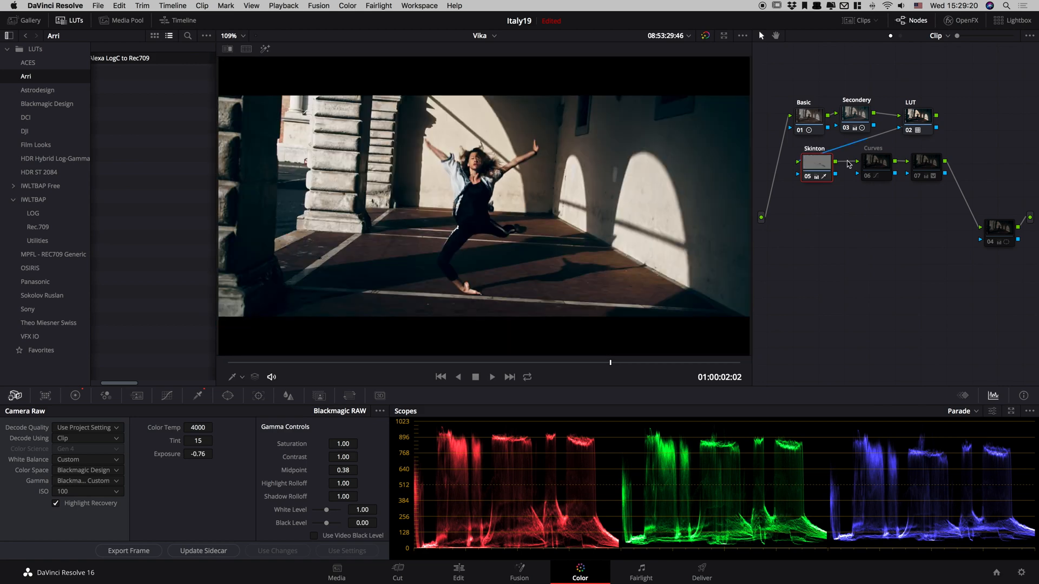
Re-enable the Curves node, dancer highlight node 07 and vignette node 04 in turn, toggling node 07 to compare its effect.
{"action": "left_click", "coordinate": [865, 161]}
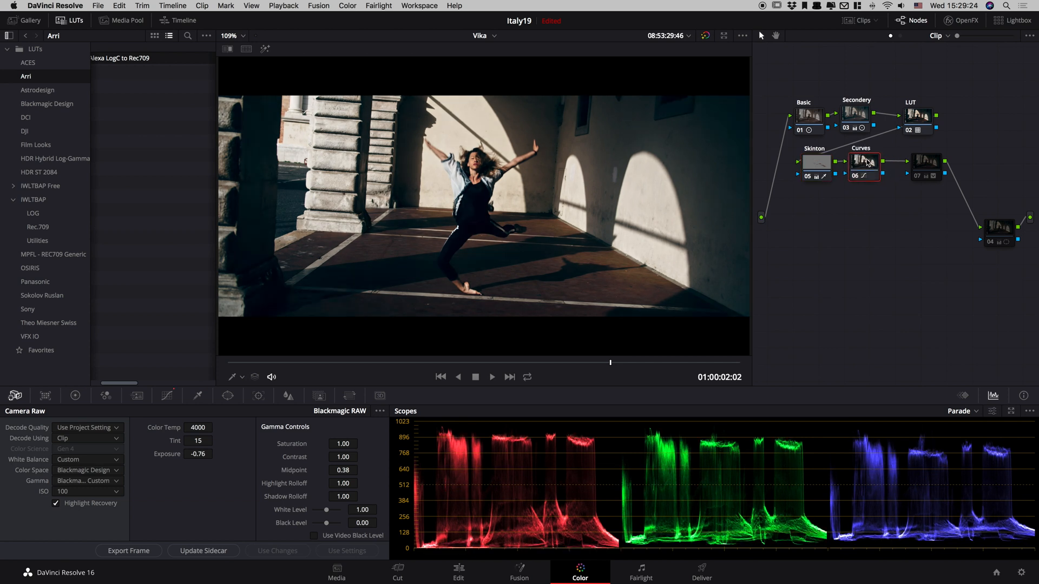
{"action": "left_click", "coordinate": [926, 165]}
{"action": "key", "text": "ctrl+d"}
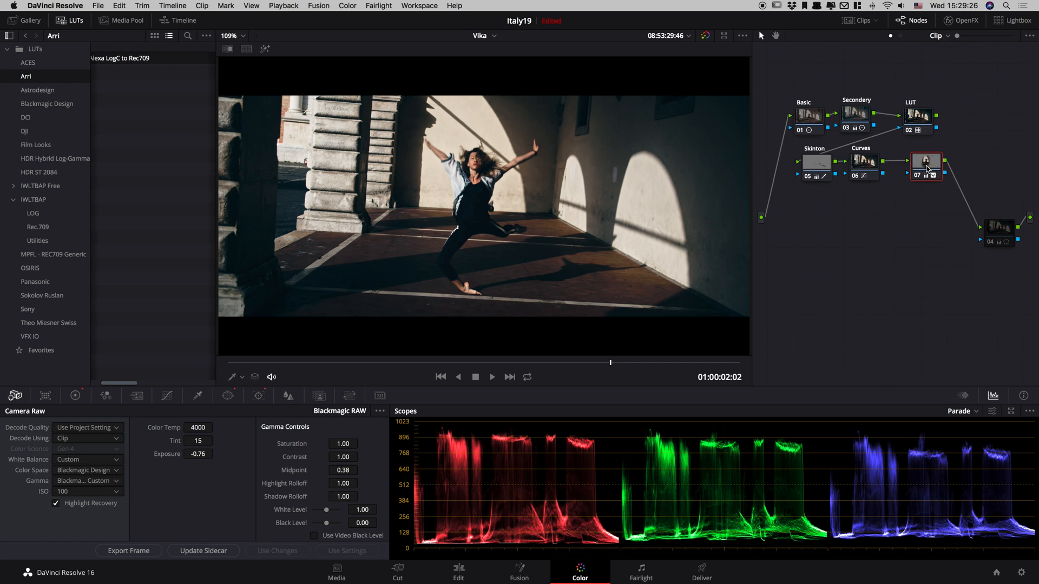
{"action": "key", "text": "ctrl+d"}
{"action": "key", "text": "ctrl+d"}
{"action": "right_click", "coordinate": [926, 167]}
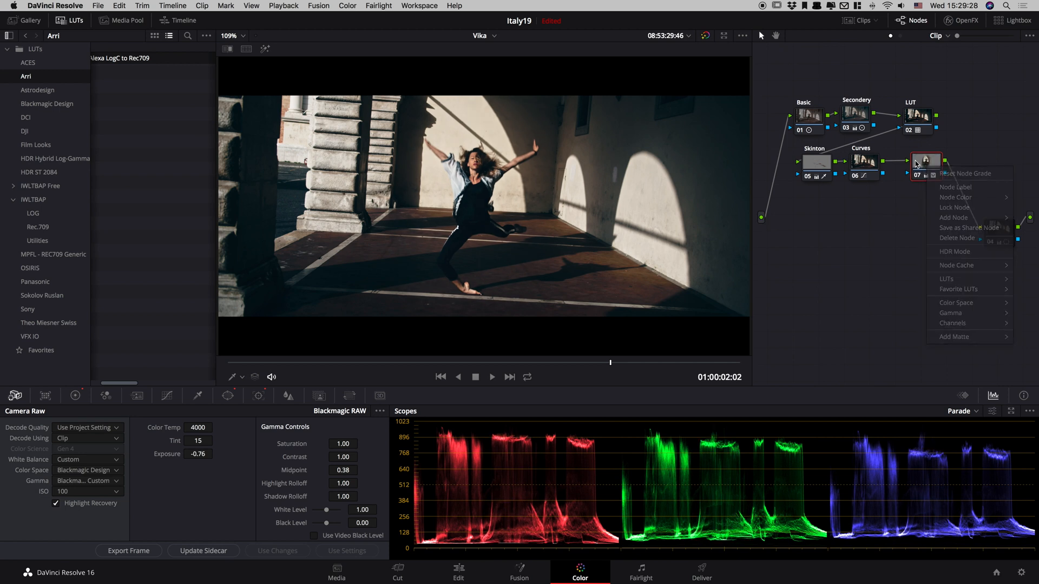
{"action": "left_click", "coordinate": [998, 231]}
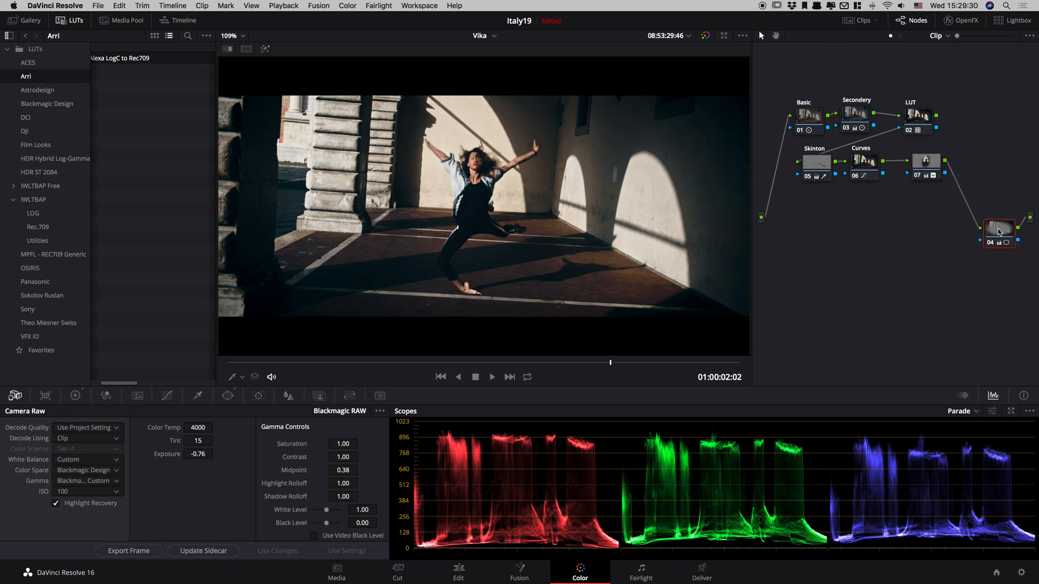
Play the fully graded clip from its start in full screen, then return to the normal layout and the first frame.
{"action": "key", "text": "alt+f"}
{"action": "key", "text": "Home"}
{"action": "key", "text": "space"}
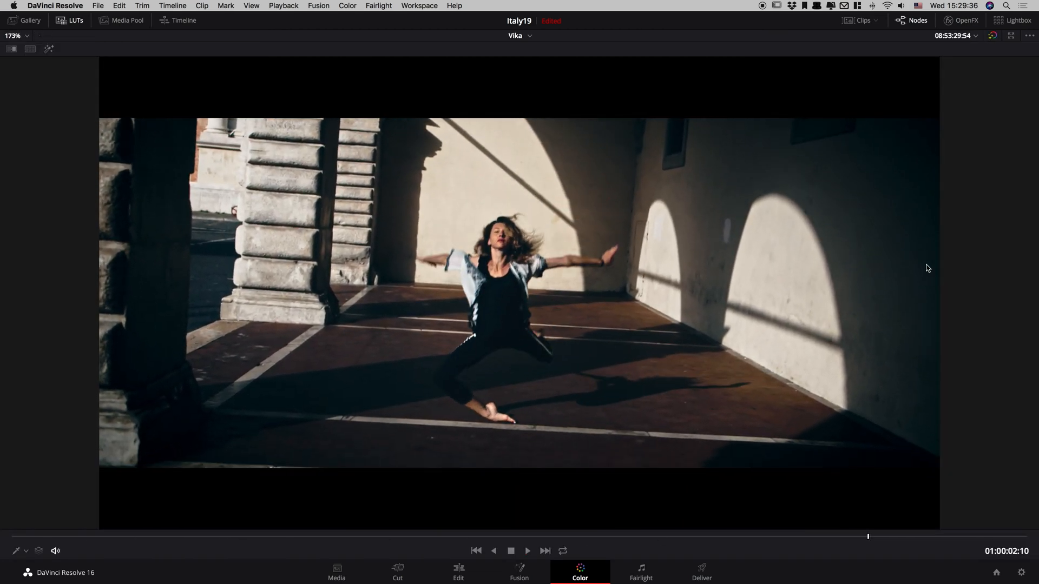
{"action": "key", "text": "alt+f"}
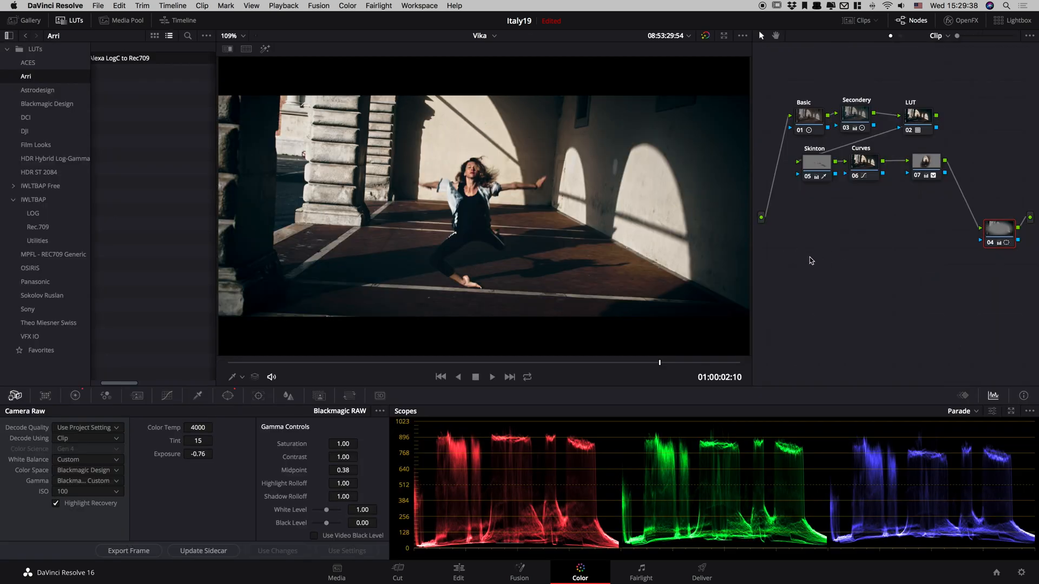
{"action": "left_click_drag", "start_coordinate": [488, 355], "coordinate": [134, 403]}
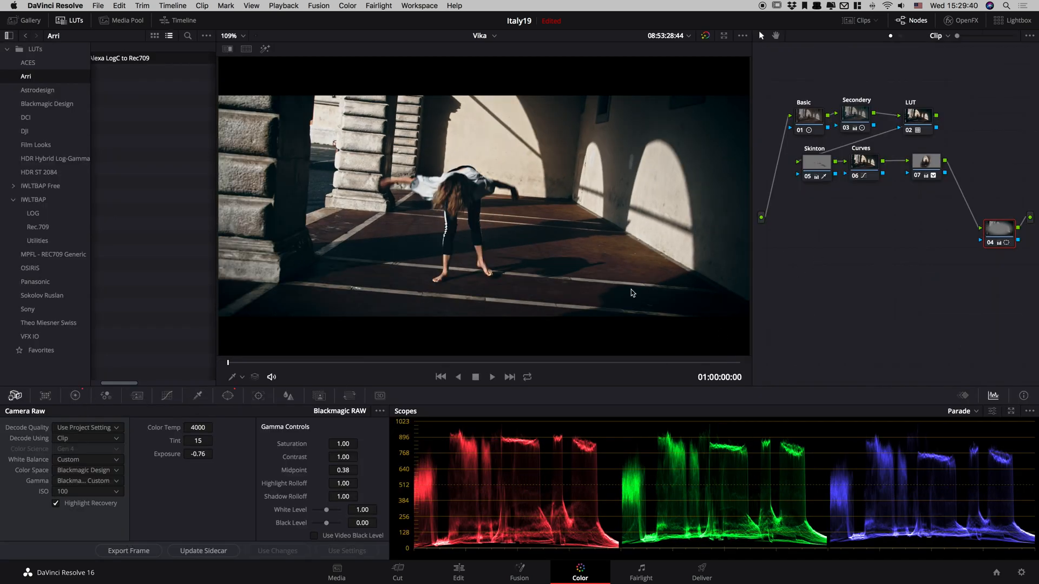